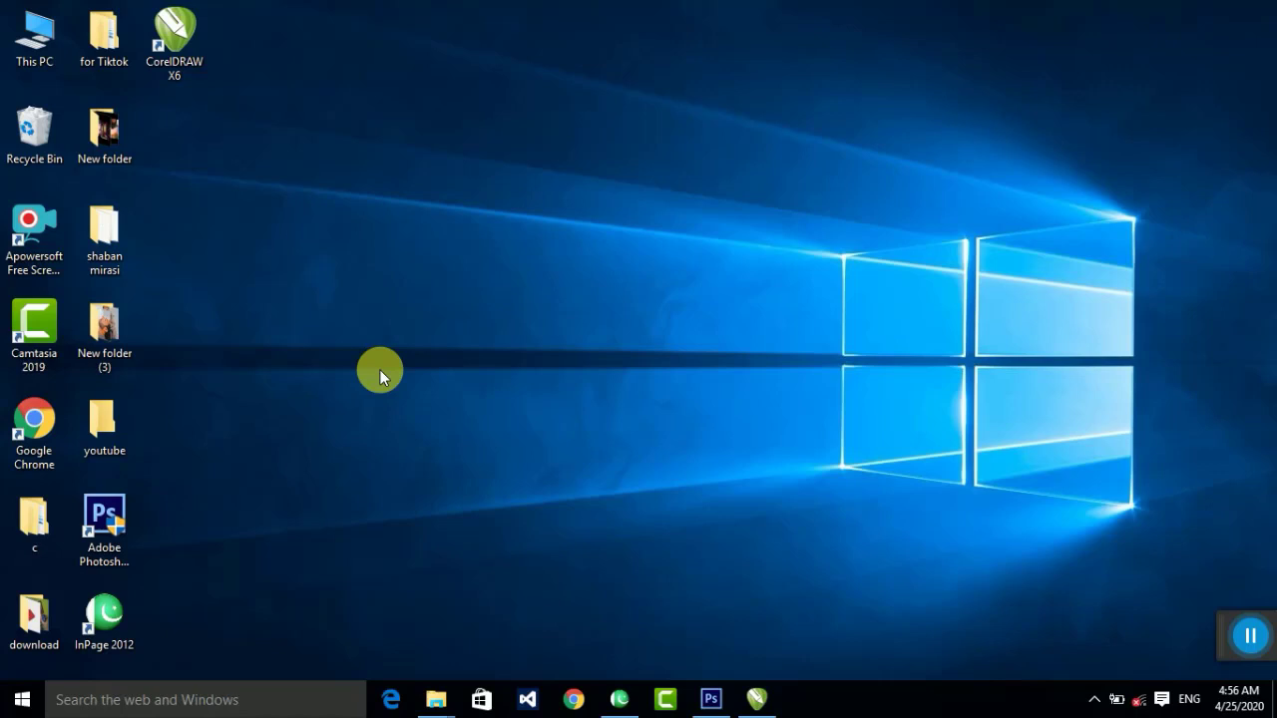
pyautogui.rightClick(330, 212)
pyautogui.click(391, 265)
pyautogui.rightClick(348, 258)
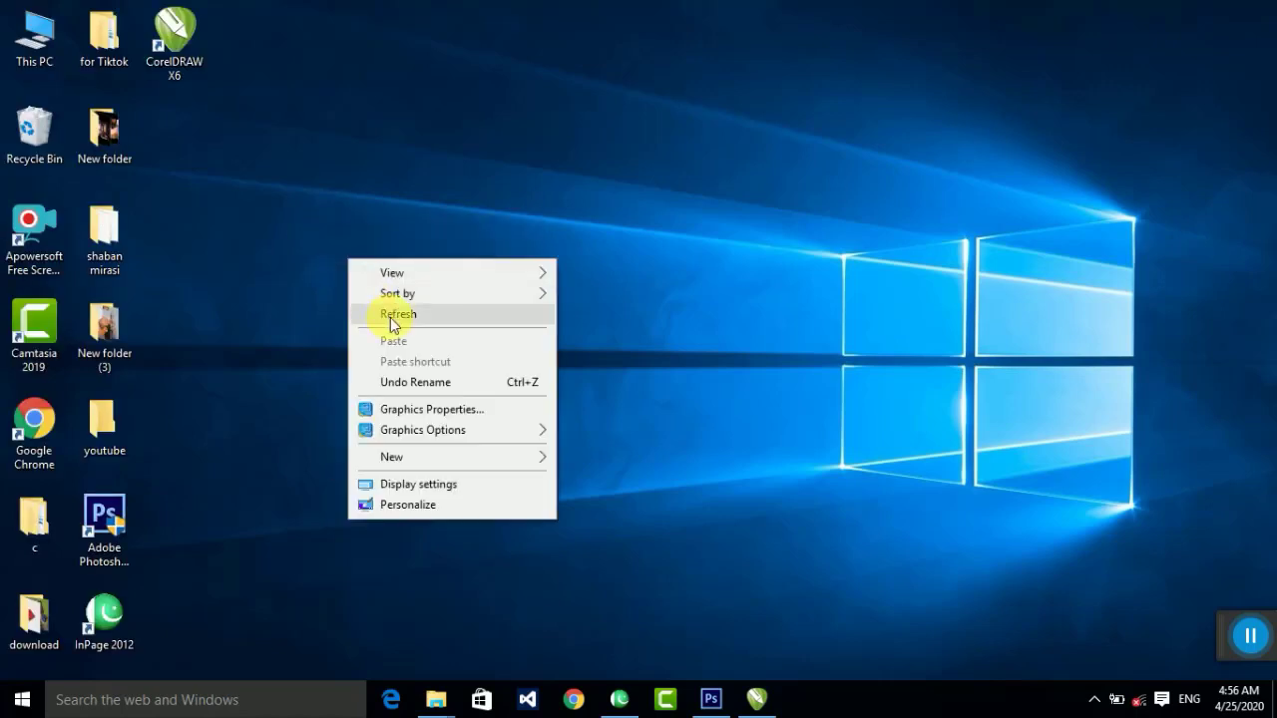
pyautogui.click(390, 315)
pyautogui.rightClick(308, 270)
pyautogui.click(351, 325)
pyautogui.rightClick(298, 295)
pyautogui.click(362, 353)
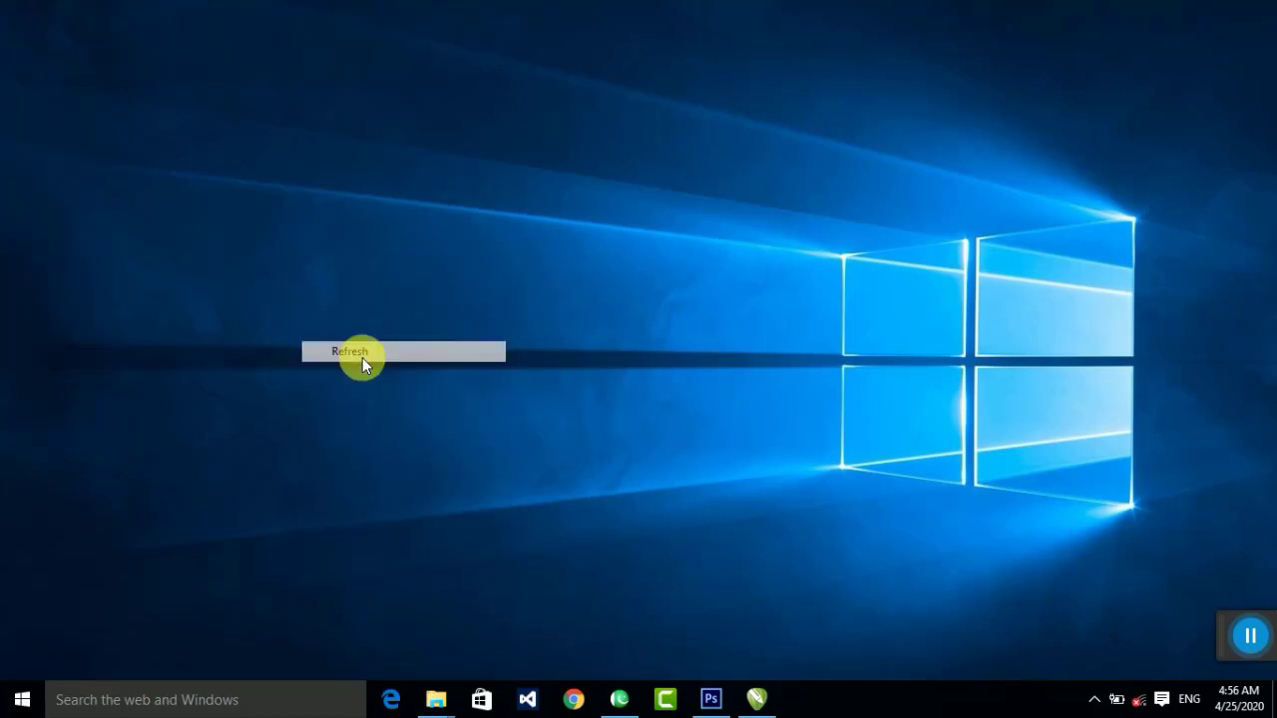
pyautogui.rightClick(351, 341)
pyautogui.click(419, 406)
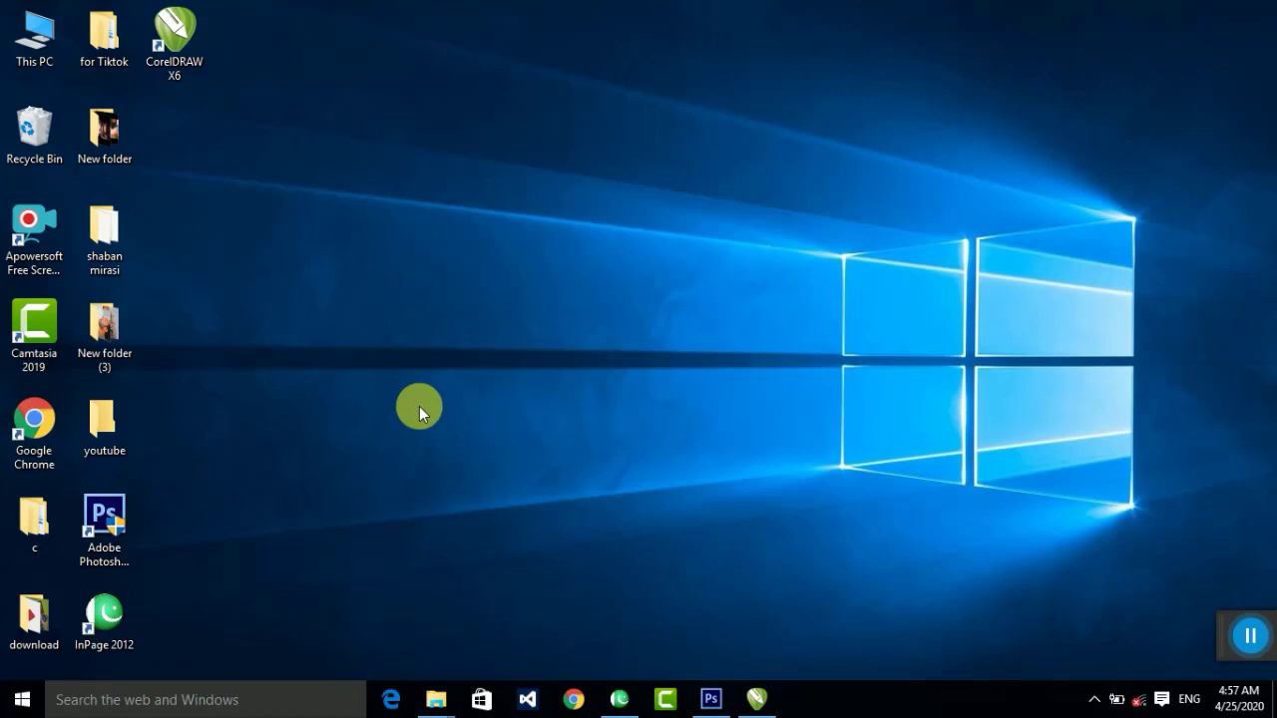
pyautogui.rightClick(427, 227)
pyautogui.rightClick(374, 270)
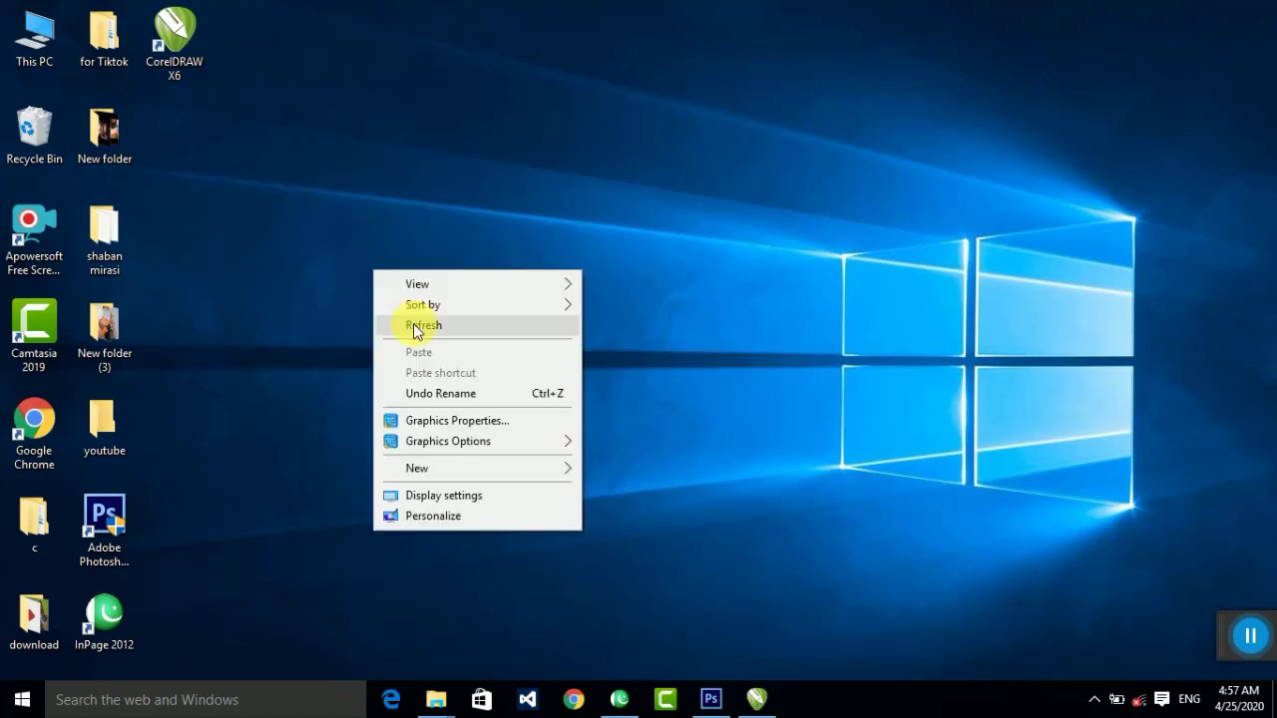
pyautogui.rightClick(359, 303)
pyautogui.rightClick(350, 318)
pyautogui.rightClick(353, 308)
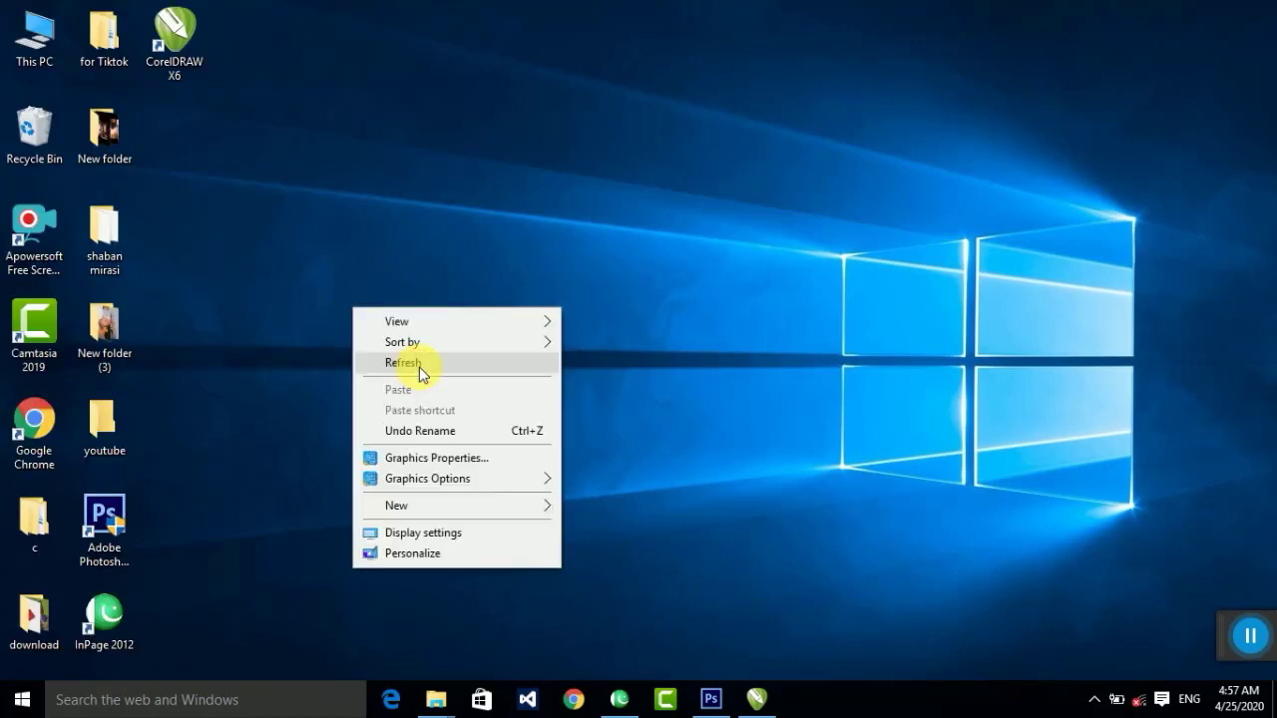
pyautogui.click(419, 367)
pyautogui.rightClick(326, 261)
pyautogui.click(382, 319)
pyautogui.rightClick(303, 262)
pyautogui.click(363, 322)
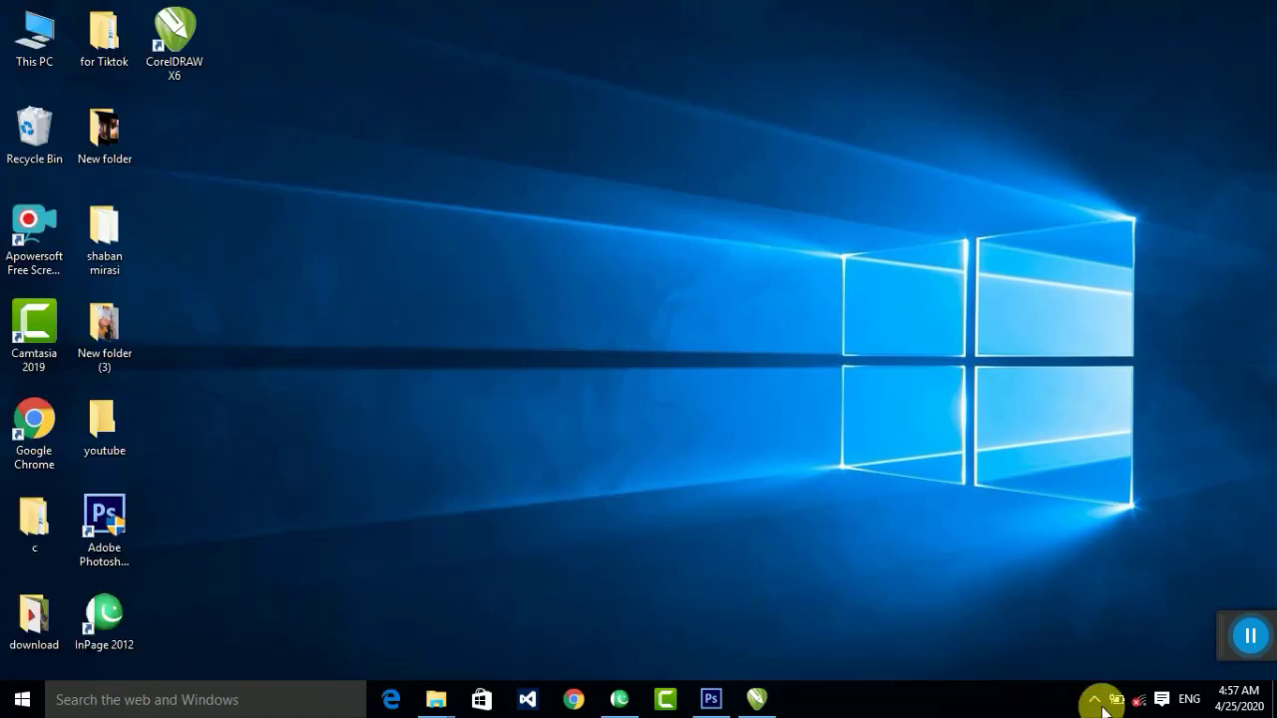
pyautogui.moveTo(995, 643)
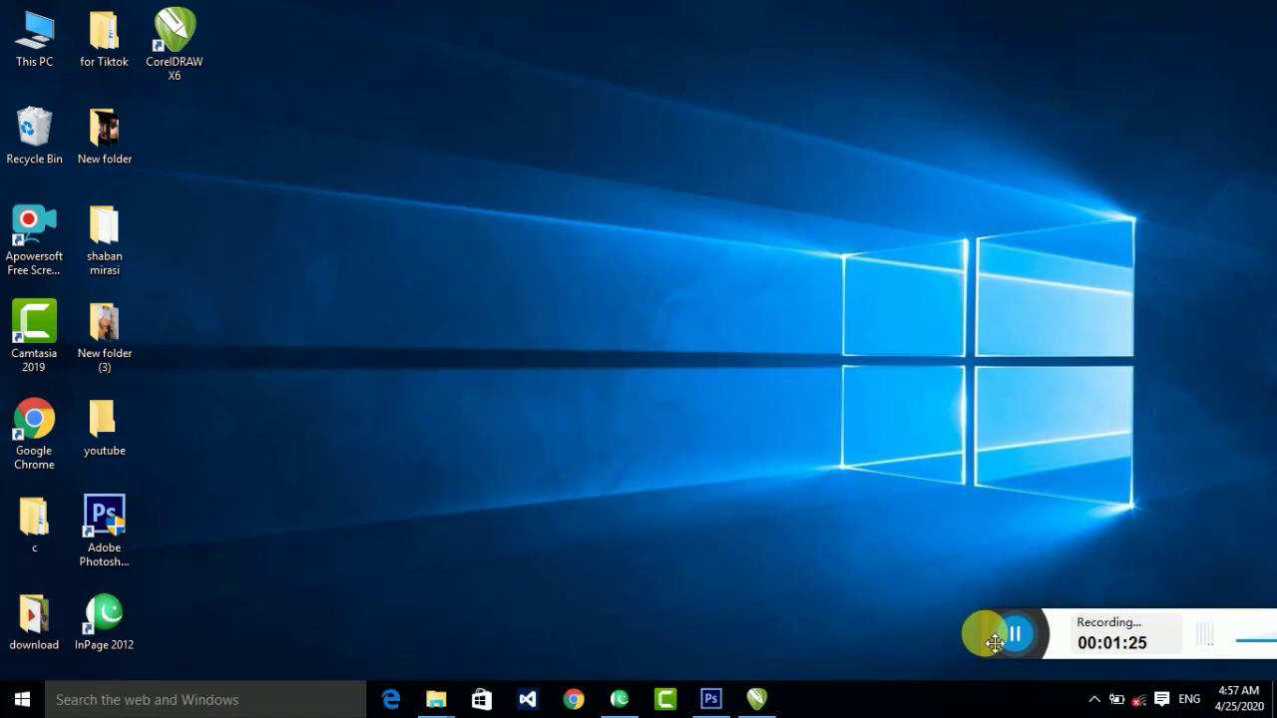
pyautogui.rightClick(366, 183)
pyautogui.click(404, 239)
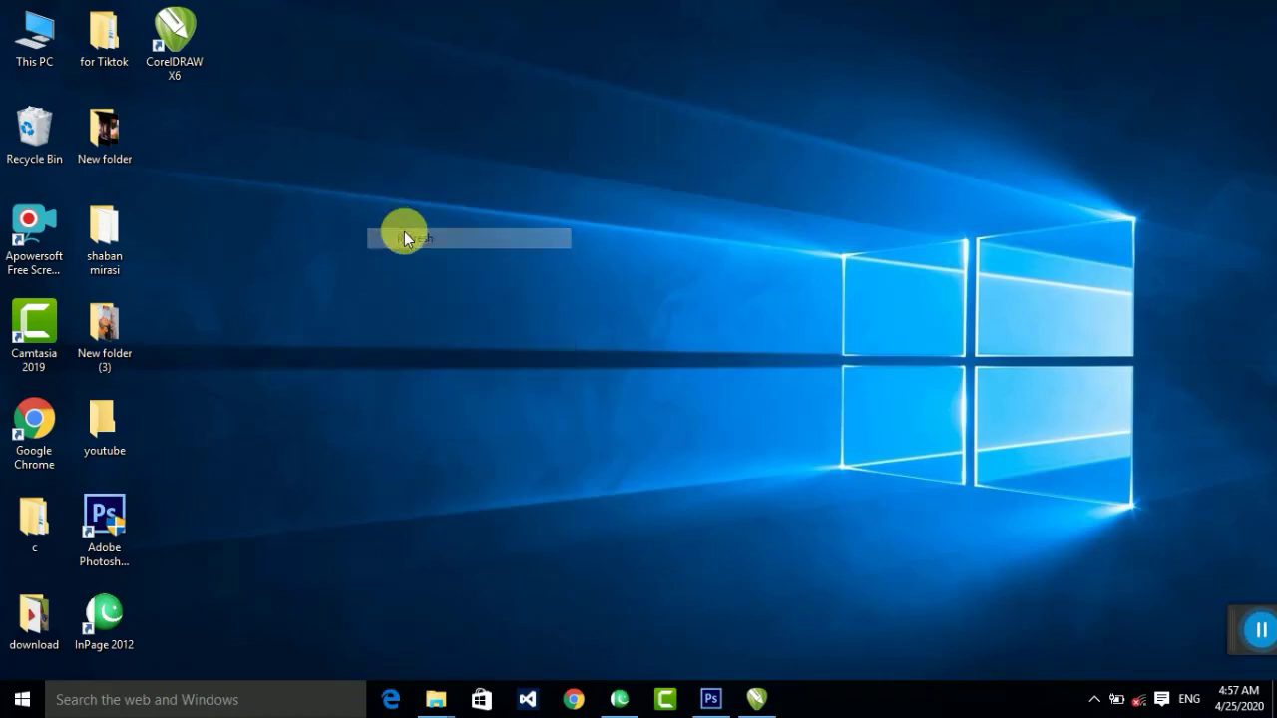
pyautogui.rightClick(404, 238)
pyautogui.click(485, 294)
pyautogui.rightClick(417, 258)
pyautogui.click(446, 309)
pyautogui.rightClick(445, 307)
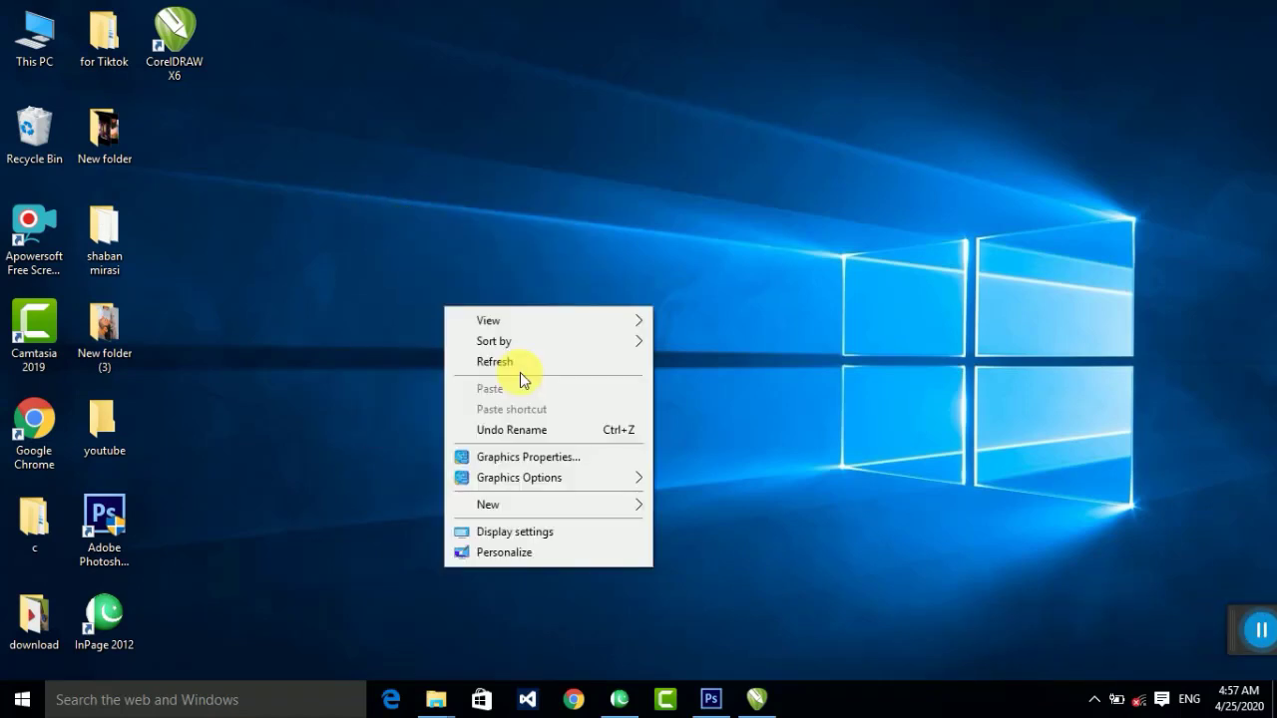
pyautogui.click(520, 372)
# - Switch to CorelDRAW and draw a rectangle about 1.87 by 1.8 inches near the page's upper-left corner
pyautogui.click(758, 704)
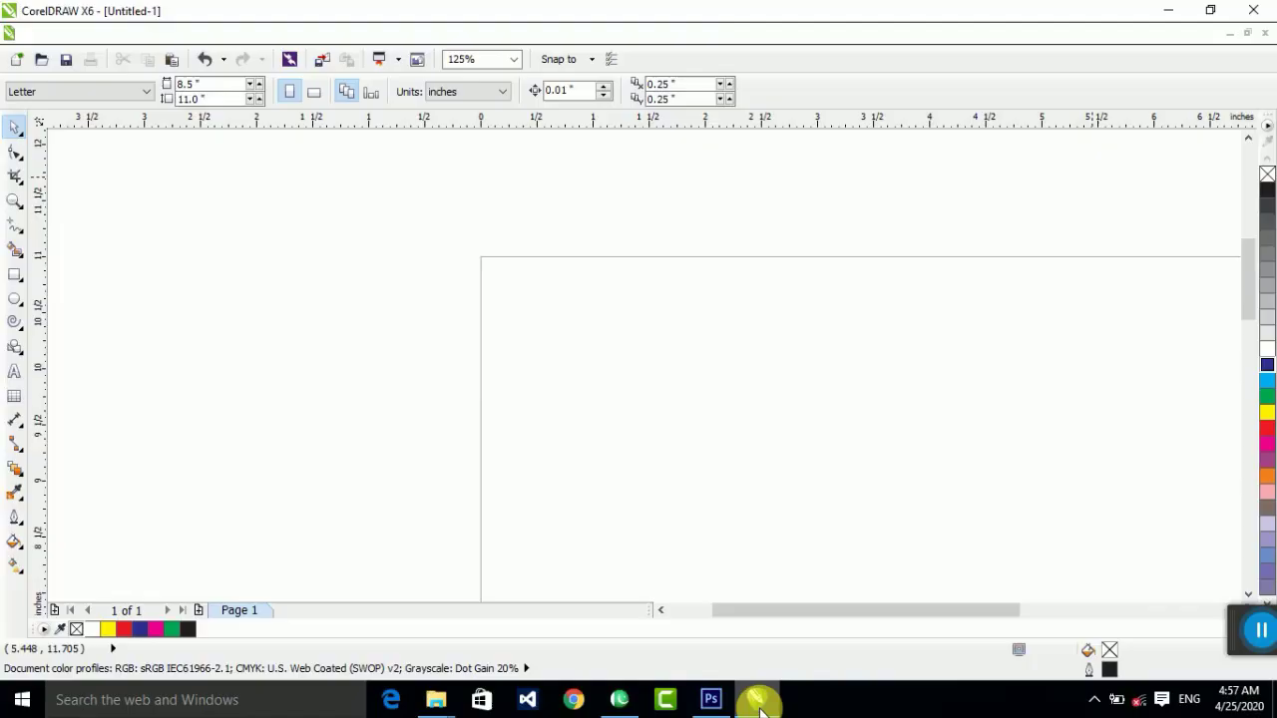
pyautogui.scroll(-1, 493, 345)
pyautogui.scroll(-3, 410, 340)
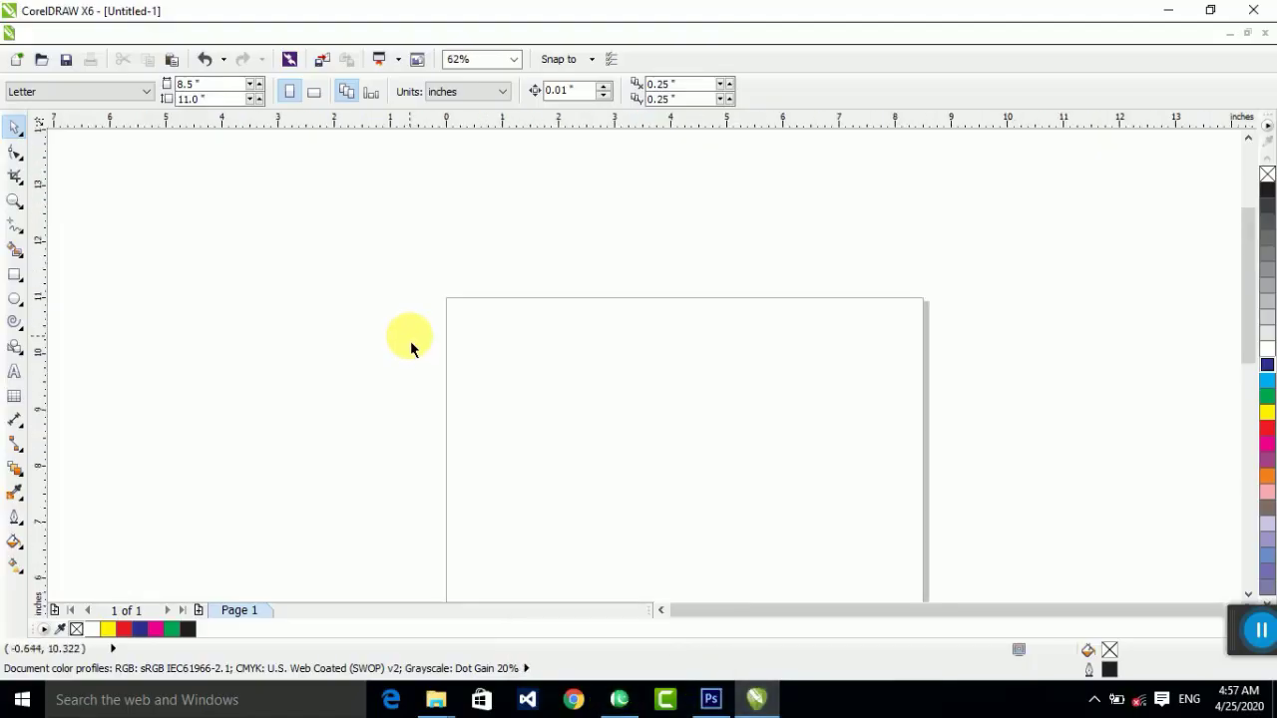
pyautogui.scroll(-1, 616, 447)
pyautogui.scroll(2, 617, 447)
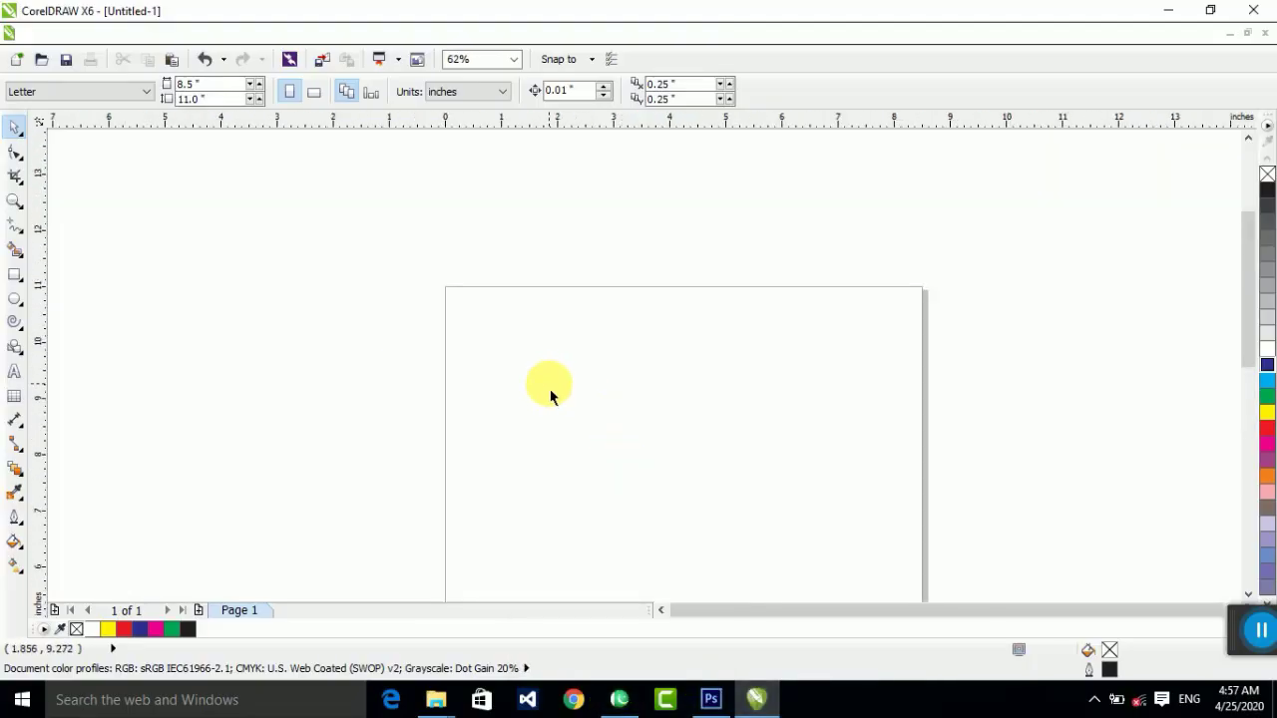
pyautogui.click(15, 277)
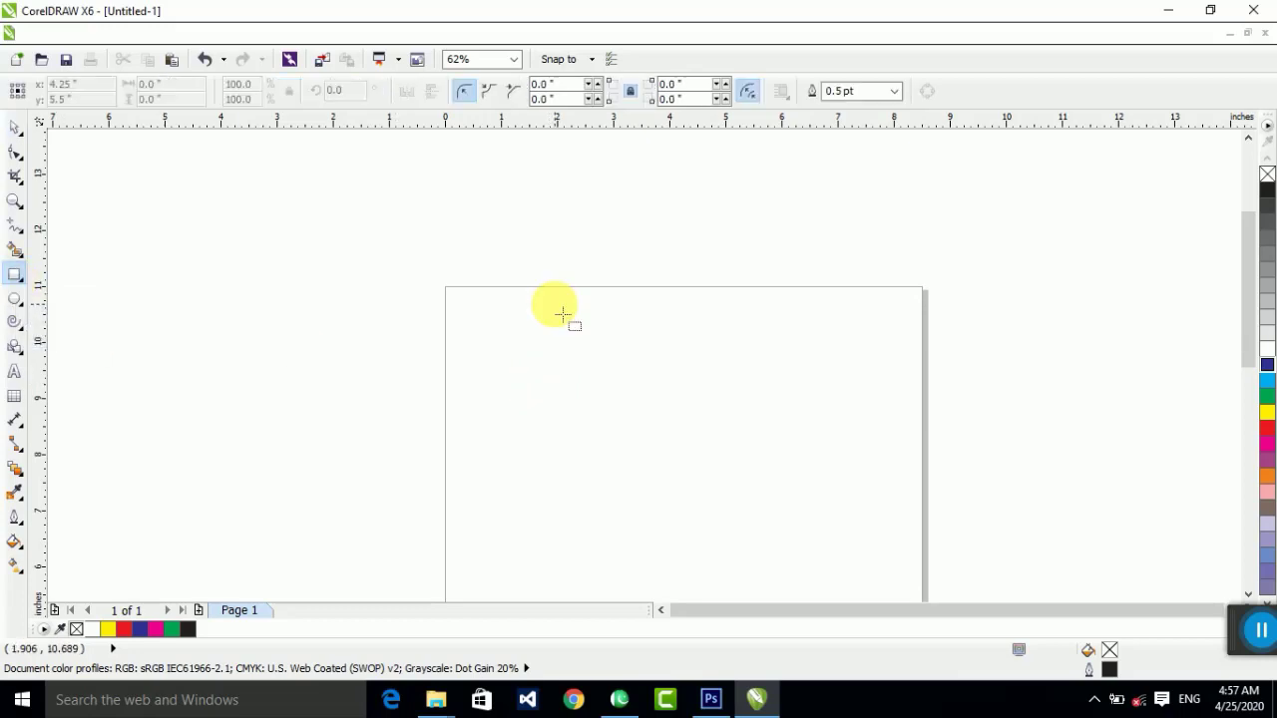
pyautogui.moveTo(462, 306); pyautogui.dragTo(572, 409)
pyautogui.click(10, 123)
pyautogui.click(345, 293)
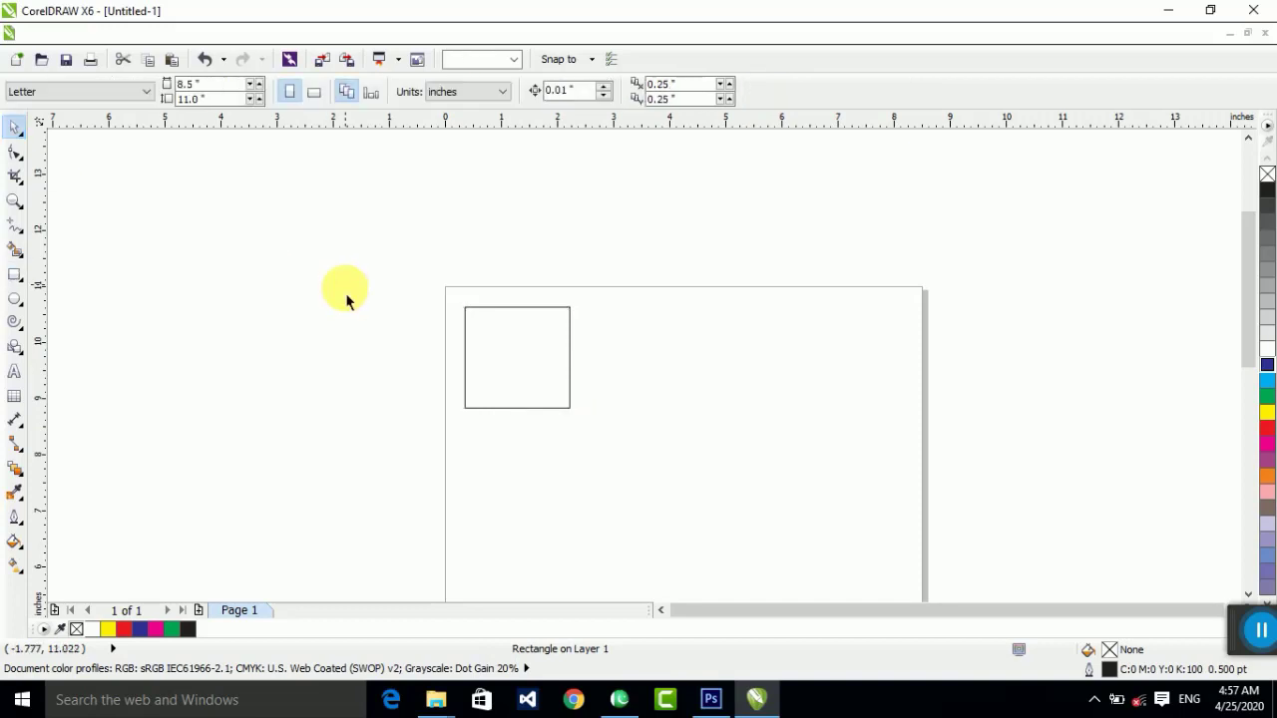
pyautogui.click(572, 392)
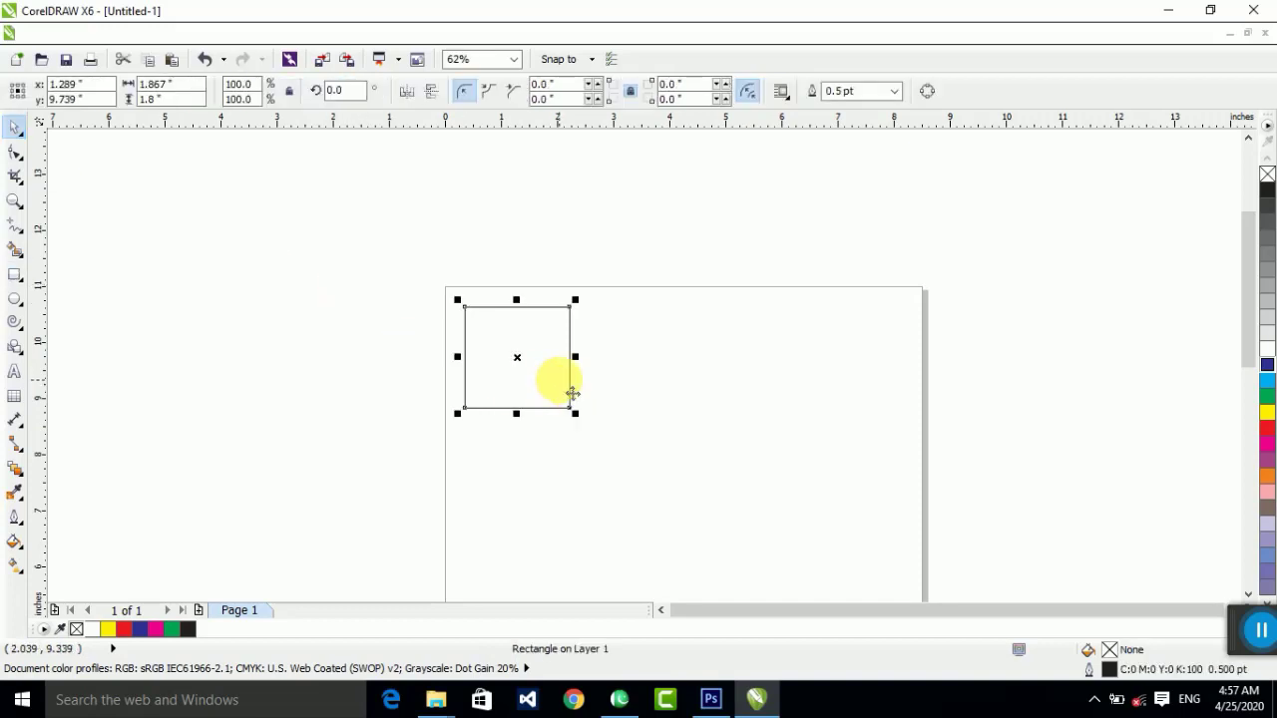
pyautogui.click(618, 356)
pyautogui.click(475, 337)
pyautogui.click(239, 240)
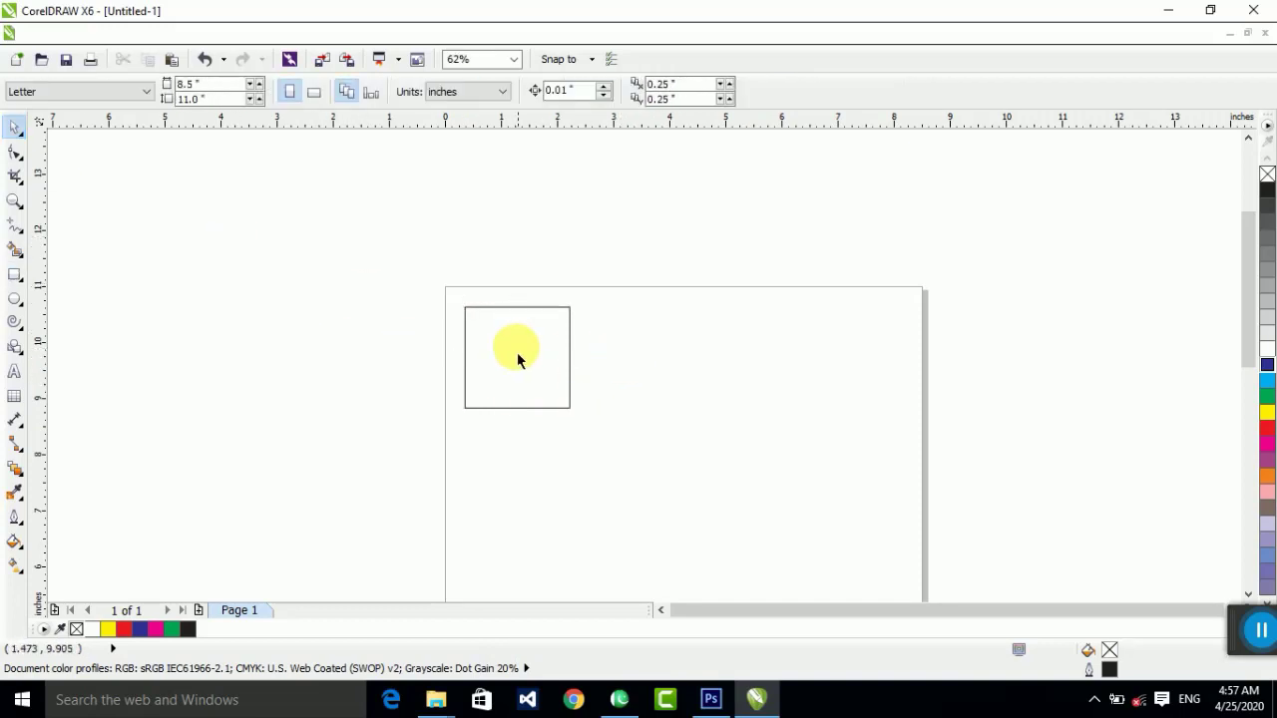
pyautogui.click(467, 337)
pyautogui.click(350, 245)
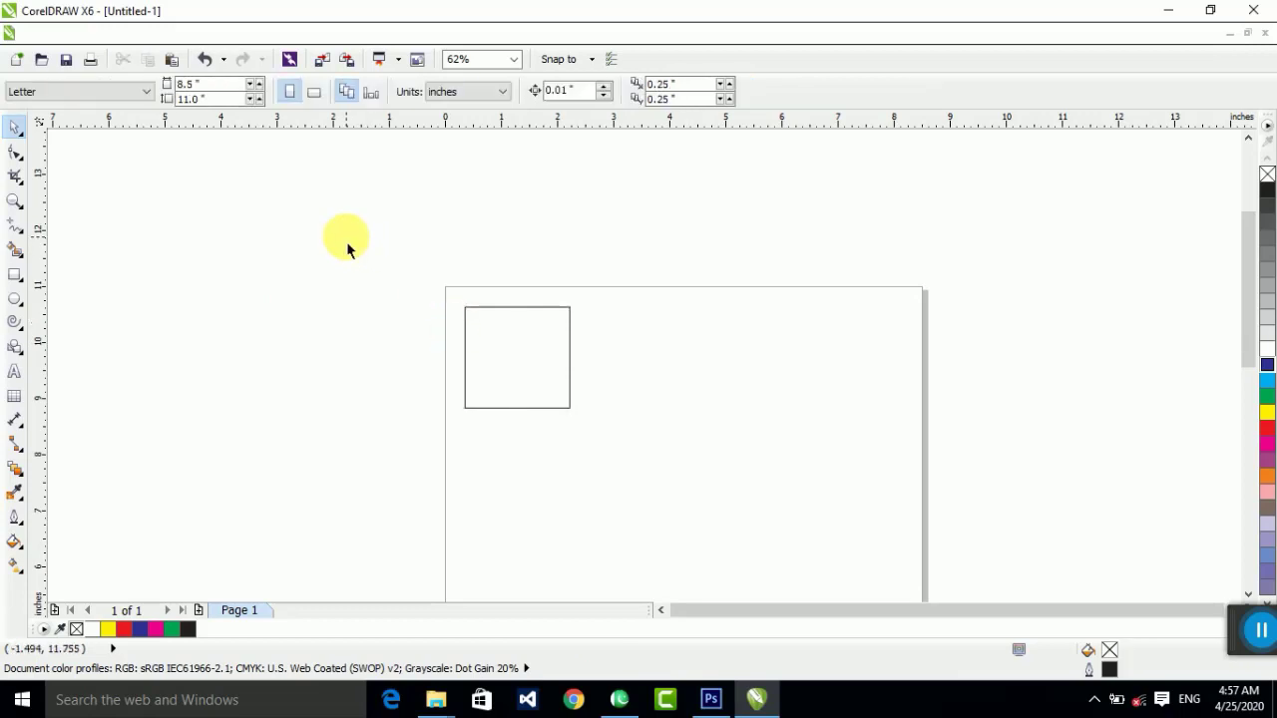
pyautogui.moveTo(349, 243); pyautogui.dragTo(716, 542)
pyautogui.hotkey('shift', 'F2')
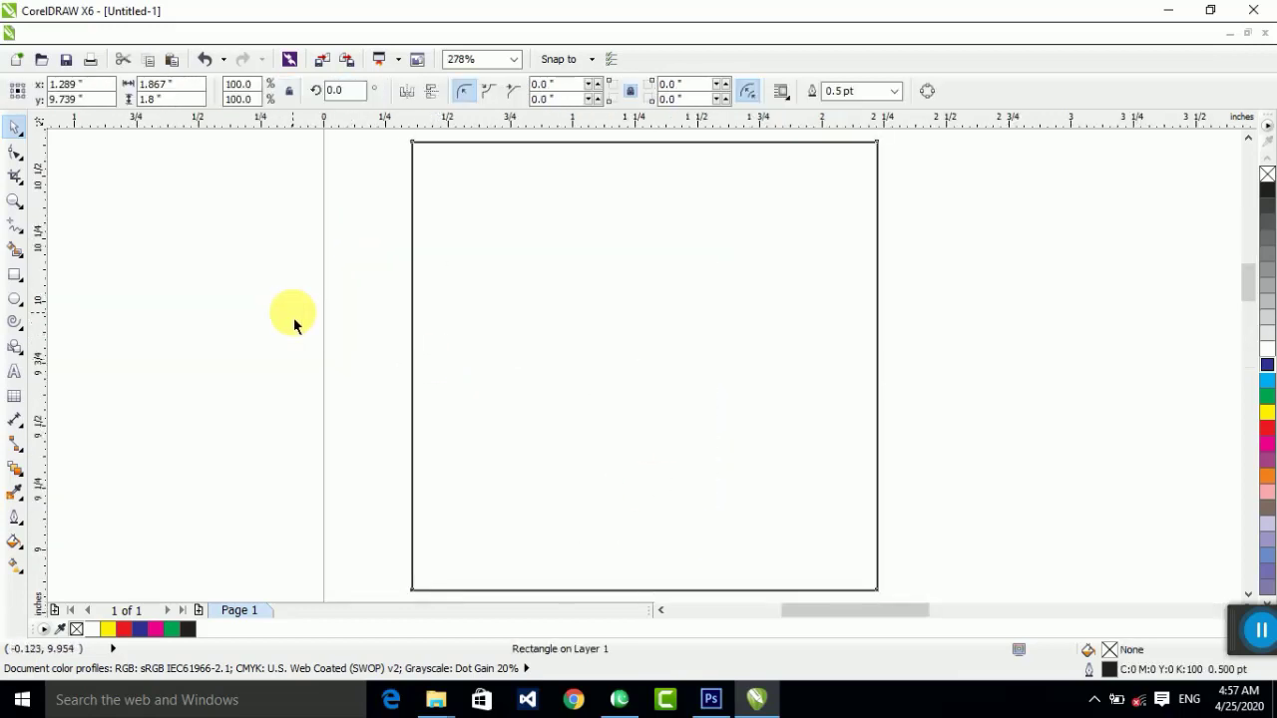
pyautogui.click(294, 323)
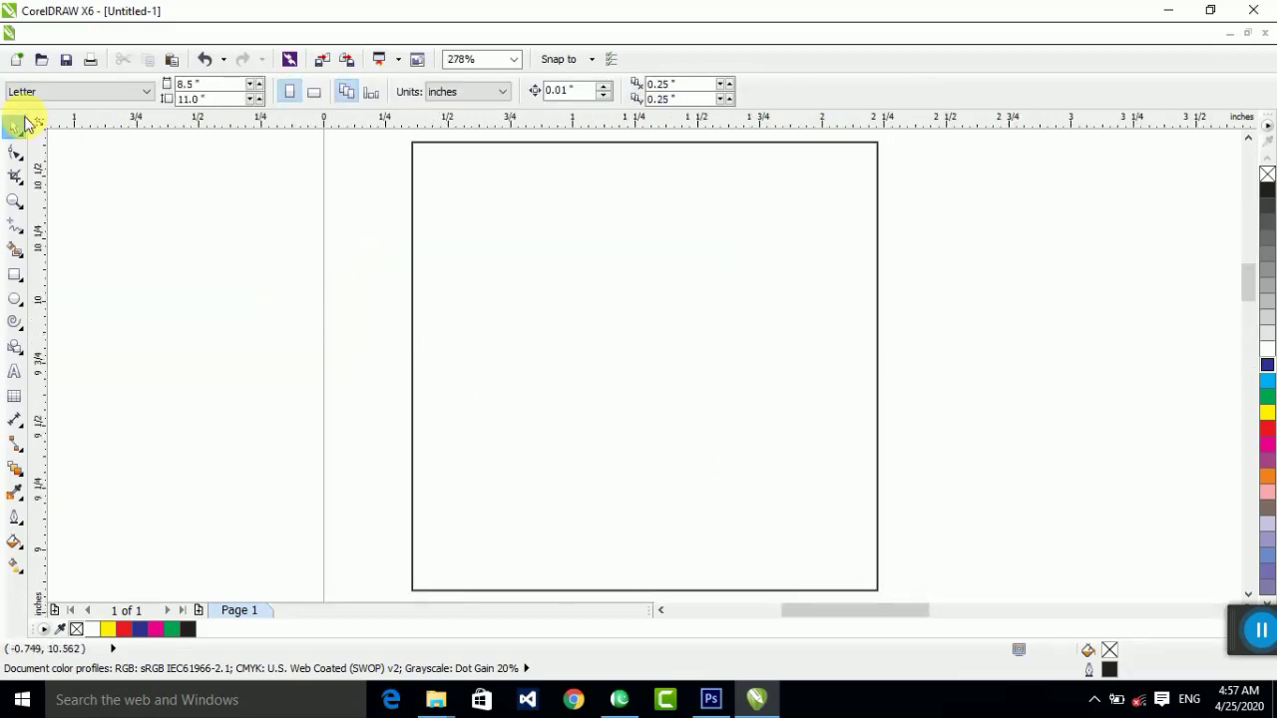
# - Look through the available page size presets for the document
pyautogui.click(54, 91)
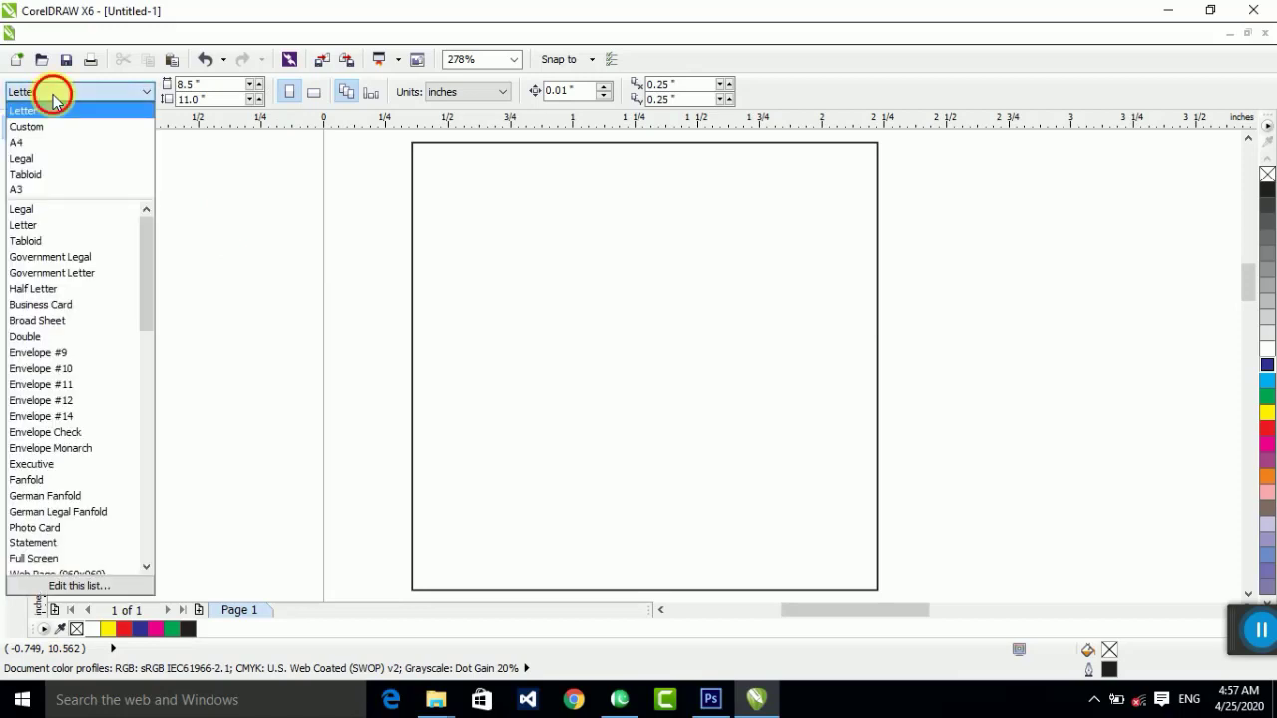
pyautogui.click(53, 94)
pyautogui.click(53, 94)
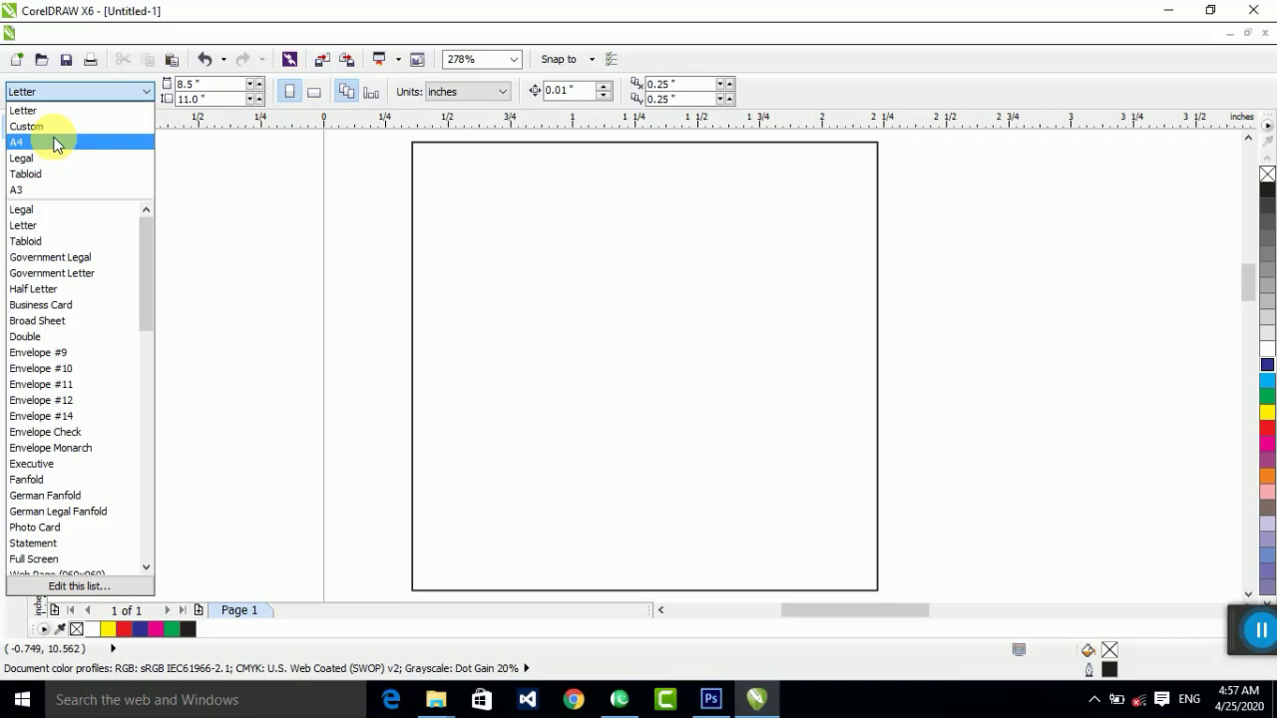
pyautogui.scroll(-4, 50, 484)
pyautogui.scroll(4, 106, 334)
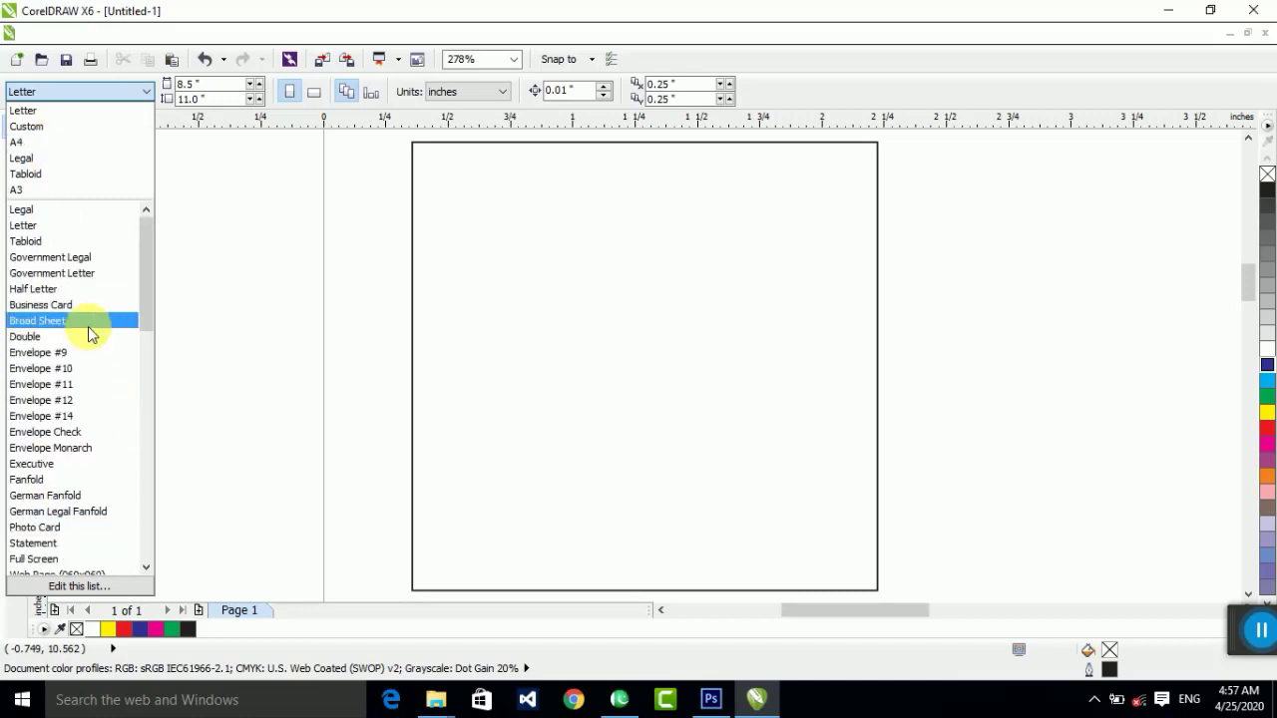
pyautogui.click(263, 236)
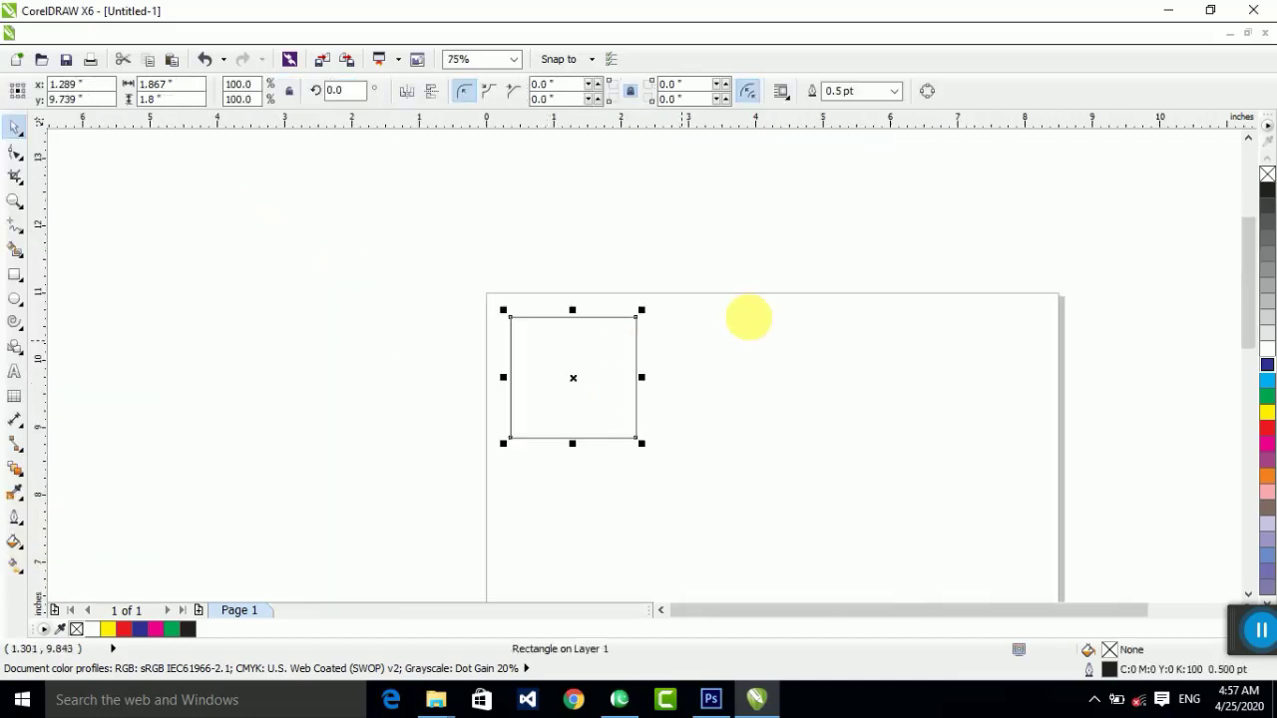
# - Set the document's page size preset to Custom
pyautogui.click(749, 317)
pyautogui.scroll(3, 556, 299)
pyautogui.click(115, 91)
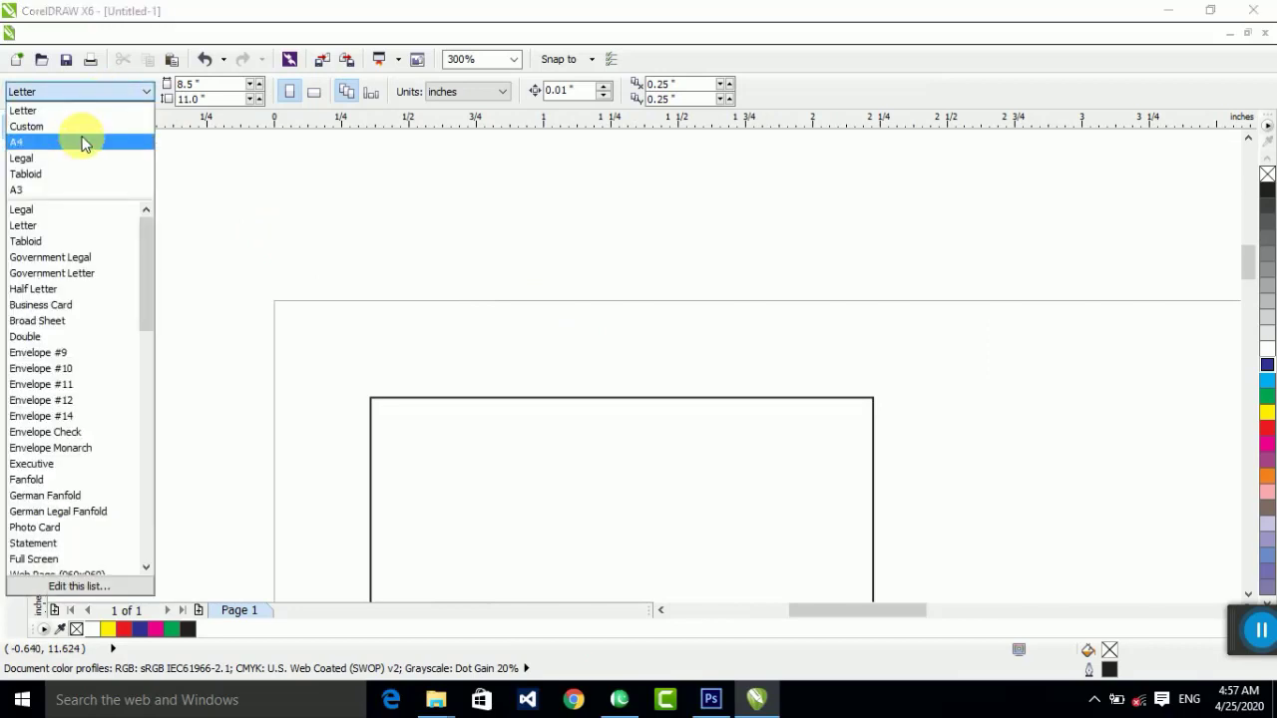
pyautogui.click(80, 126)
pyautogui.scroll(-2, 379, 249)
pyautogui.click(556, 422)
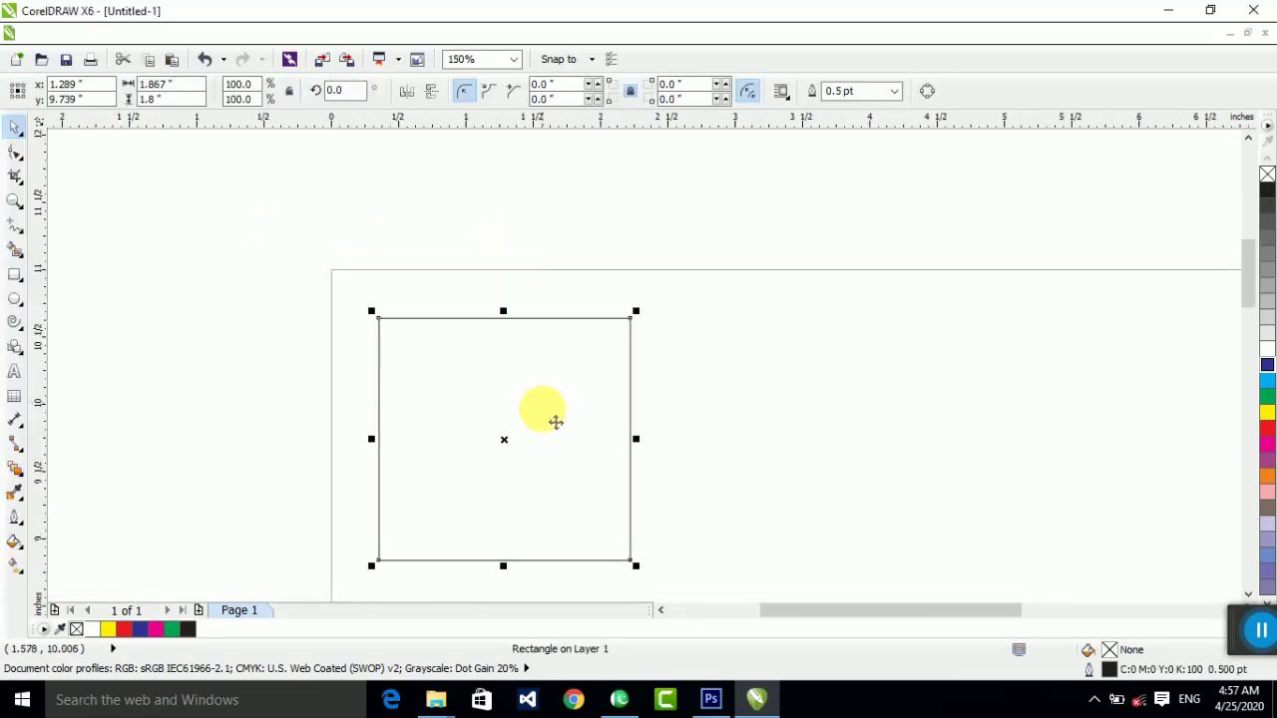
pyautogui.click(888, 309)
pyautogui.click(602, 370)
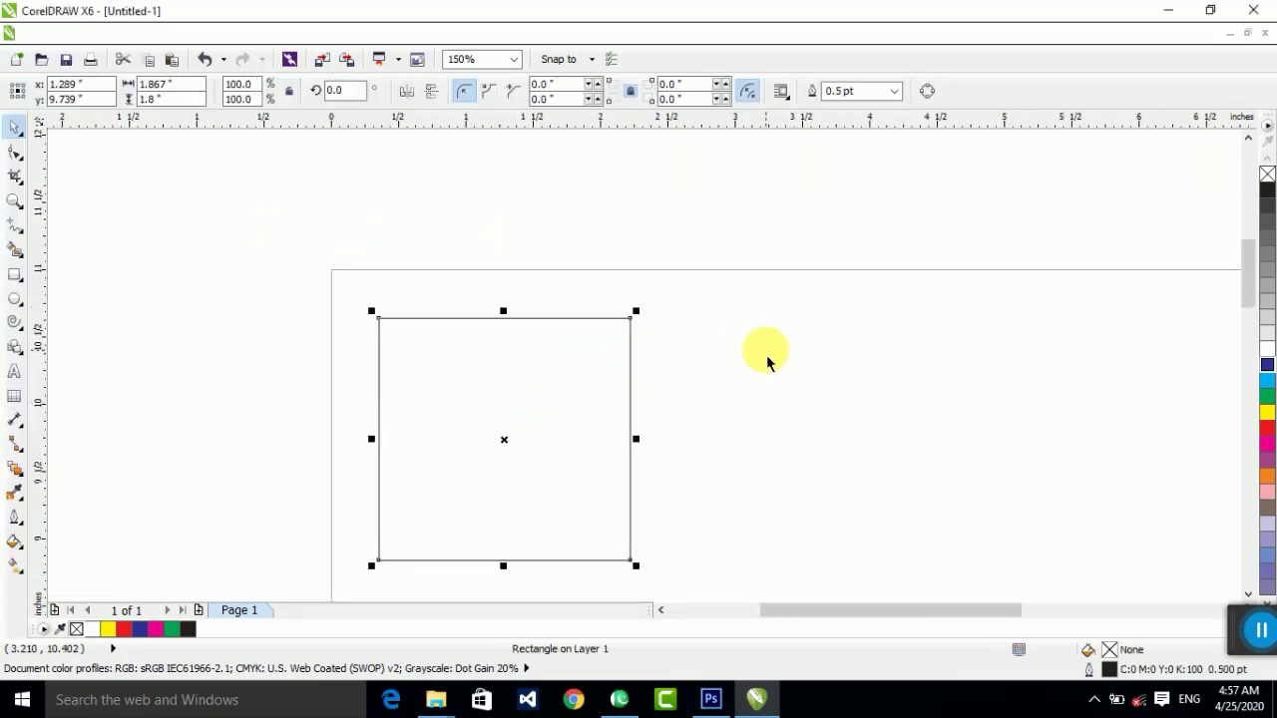
pyautogui.scroll(-2, 599, 284)
pyautogui.click(578, 285)
pyautogui.scroll(-1, 534, 265)
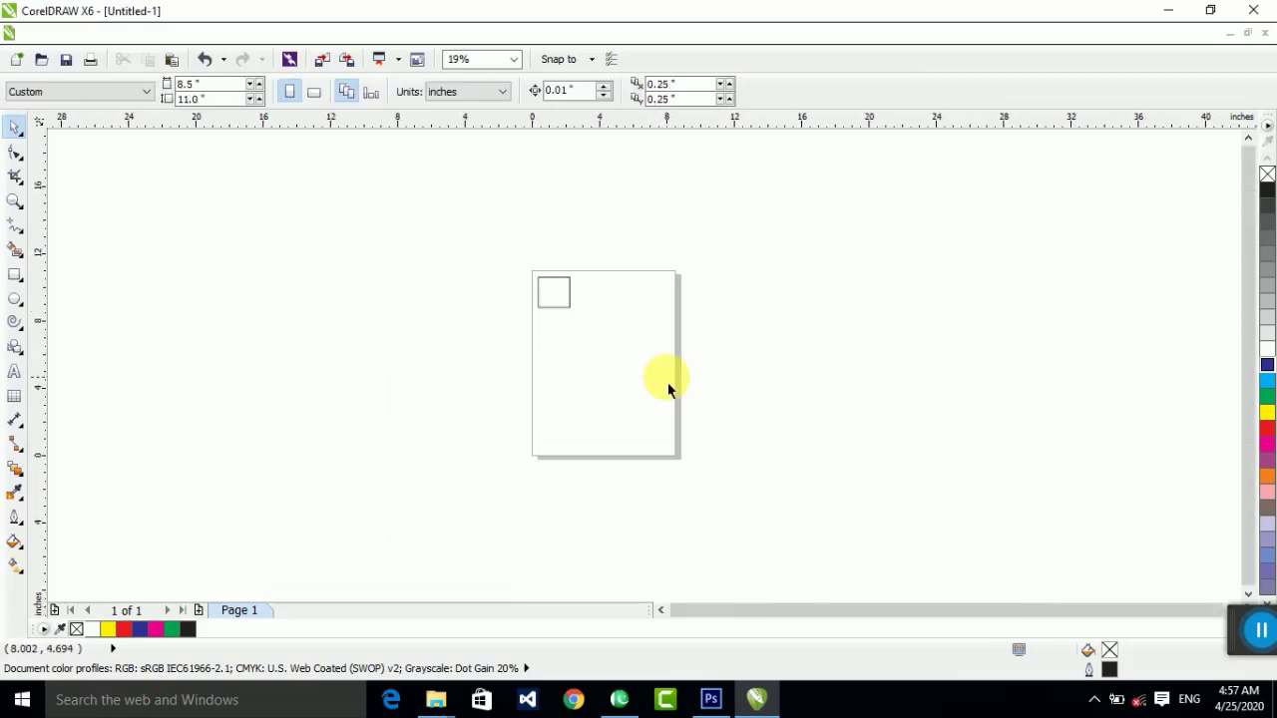
pyautogui.scroll(5, 556, 288)
pyautogui.click(562, 325)
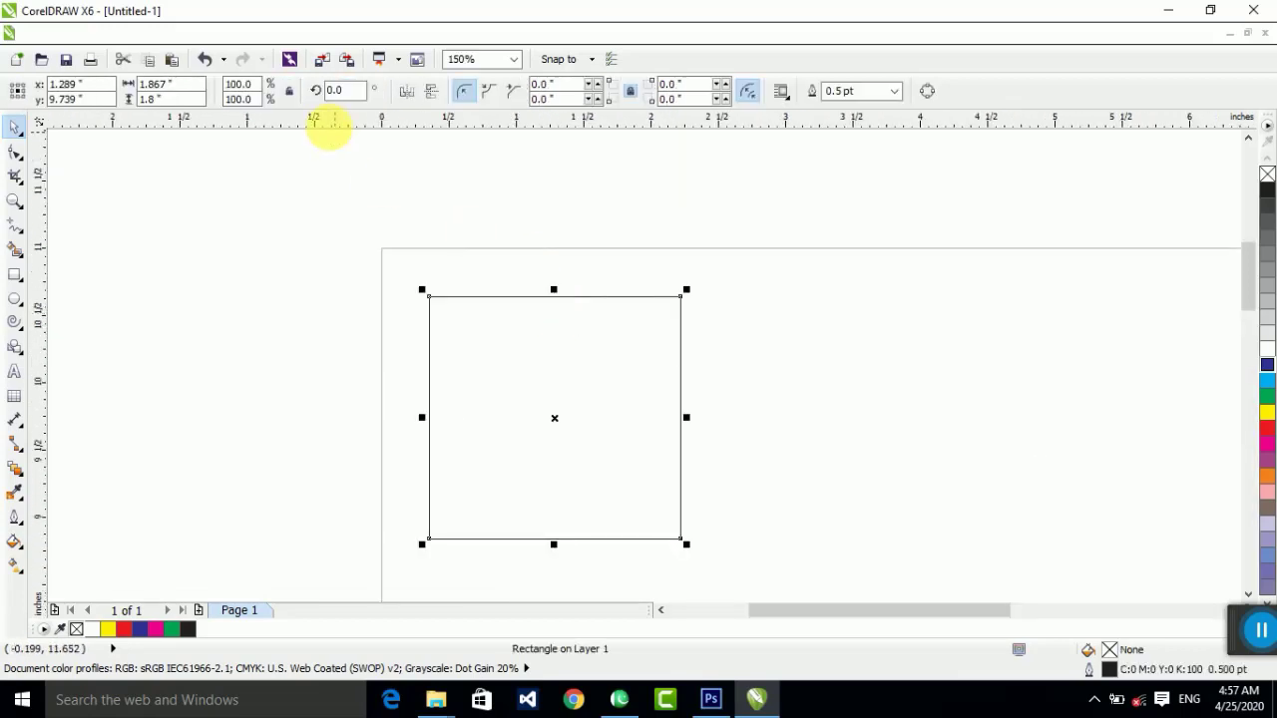
pyautogui.click(303, 224)
# - Check which measurement units are available for the document
pyautogui.click(454, 92)
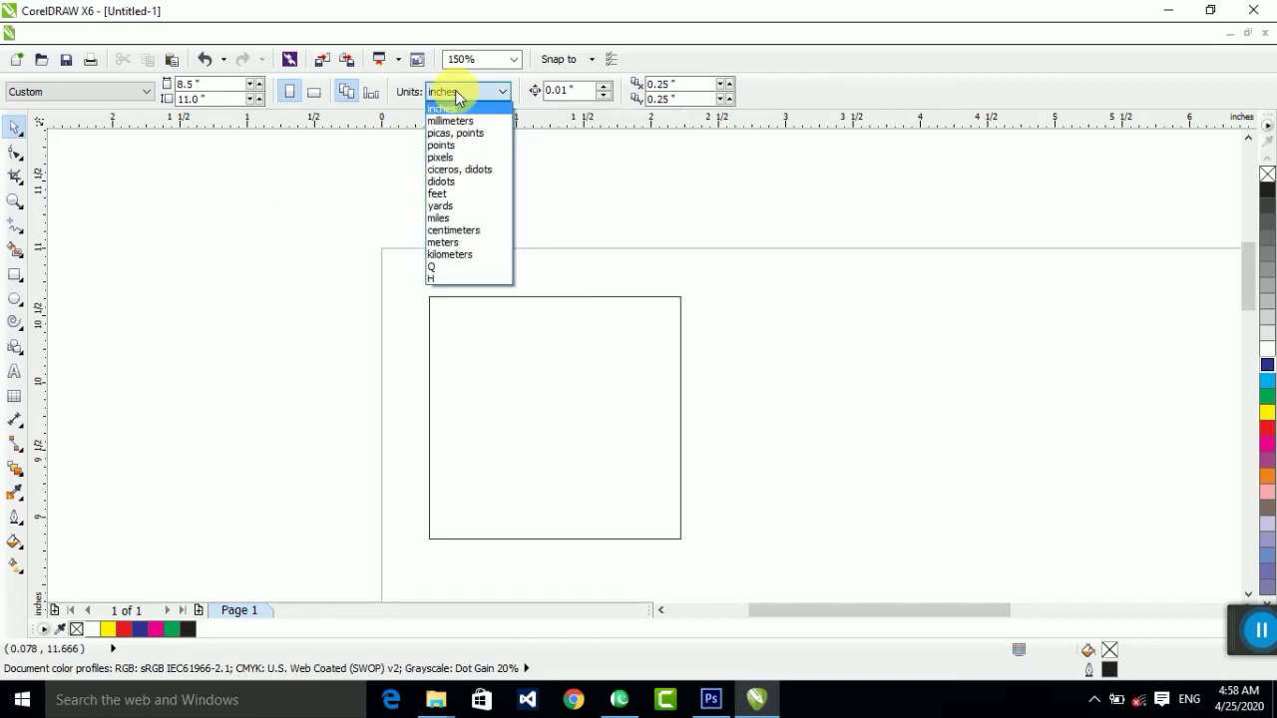
pyautogui.click(625, 231)
pyautogui.click(619, 349)
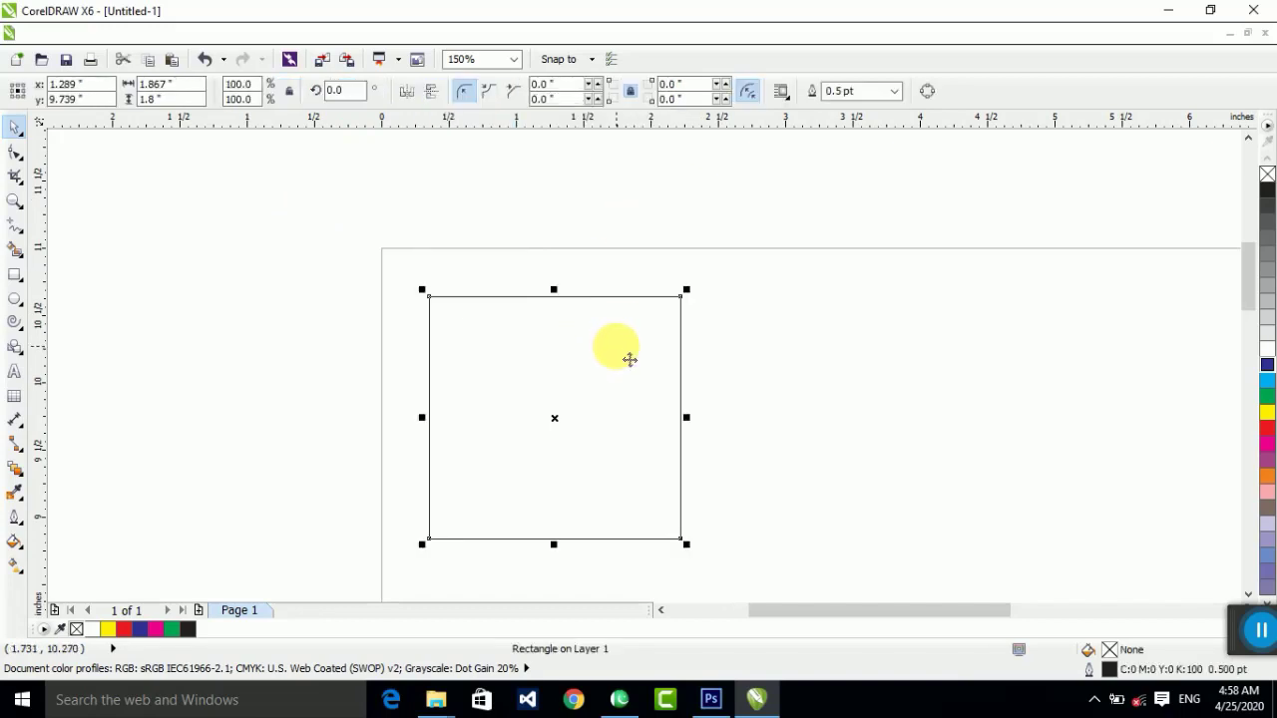
pyautogui.scroll(-2, 587, 302)
pyautogui.click(516, 314)
pyautogui.click(527, 328)
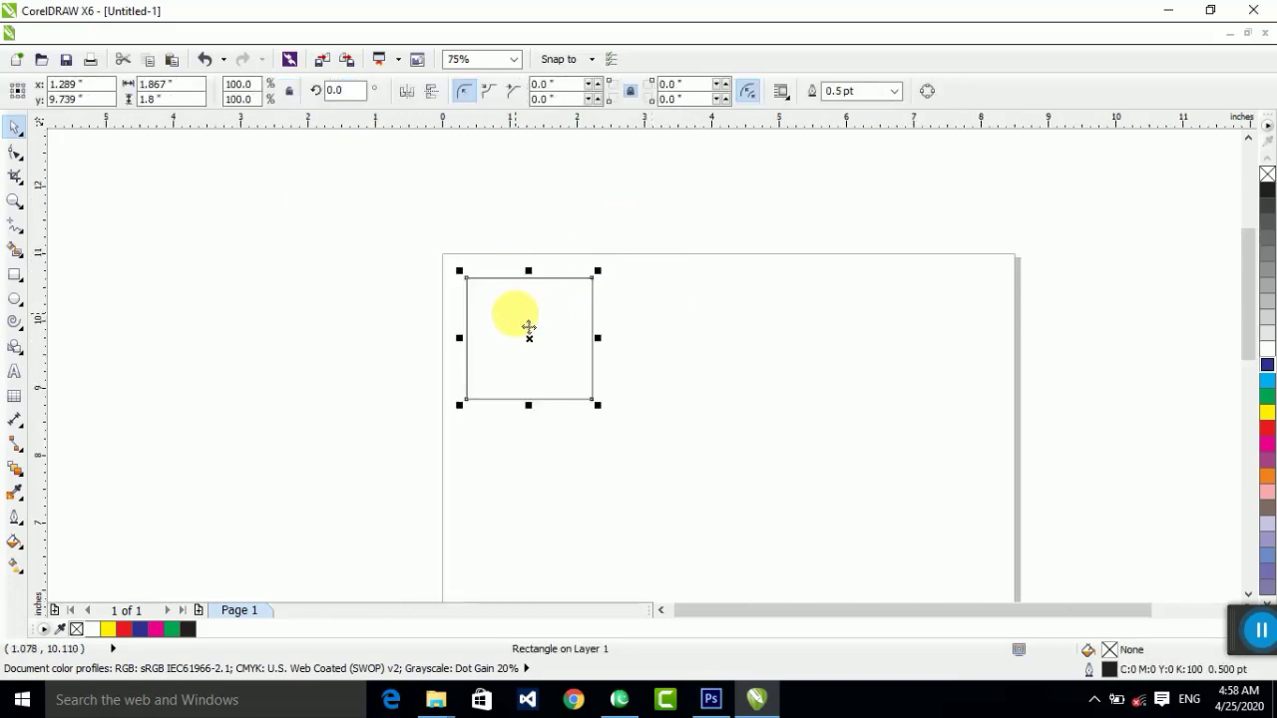
pyautogui.click(460, 213)
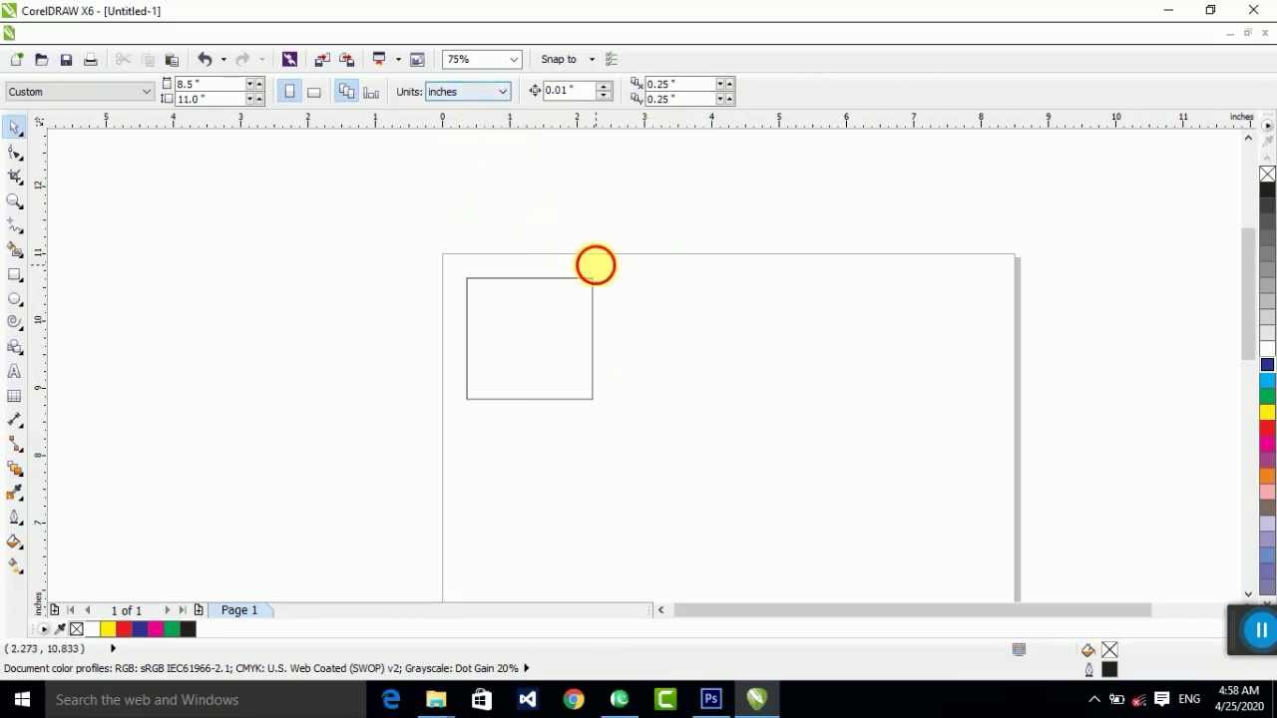
# - Resize the rectangle to 24 inches wide and 36 inches high
pyautogui.click(593, 289)
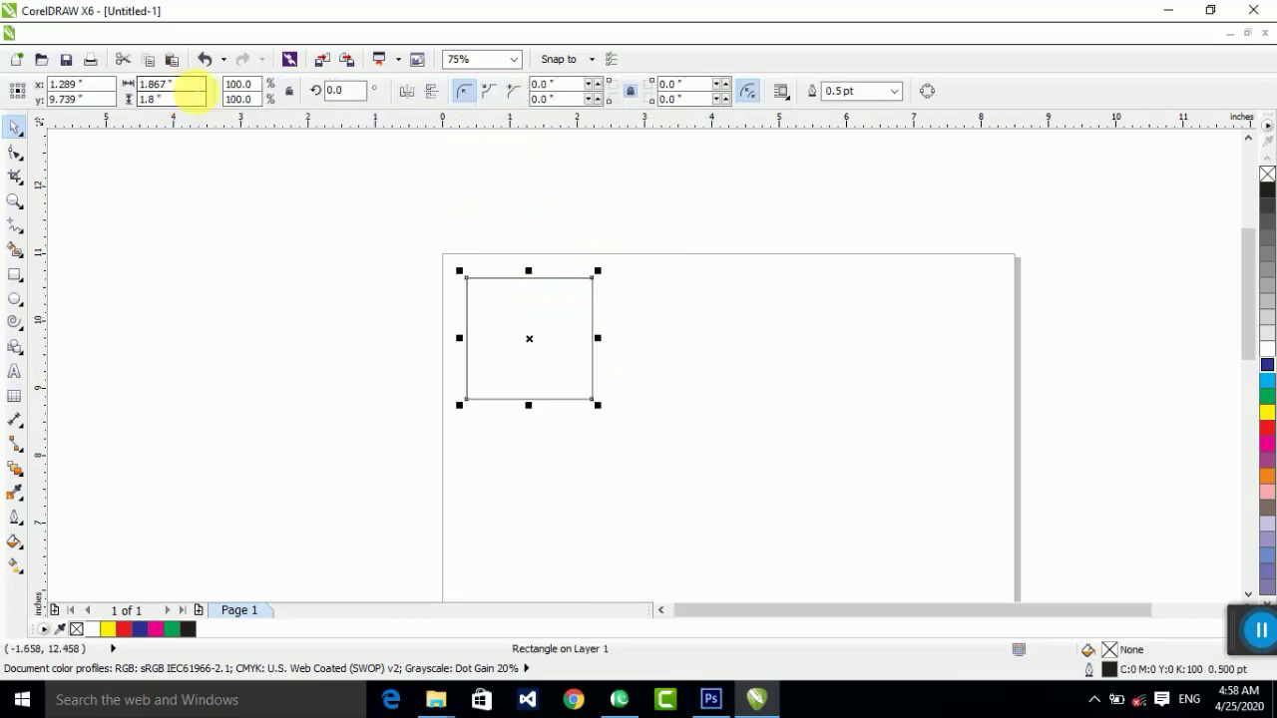
pyautogui.doubleClick(189, 88)
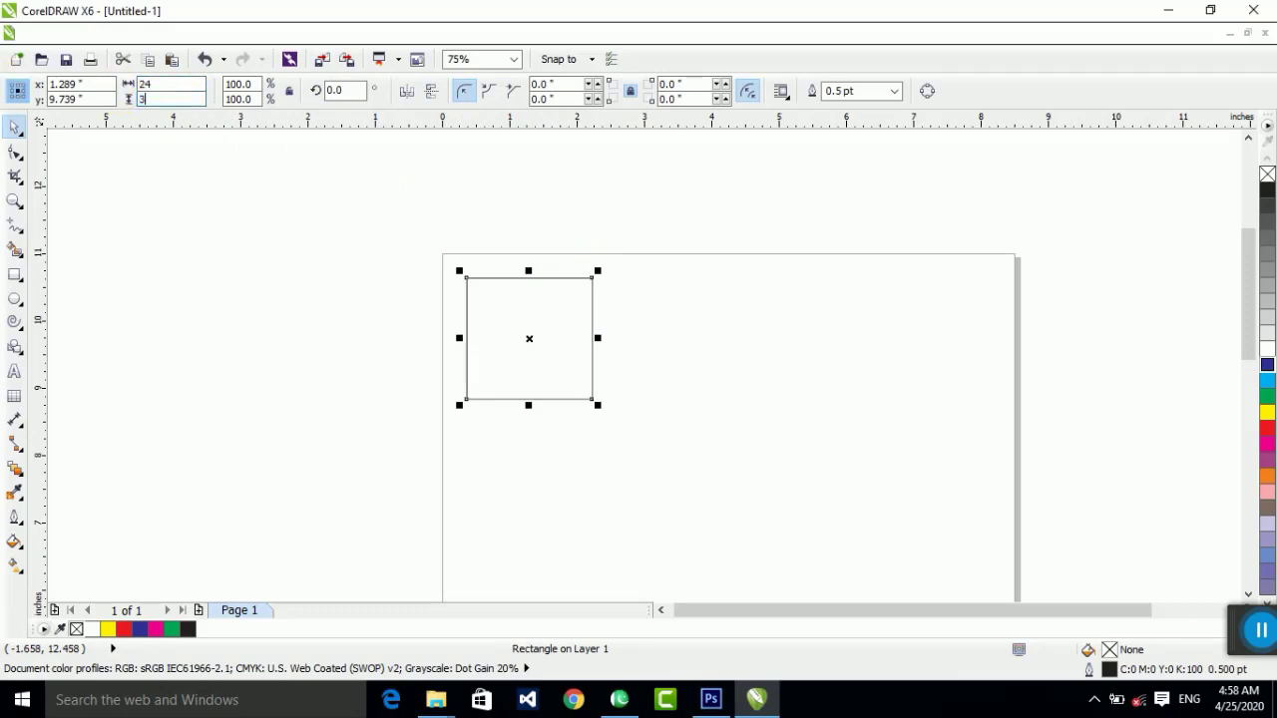
pyautogui.press('Return')
pyautogui.scroll(-2, 593, 324)
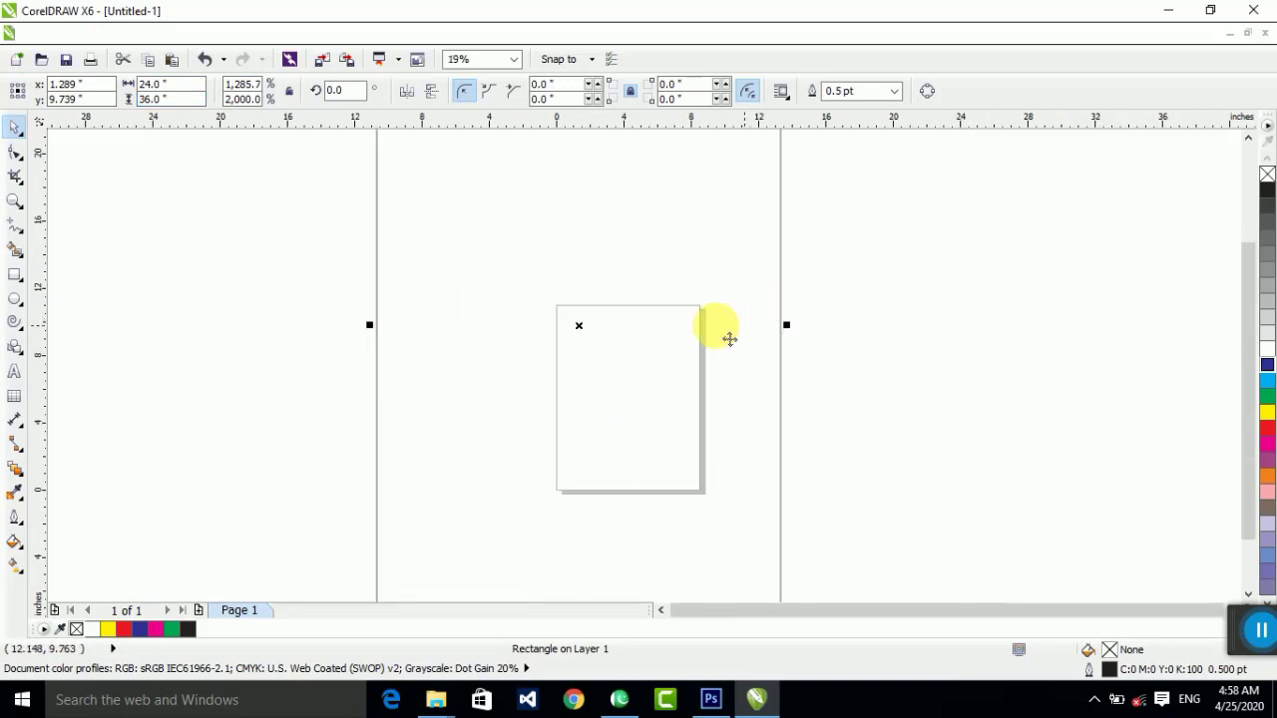
# - Fill the 24 by 36 inch rectangle with white and move it clear of the page, centred at about X -22 inches
pyautogui.scroll(-2, 729, 336)
pyautogui.click(725, 324)
pyautogui.click(725, 324)
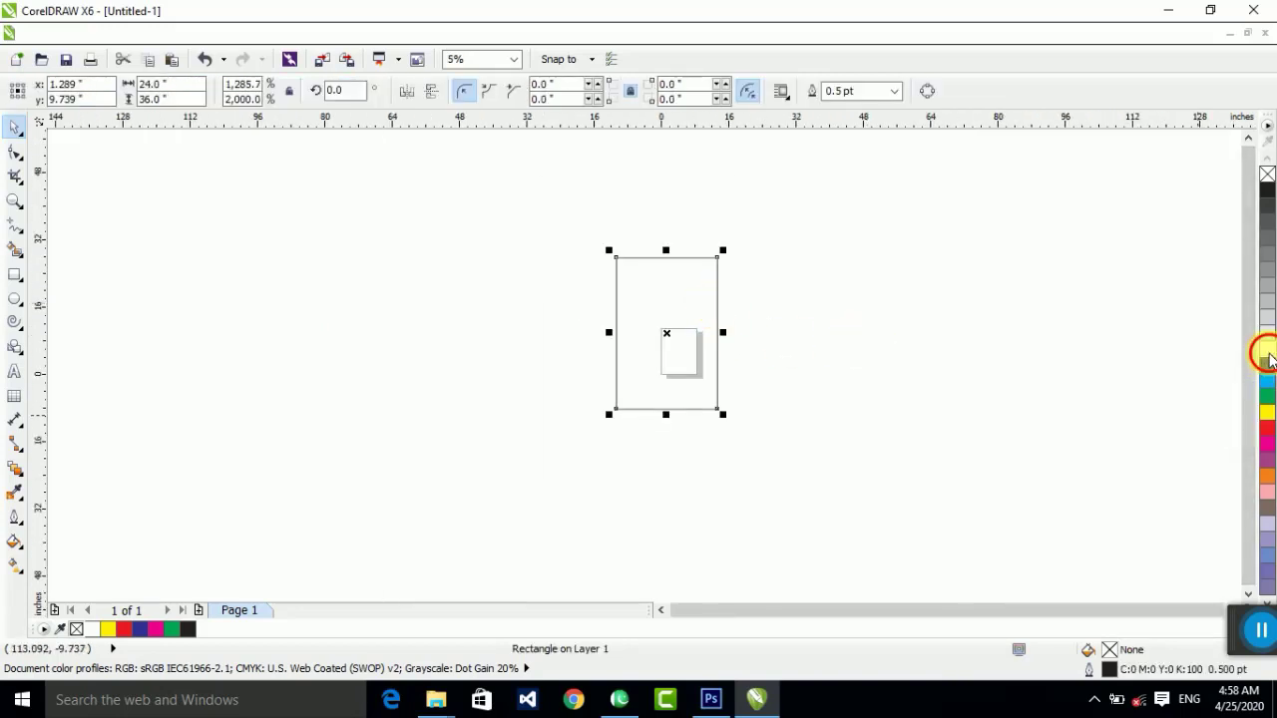
pyautogui.scroll(1, 554, 321)
pyautogui.moveTo(816, 319); pyautogui.dragTo(622, 319)
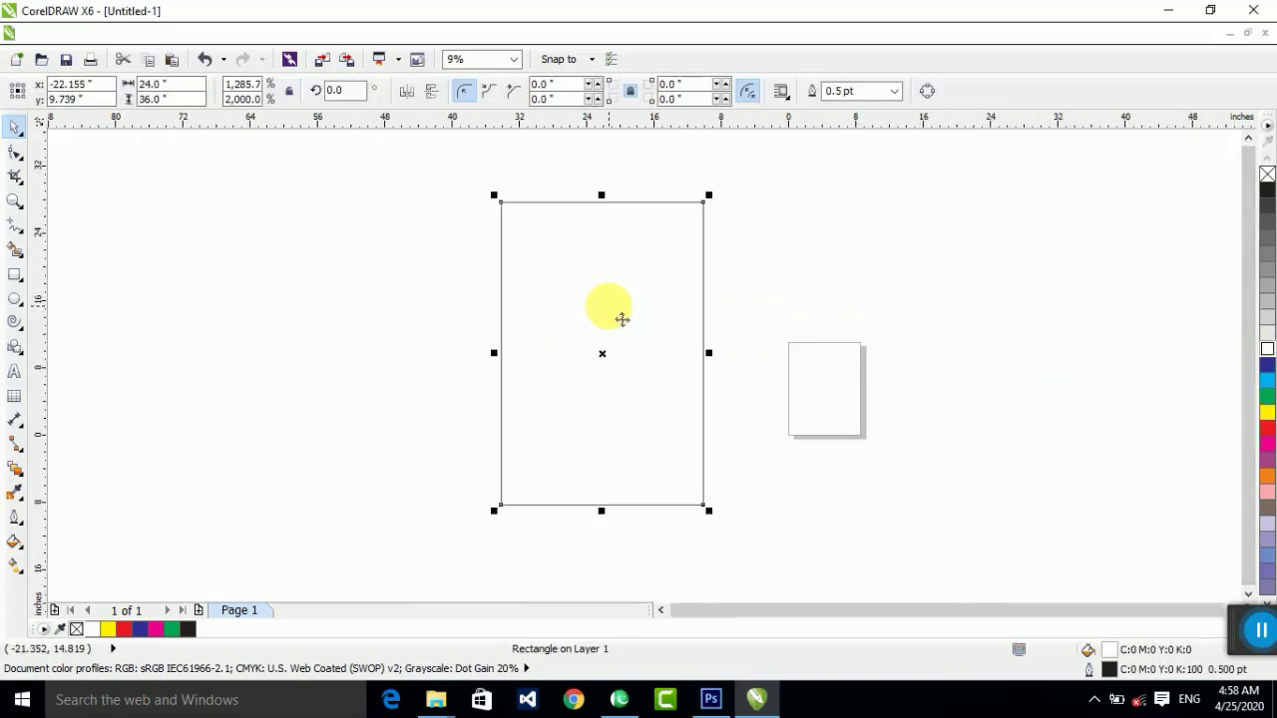
# - Resize the rectangle beside the page to 2 inches wide and 3 inches high
pyautogui.click(242, 255)
pyautogui.click(621, 362)
pyautogui.click(397, 269)
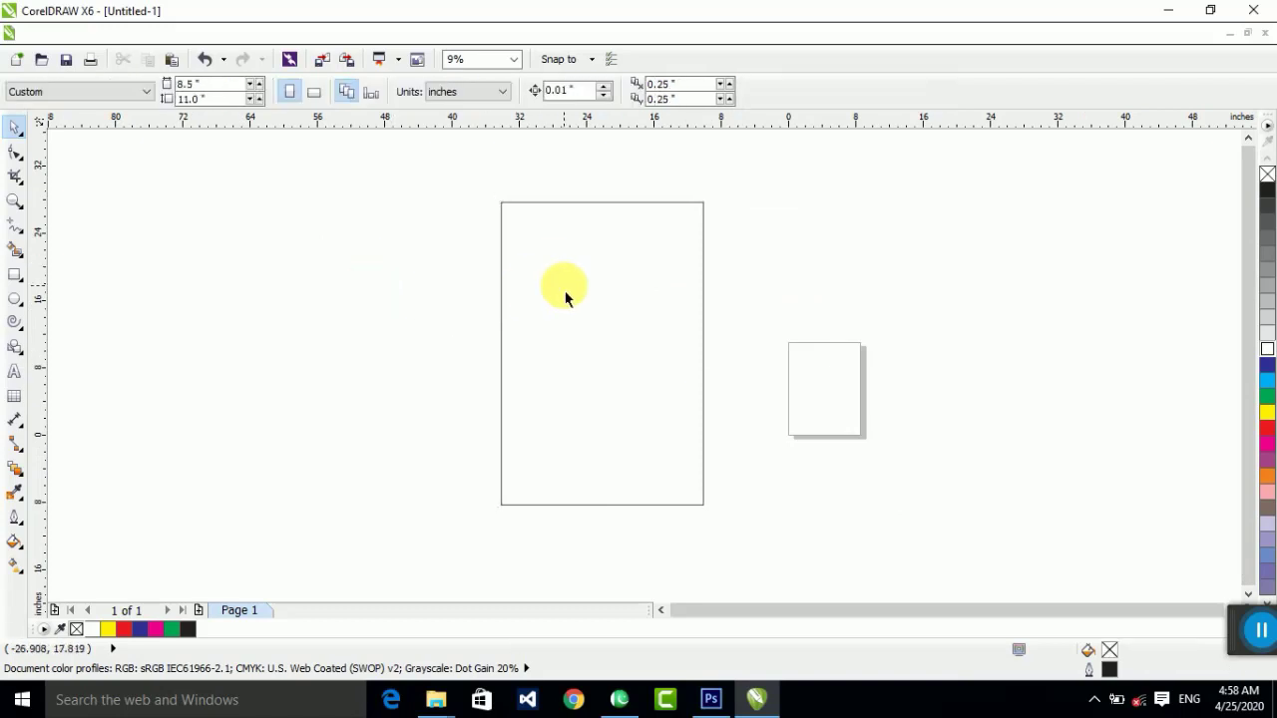
pyautogui.click(563, 296)
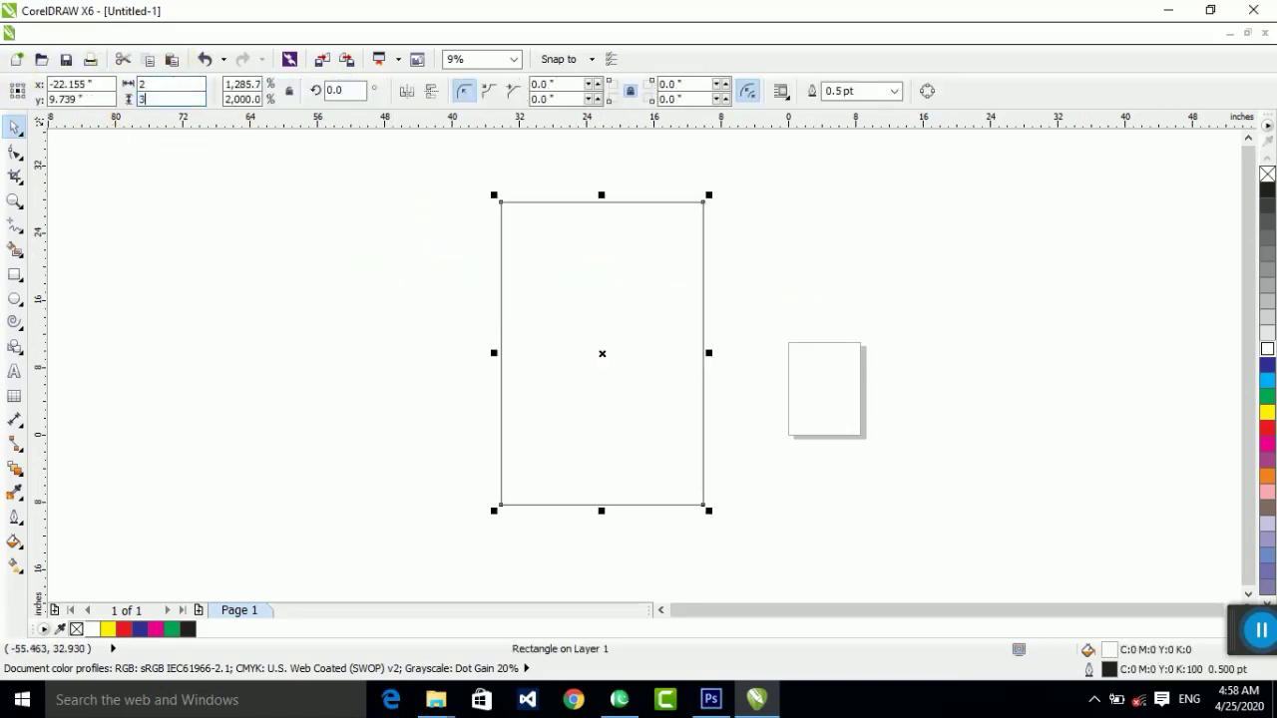
pyautogui.press('Return')
pyautogui.click(659, 377)
# - Move the 2 by 3 inch rectangle against the page's left edge, near its top-left corner
pyautogui.click(601, 357)
pyautogui.scroll(2, 579, 369)
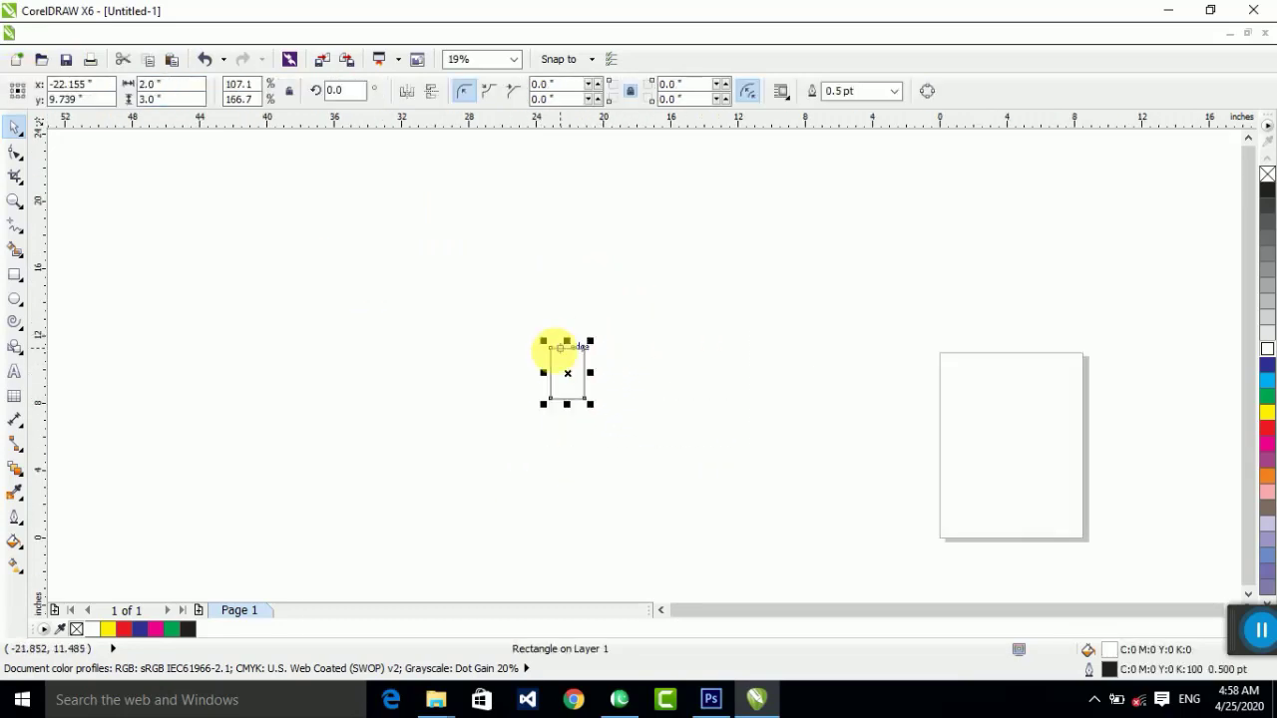
pyautogui.moveTo(555, 349); pyautogui.dragTo(918, 357)
pyautogui.click(430, 201)
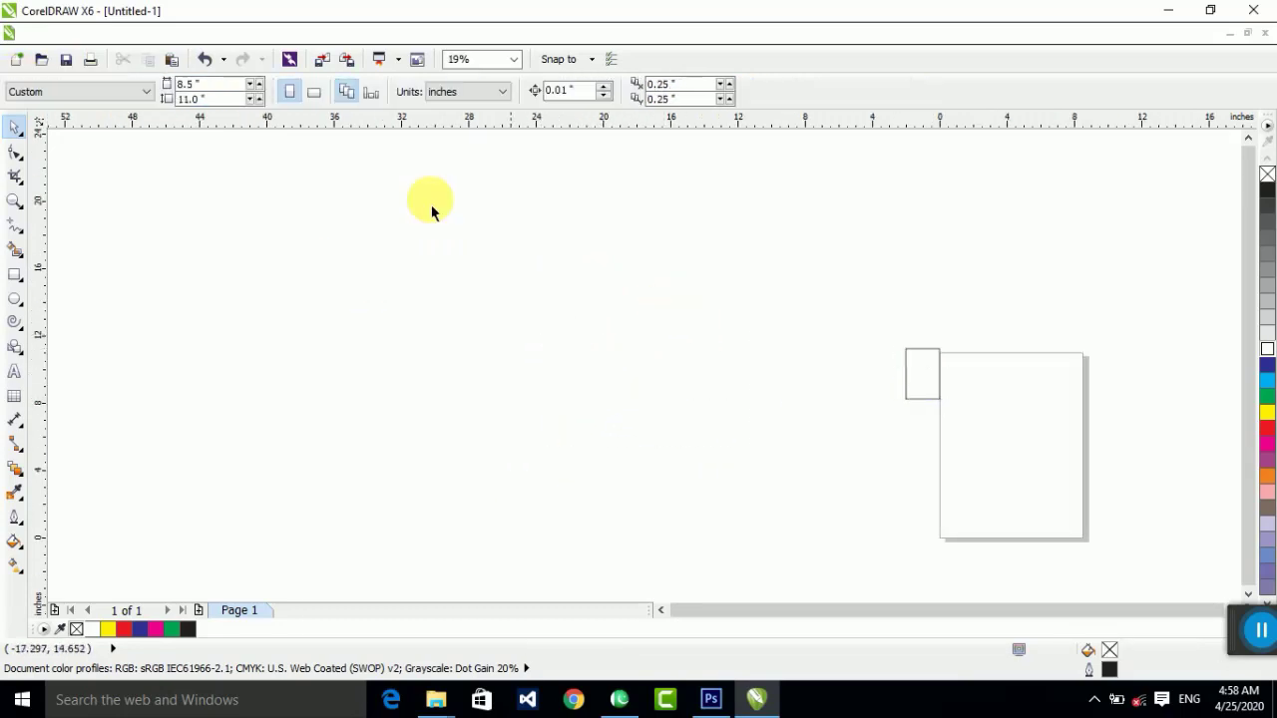
# - Look over the measurement unit choices and shift the small rectangle to leave a gap of about 1 inch beside the page
pyautogui.click(477, 91)
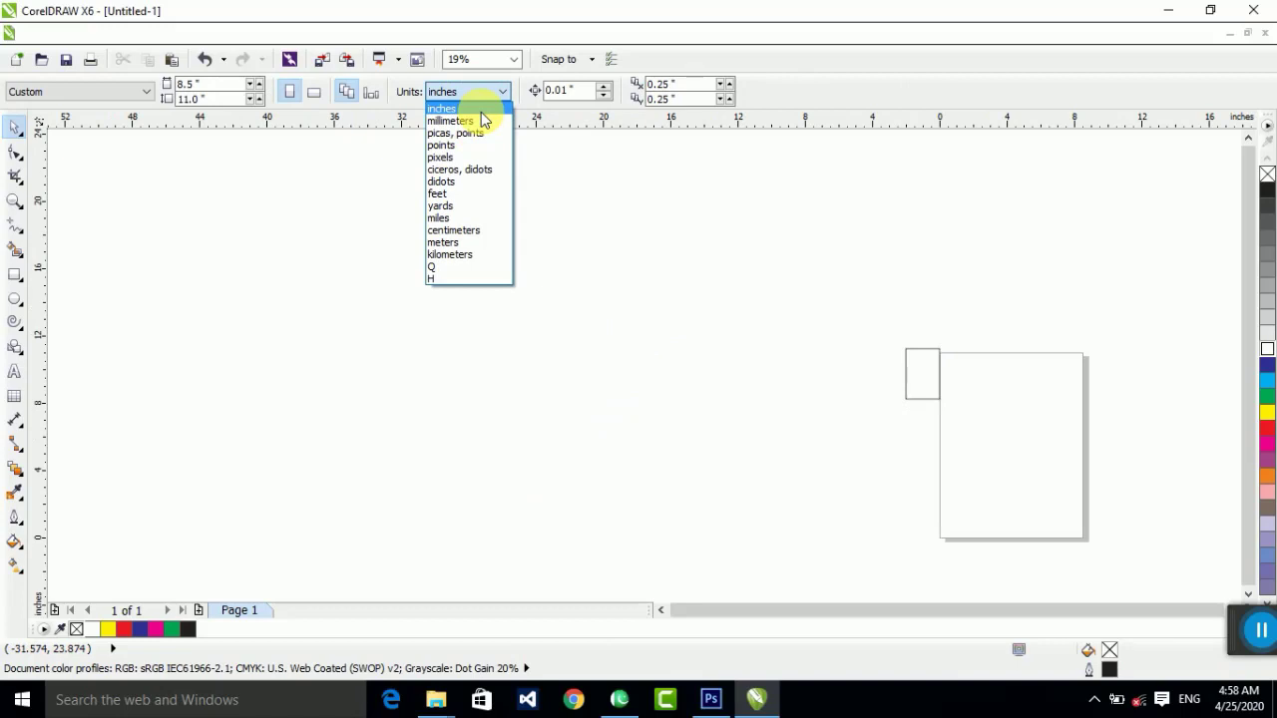
pyautogui.moveTo(761, 273); pyautogui.dragTo(833, 326)
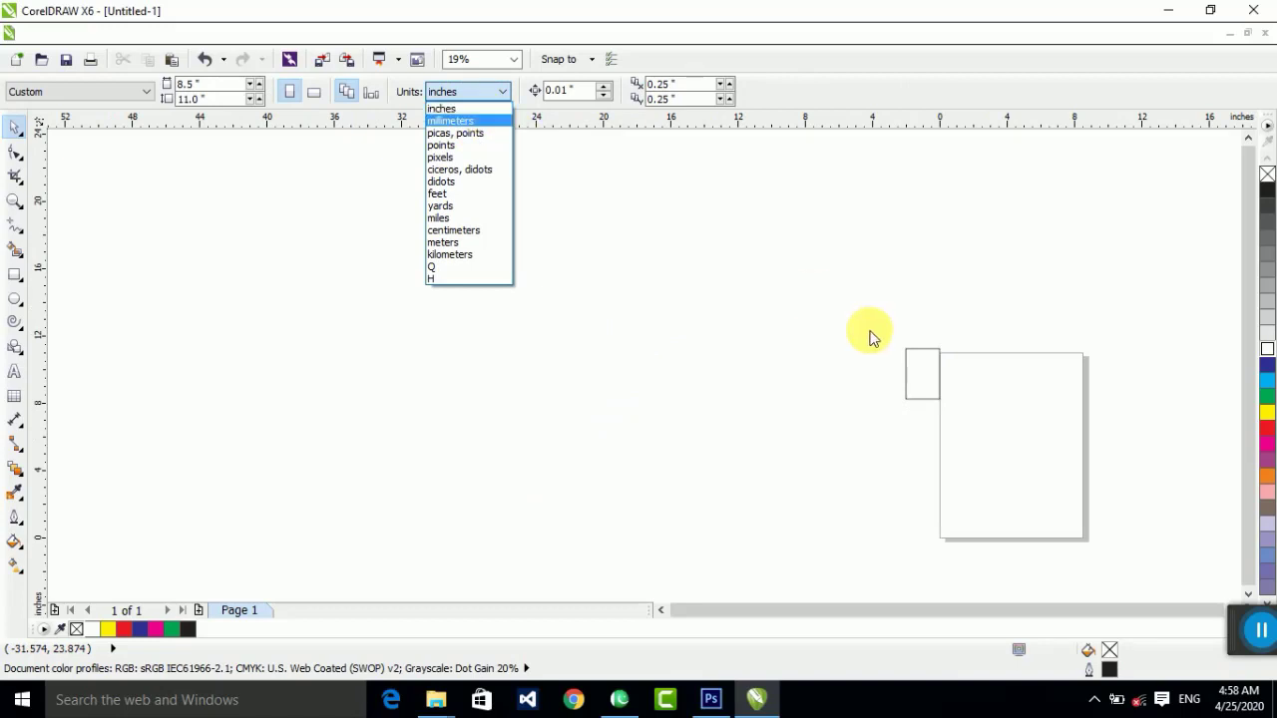
pyautogui.click(910, 391)
pyautogui.scroll(1, 1028, 394)
pyautogui.moveTo(820, 373); pyautogui.dragTo(757, 380)
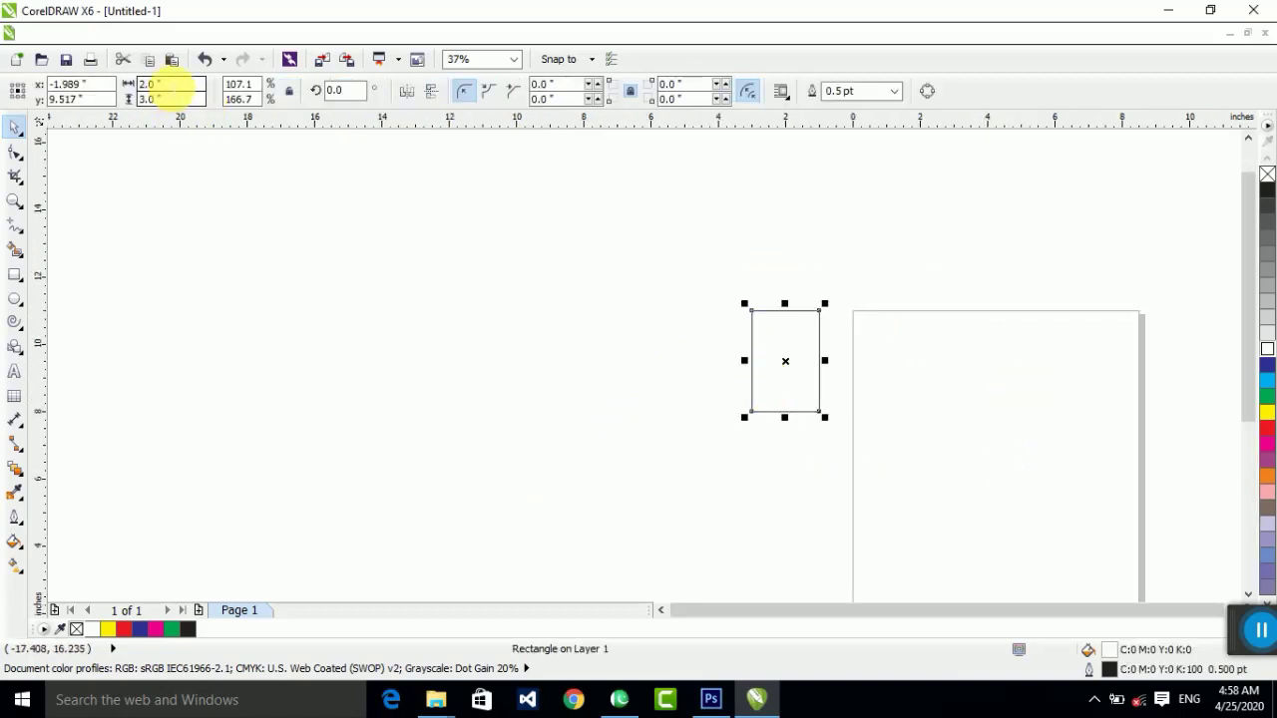
pyautogui.click(633, 470)
# - Examine the 2 by 3 inch rectangle up close and compare its size with the page
pyautogui.click(806, 403)
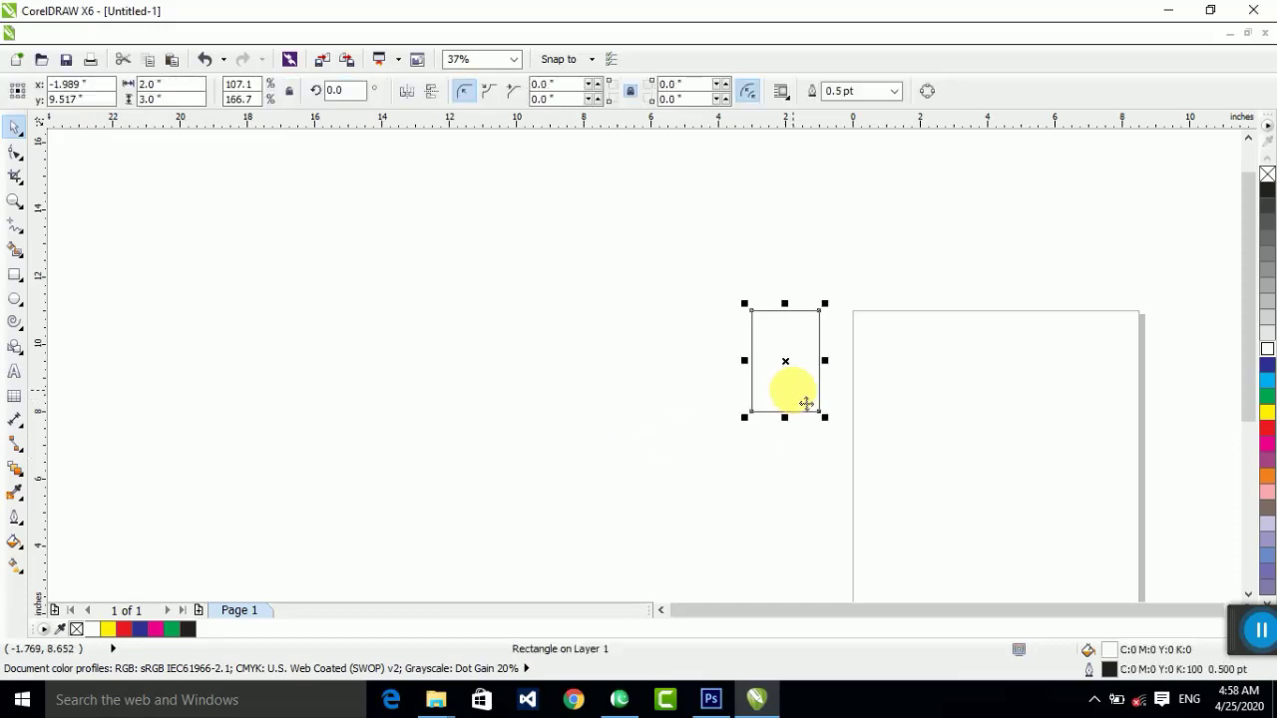
pyautogui.click(795, 392)
pyautogui.press('F4')
pyautogui.scroll(-3, 597, 424)
pyautogui.click(764, 352)
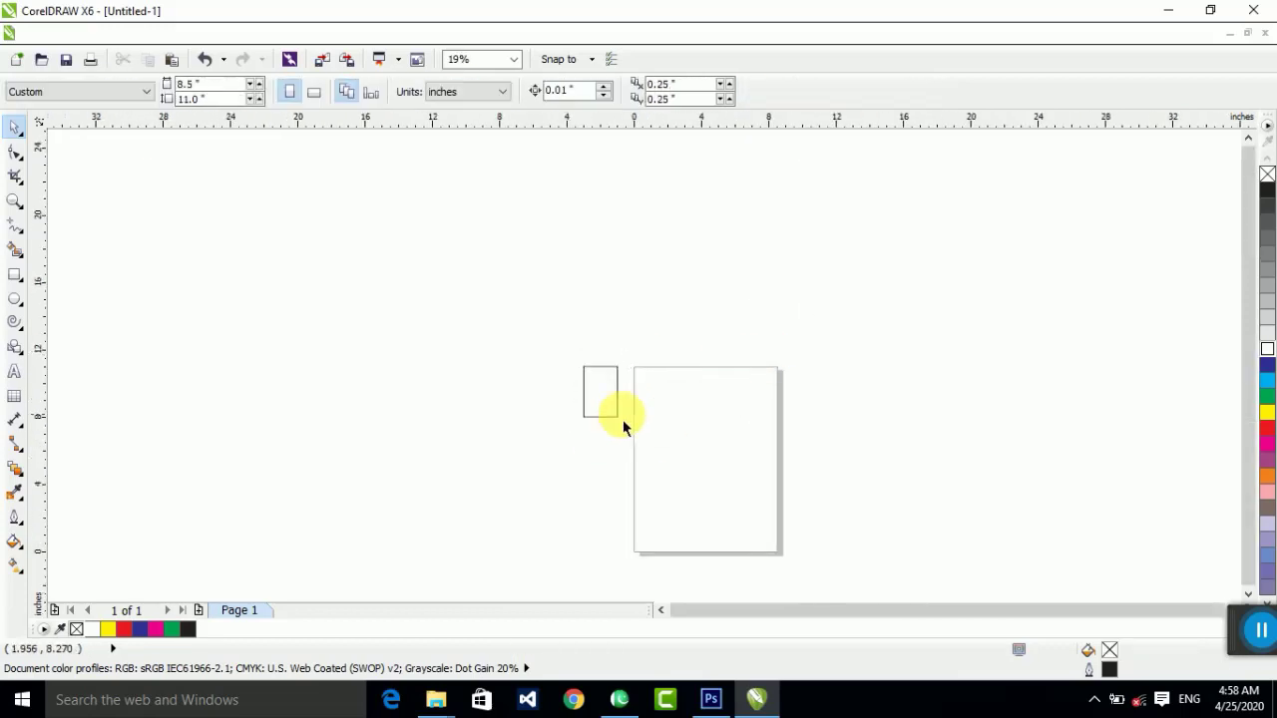
pyautogui.scroll(2, 611, 411)
pyautogui.click(585, 389)
pyautogui.click(586, 396)
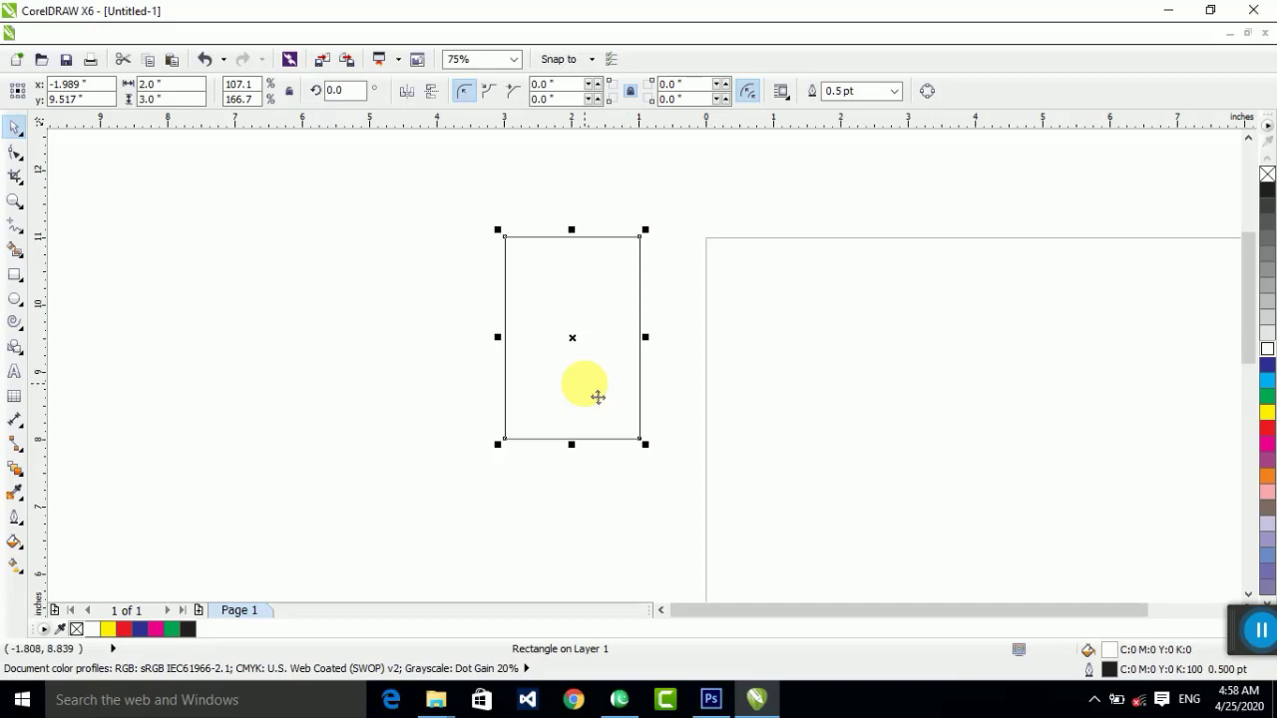
pyautogui.click(390, 336)
pyautogui.click(614, 353)
pyautogui.hotkey('shift', 'F2')
pyautogui.click(476, 334)
pyautogui.scroll(-2, 476, 333)
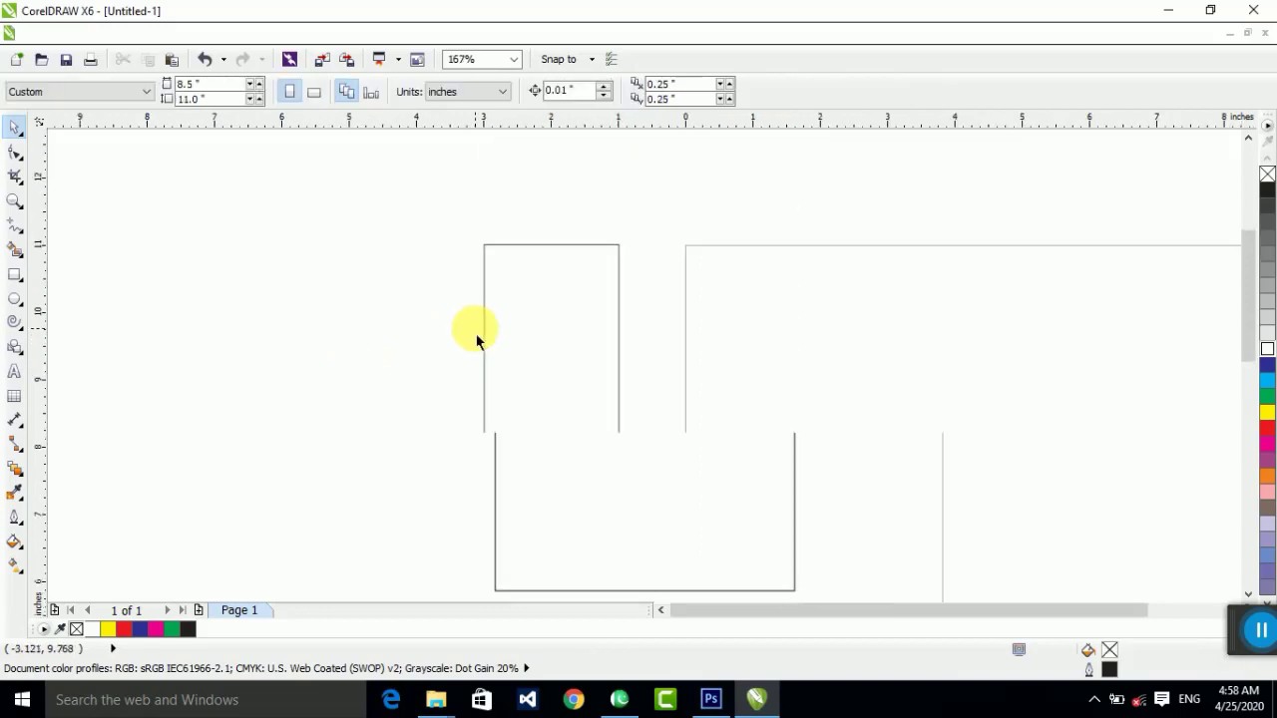
pyautogui.click(535, 327)
pyautogui.scroll(2, 534, 324)
pyautogui.press('Escape')
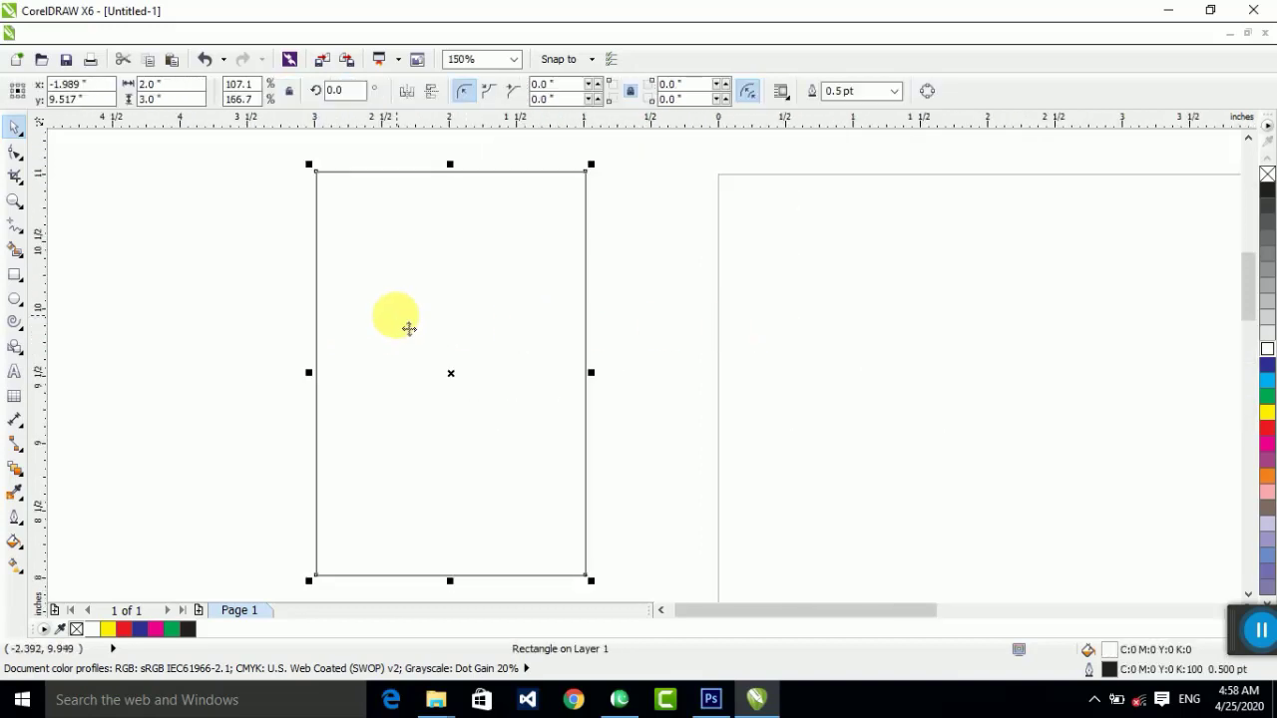
pyautogui.click(243, 346)
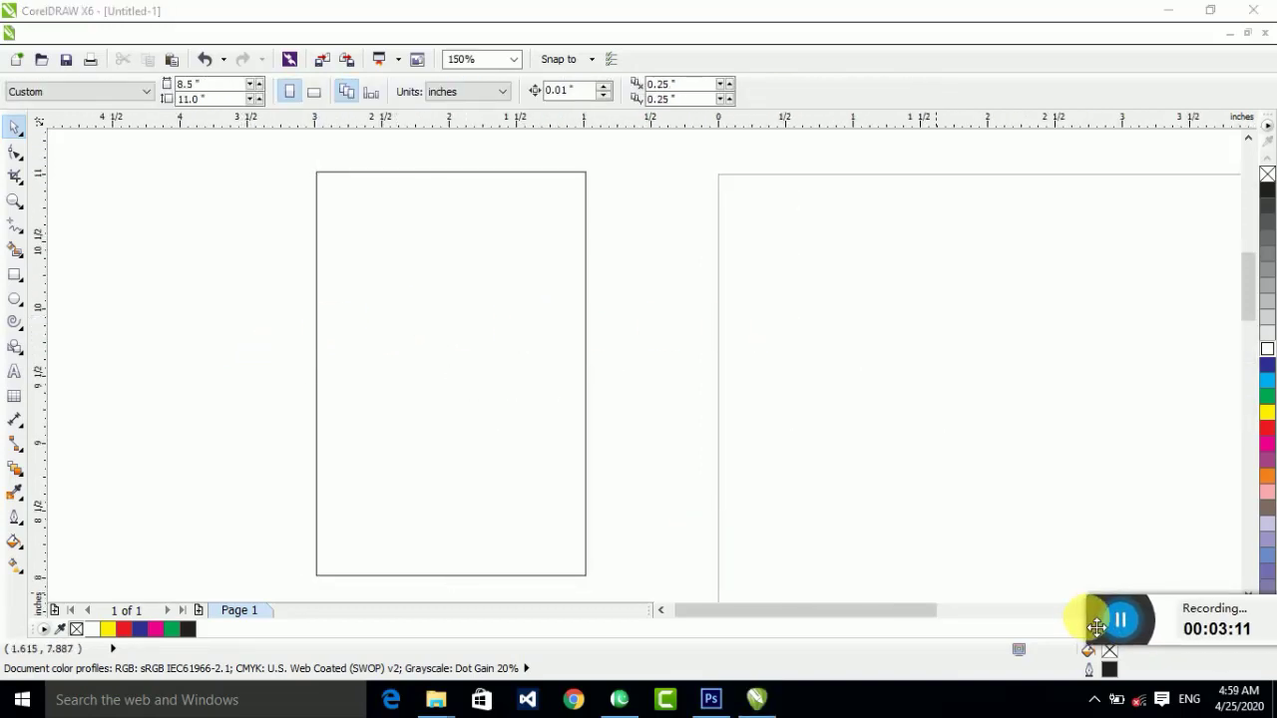
# - Place a copy of the 2 by 3 inch rectangle to its right, overlapping the page's left edge, and select both rectangles
pyautogui.click(529, 389)
pyautogui.scroll(-2, 546, 387)
pyautogui.moveTo(547, 387); pyautogui.dragTo(500, 397)
pyautogui.click(717, 337)
pyautogui.hotkey('ctrl', 'a')
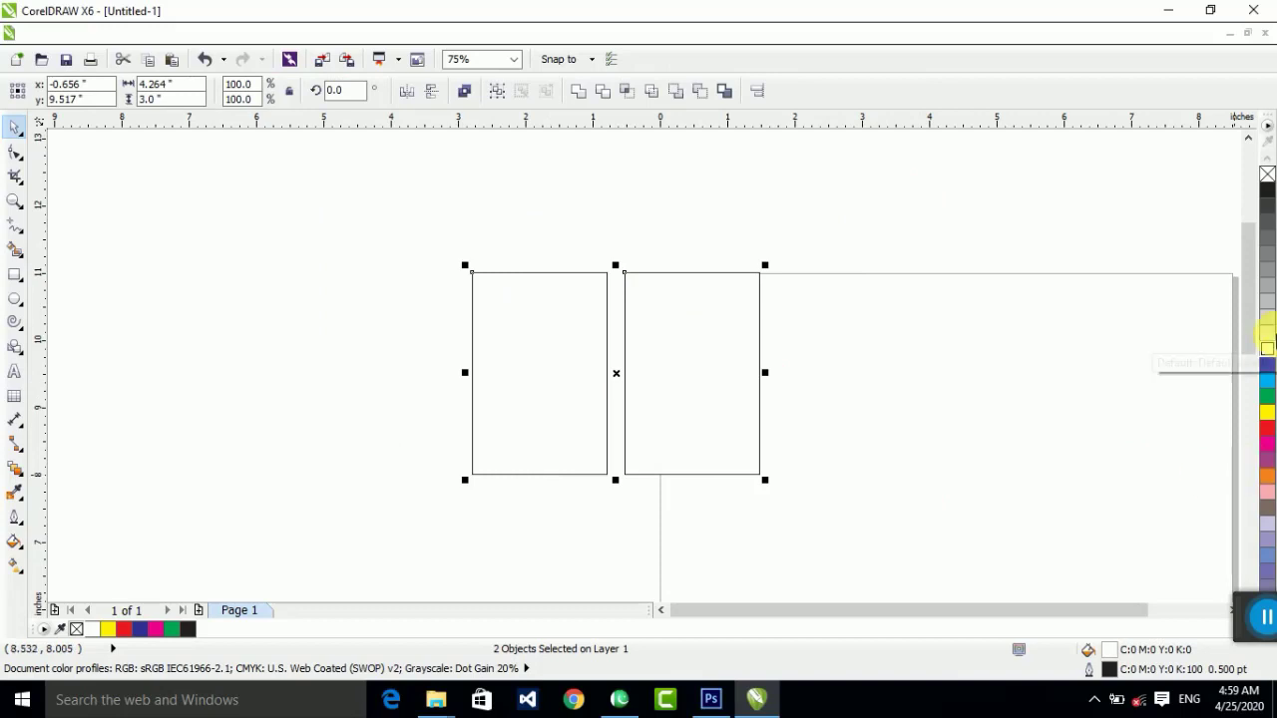
# - Set the width of the left 2 by 3 inch rectangle to 10 inches
pyautogui.press('Escape')
pyautogui.click(574, 344)
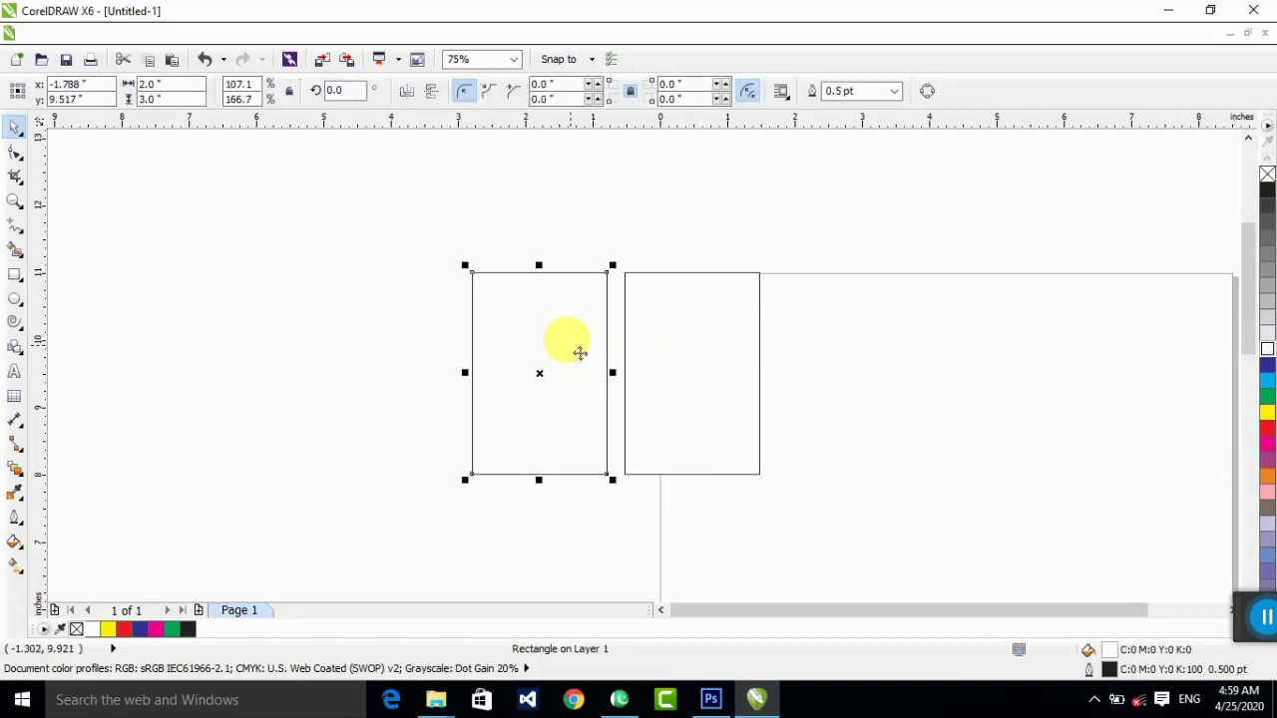
pyautogui.click(159, 84)
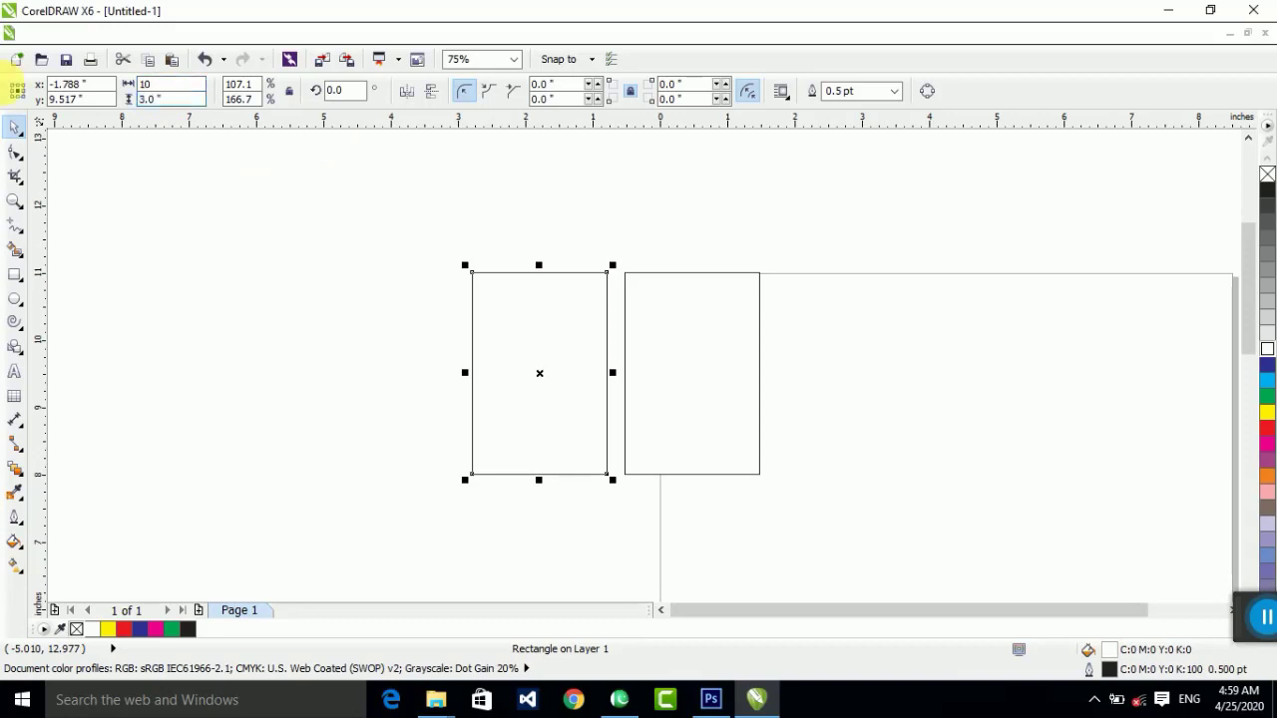
pyautogui.write('10')
pyautogui.press('Return')
pyautogui.click(456, 163)
# - Move the 10 inch wide rectangle down so the smaller rectangle behind it can be selected
pyautogui.scroll(-1, 462, 150)
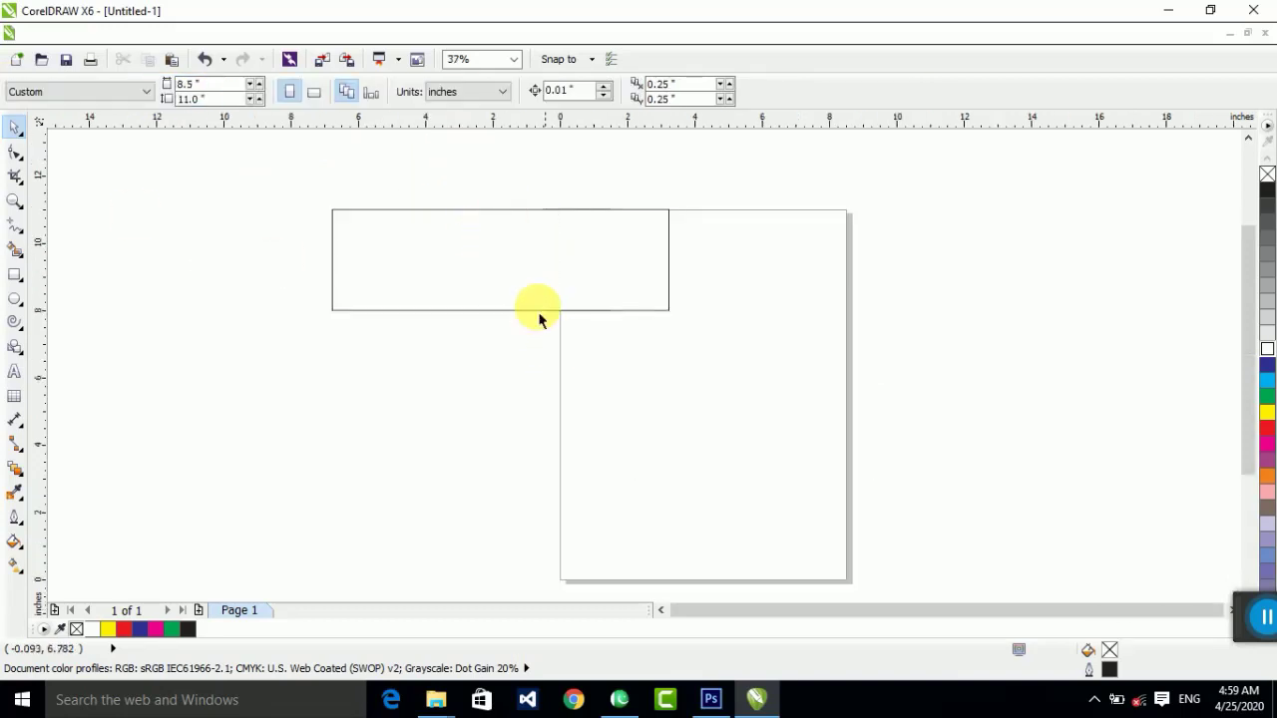
pyautogui.moveTo(540, 320); pyautogui.dragTo(625, 405)
pyautogui.scroll(1, 558, 317)
pyautogui.click(663, 208)
pyautogui.scroll(-1, 748, 246)
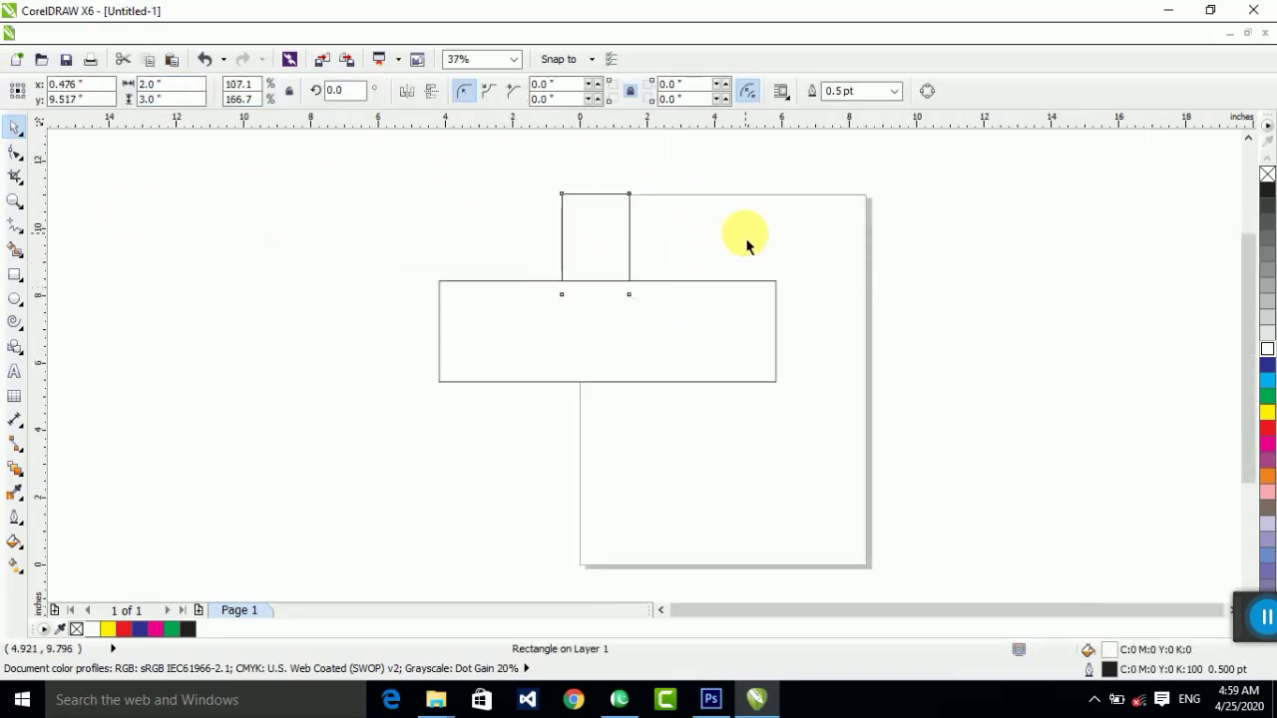
pyautogui.click(746, 240)
# - Move the small rectangle to the left of the 10 inch wide one and align their centres in a row
pyautogui.moveTo(617, 240); pyautogui.dragTo(377, 271)
pyautogui.keyDown('shift'); pyautogui.click(483, 302); pyautogui.keyUp('shift')
pyautogui.press('e')
pyautogui.click(423, 204)
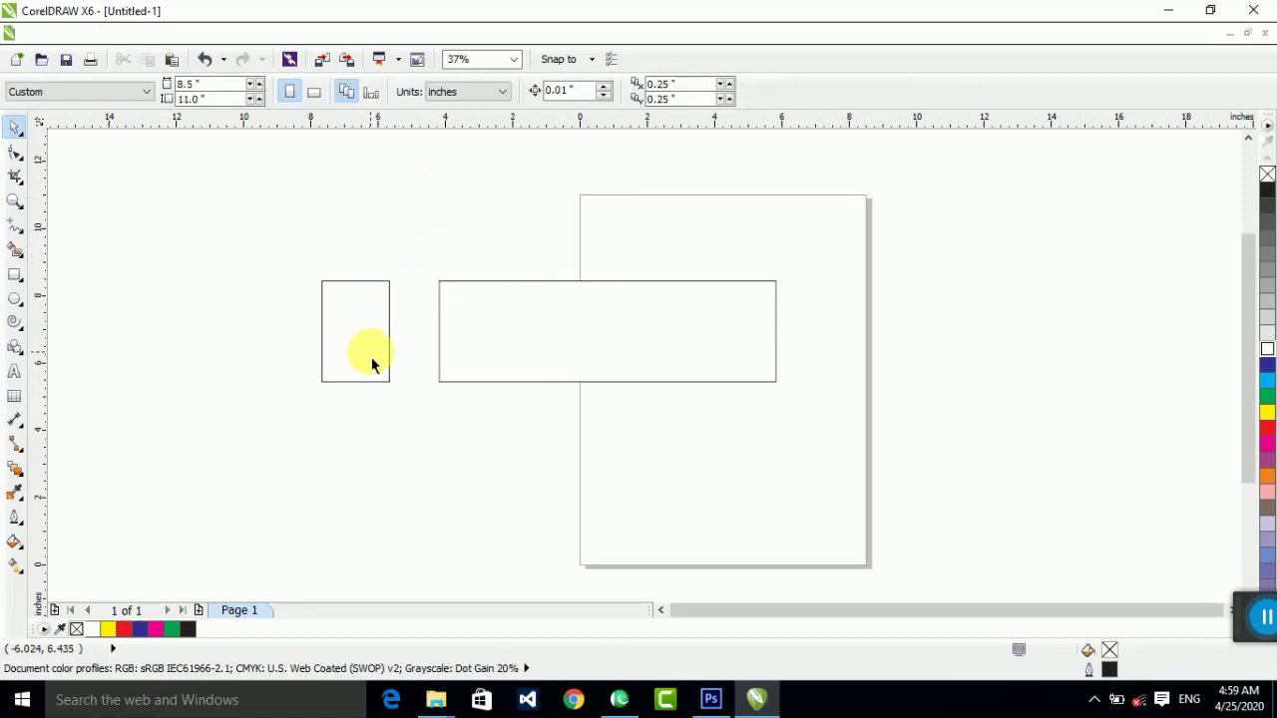
# - Duplicate the 10 by 3 inch rectangle below itself and resize the copy to 9 inches wide and 1 inch high
pyautogui.moveTo(496, 383); pyautogui.dragTo(436, 442)
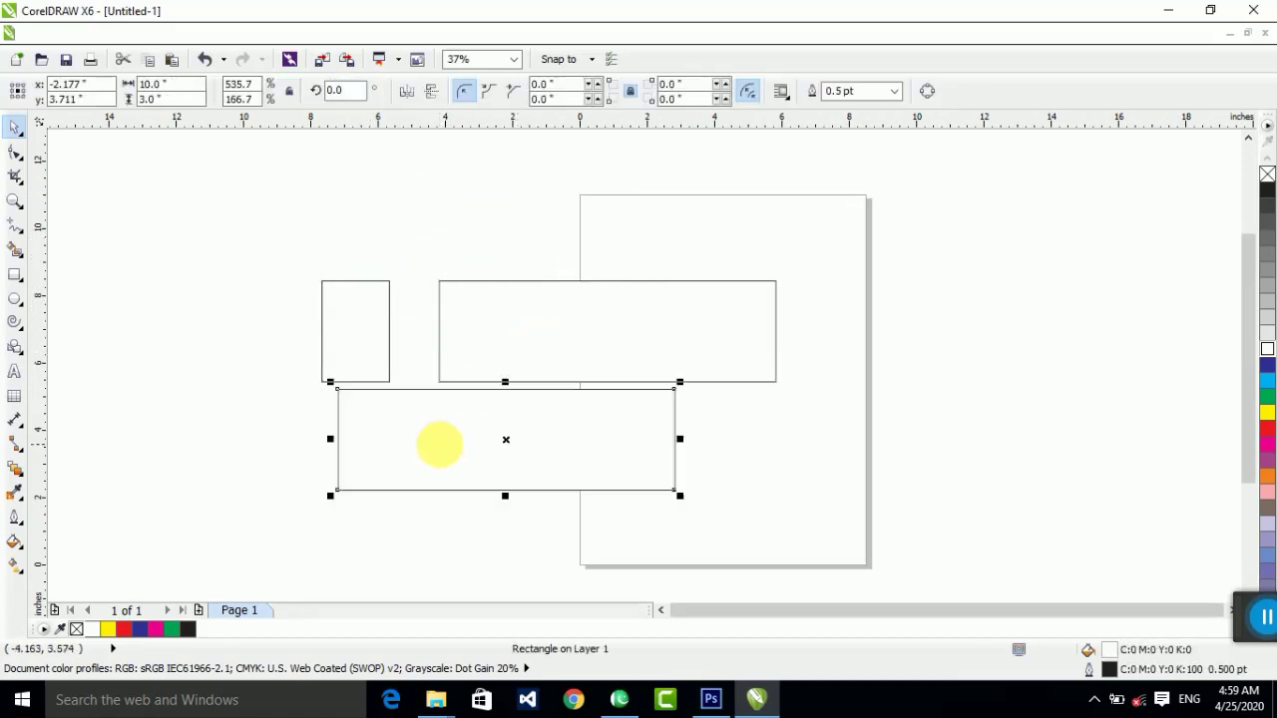
pyautogui.click(165, 84)
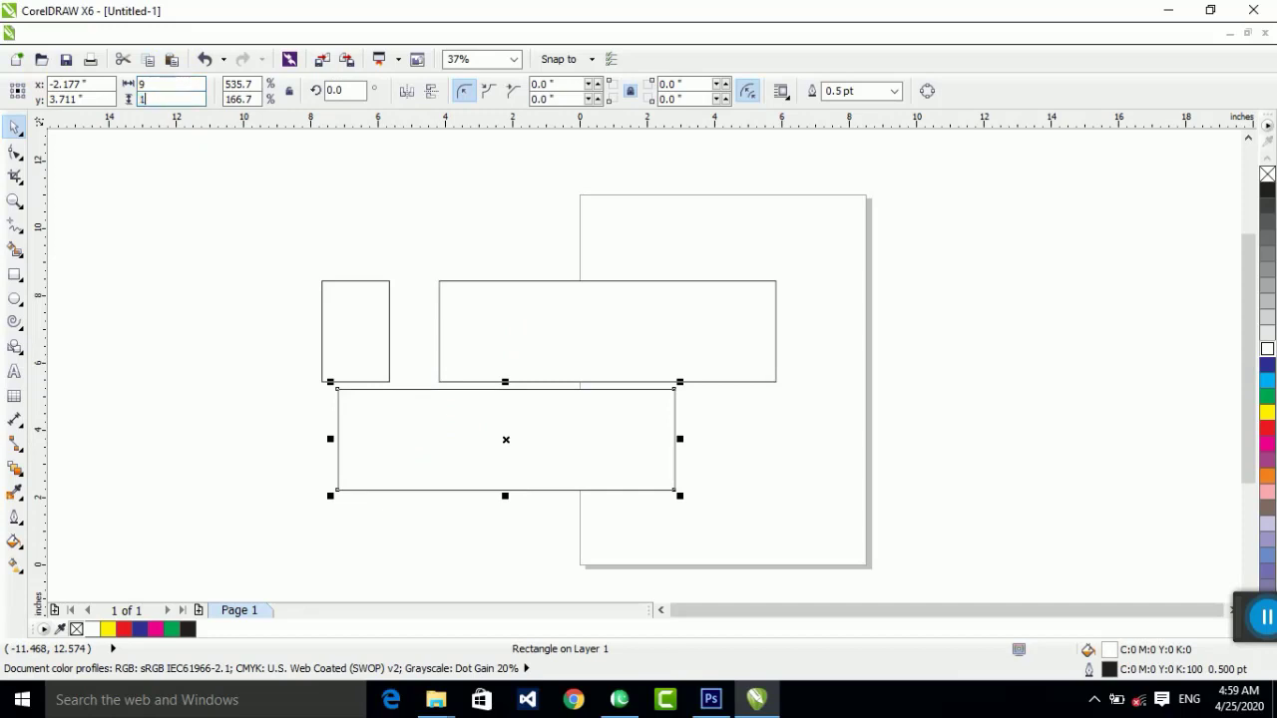
pyautogui.press('Return')
pyautogui.click(704, 433)
pyautogui.click(467, 455)
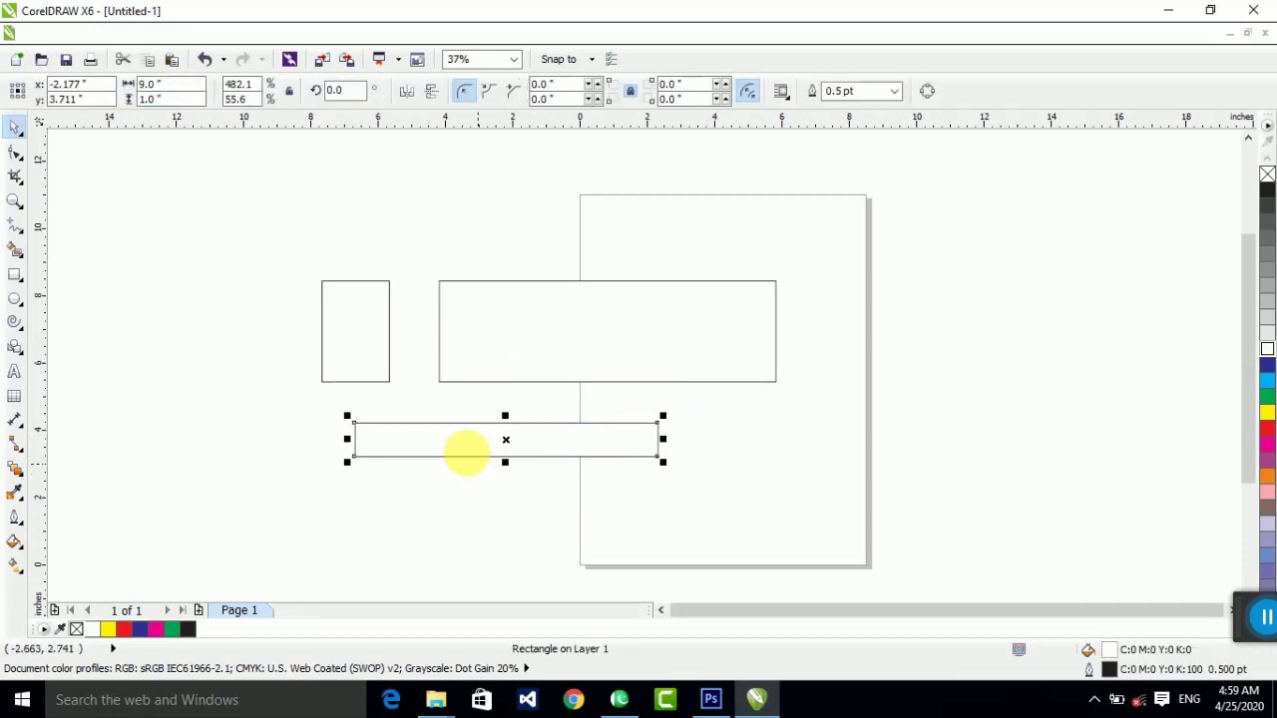
# - Inspect the 9 by 1 inch rectangle and compare it with the two rectangles above it
pyautogui.scroll(1, 399, 406)
pyautogui.click(294, 395)
pyautogui.click(510, 511)
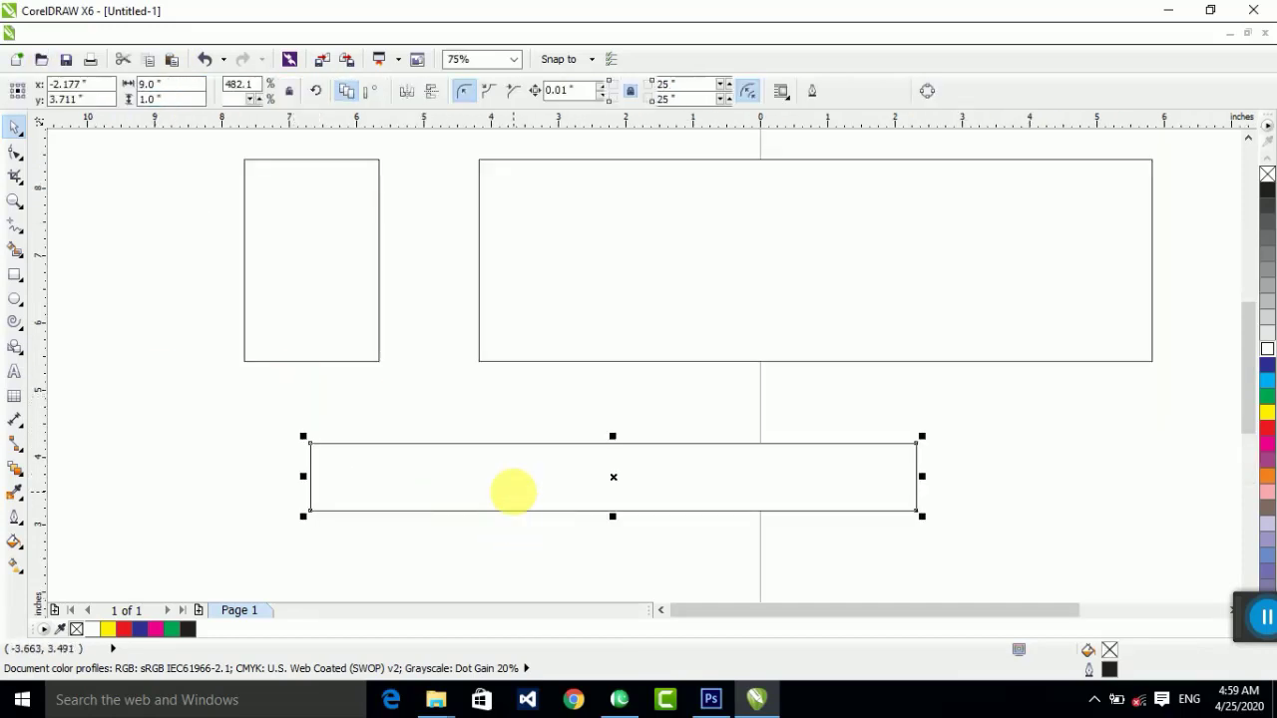
pyautogui.scroll(1, 499, 497)
pyautogui.scroll(-2, 533, 399)
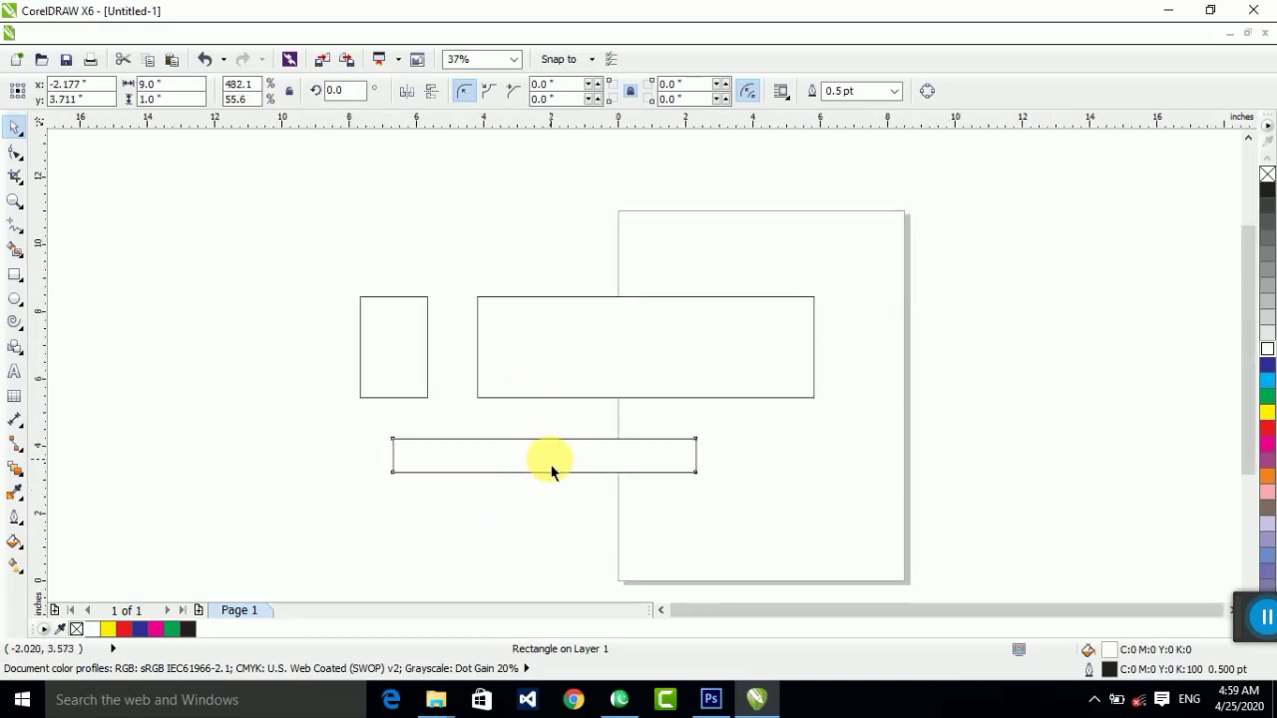
pyautogui.click(208, 380)
pyautogui.click(490, 471)
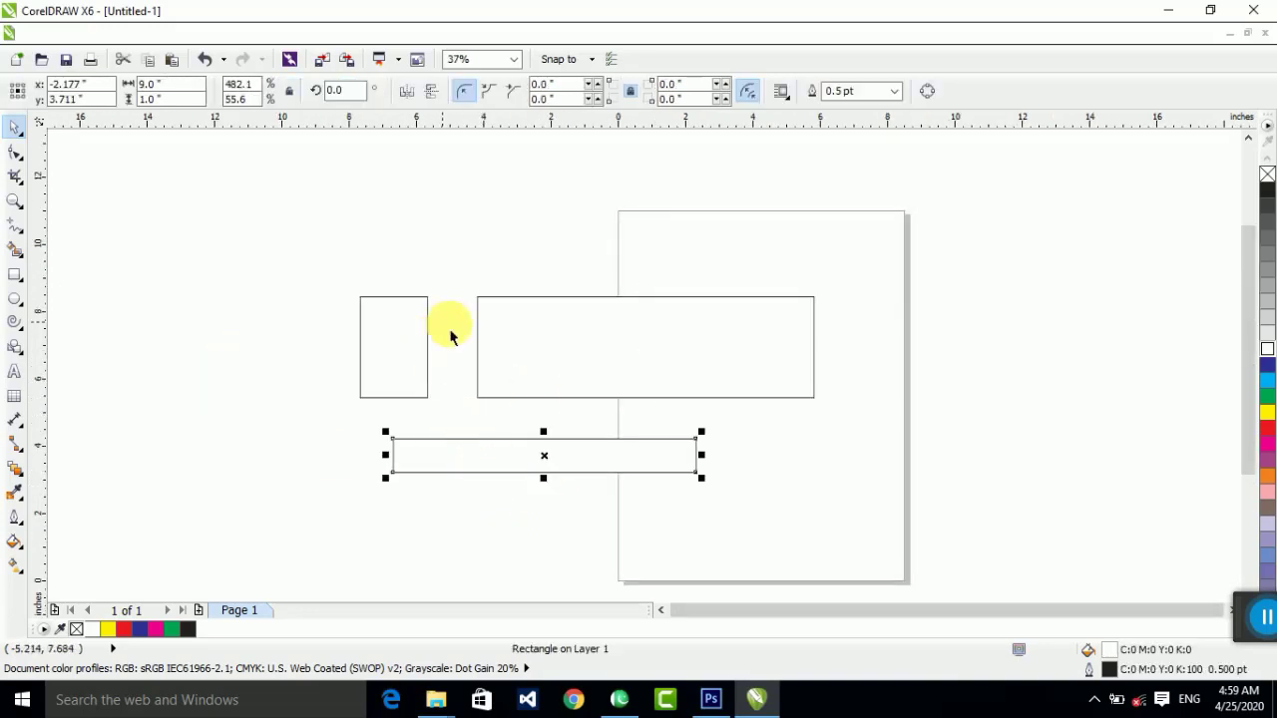
# - Duplicate the 2 by 3 inch rectangle and place the copy directly to its left
pyautogui.click(479, 359)
pyautogui.scroll(1, 502, 366)
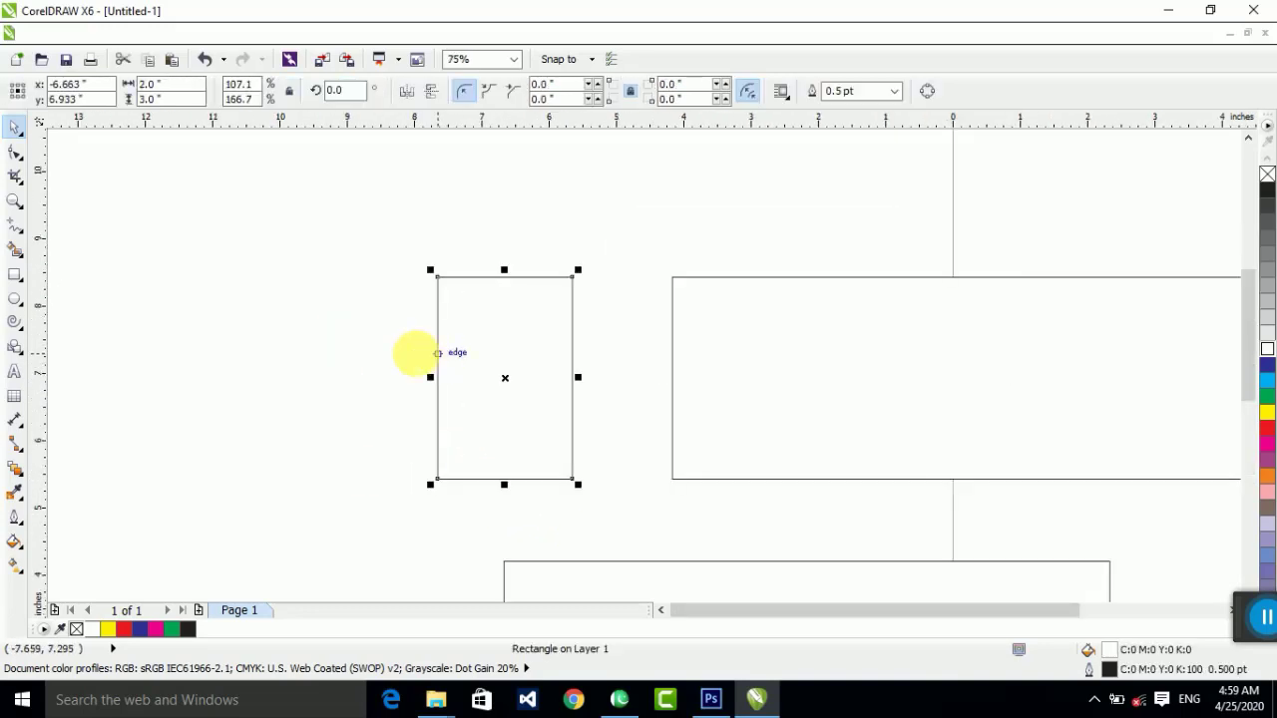
pyautogui.hotkey('shift', 'F2')
pyautogui.click(287, 344)
pyautogui.moveTo(655, 342); pyautogui.dragTo(348, 354)
# - Resize the copied rectangle to 1.9 inches wide and 2.9 inches high
pyautogui.doubleClick(171, 84)
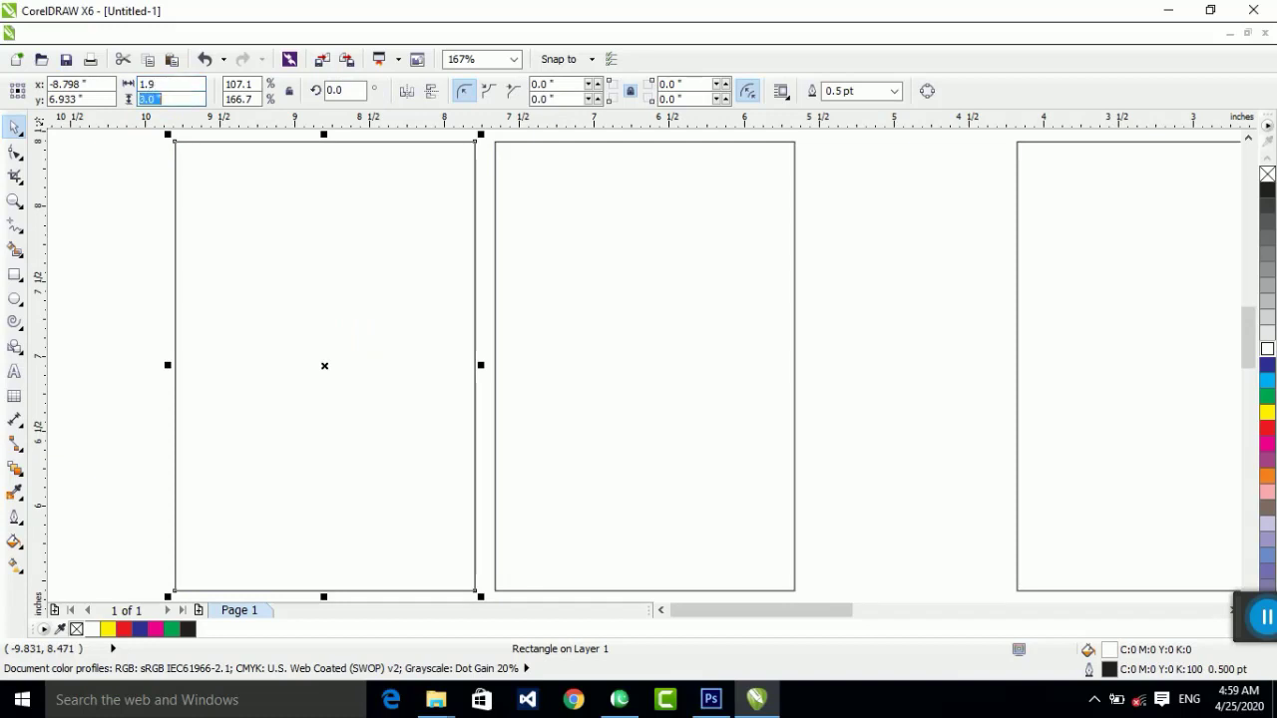
pyautogui.write('2.9')
pyautogui.press('Return')
# - Centre the 1.9 by 2.9 inch rectangle inside the 2 by 3 inch rectangle and check the resulting even margin
pyautogui.keyDown('shift'); pyautogui.click(598, 265); pyautogui.keyUp('shift')
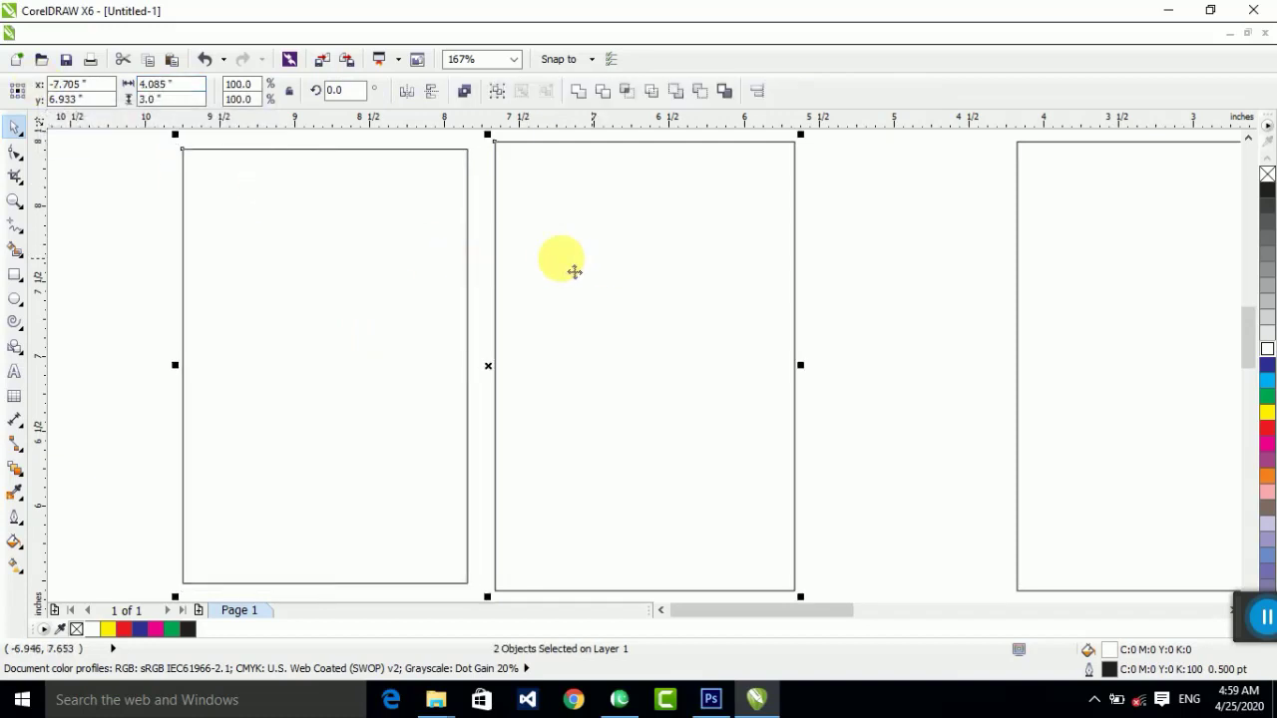
pyautogui.press('c')
pyautogui.click(408, 271)
pyautogui.press('F3')
pyautogui.moveTo(433, 168); pyautogui.dragTo(730, 465)
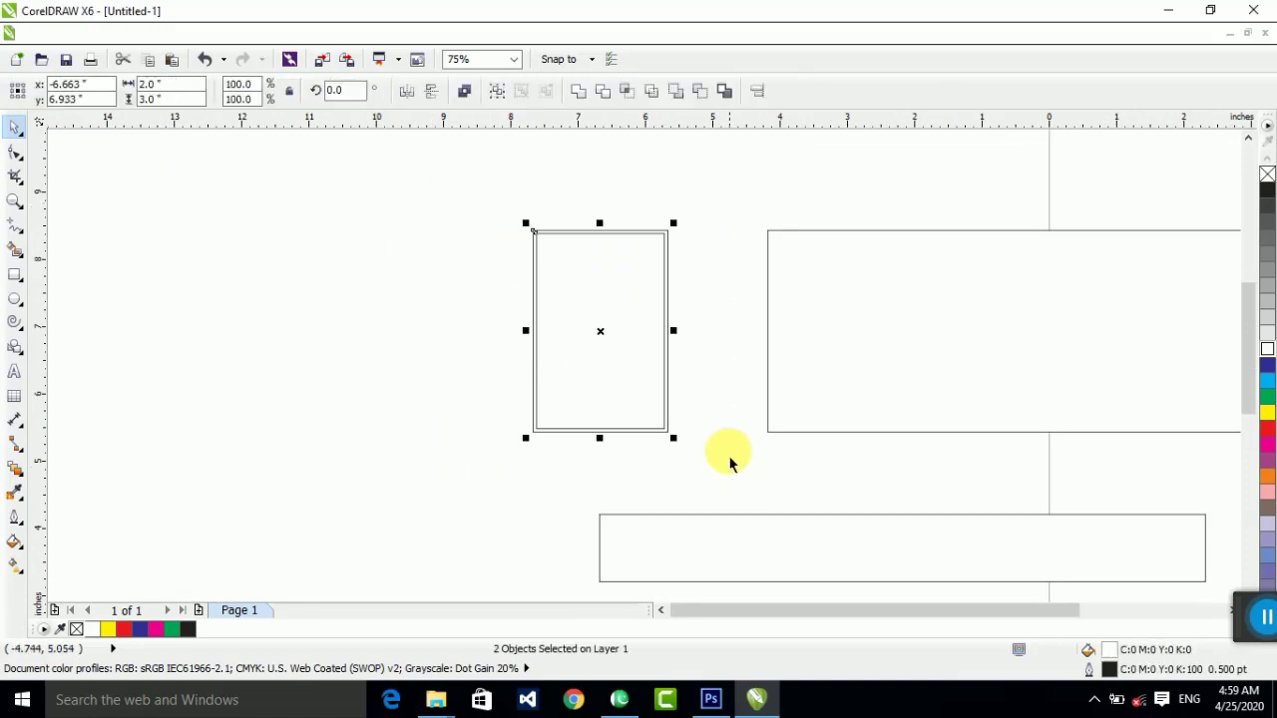
pyautogui.hotkey('shift', 'F2')
pyautogui.click(776, 327)
pyautogui.click(321, 297)
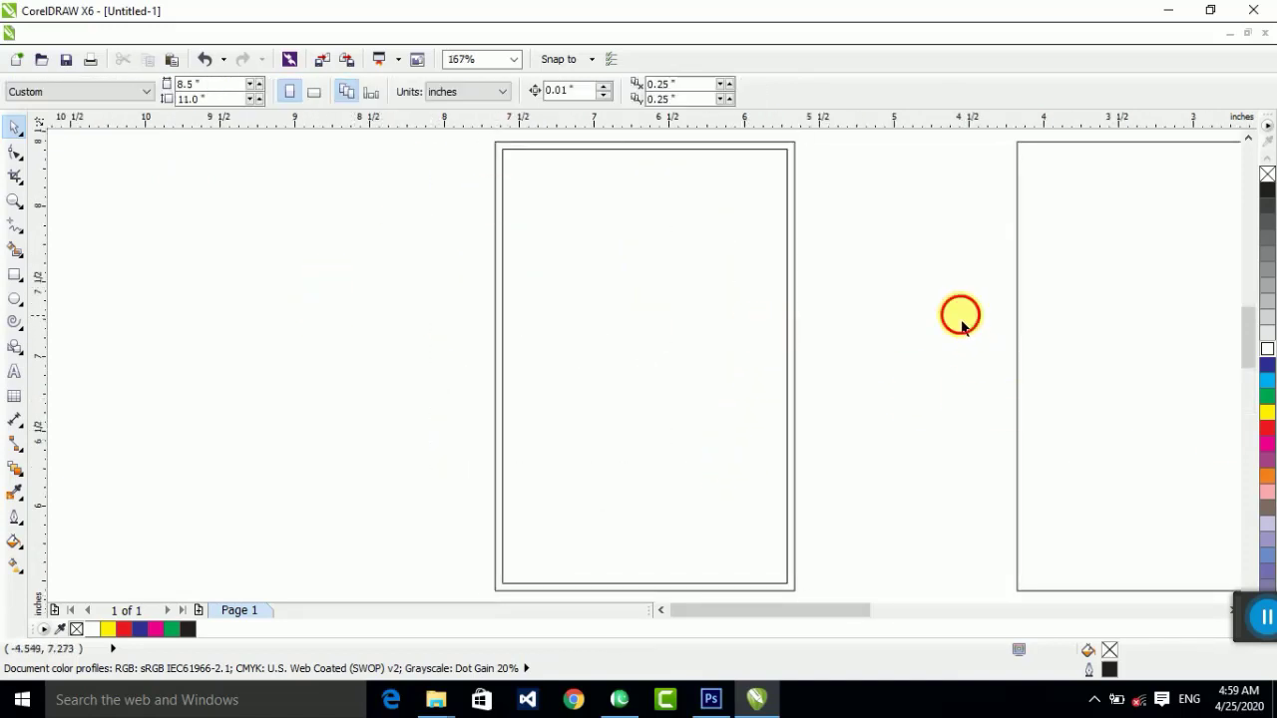
# - Fill the outer 2 by 3 inch rectangle with dark blue to form a border around the inner one
pyautogui.click(786, 147)
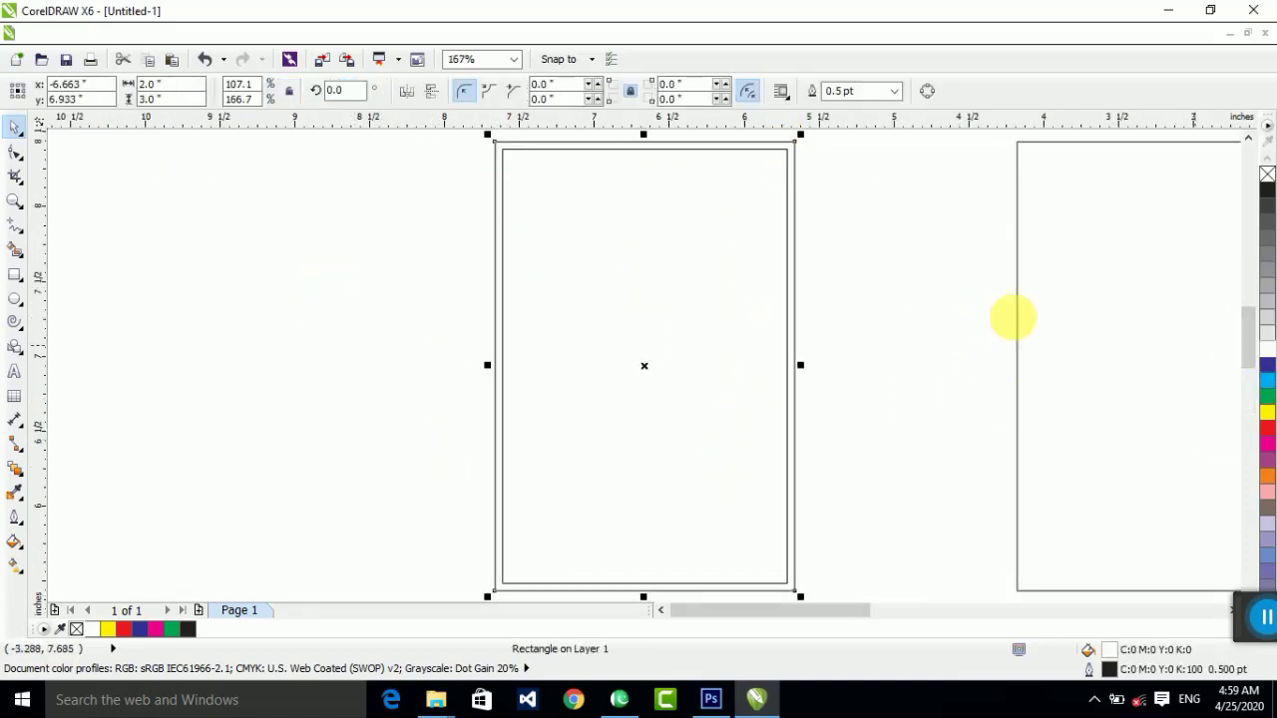
pyautogui.click(687, 317)
pyautogui.click(794, 279)
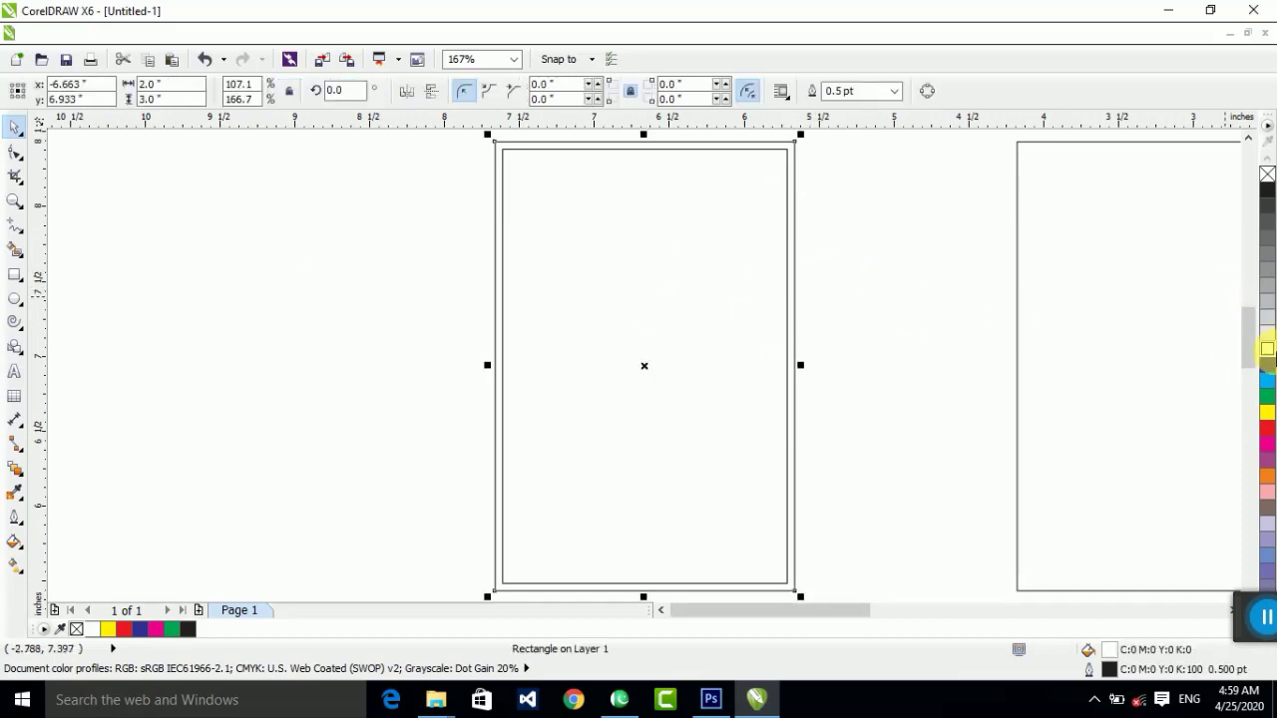
pyautogui.click(1268, 364)
pyautogui.click(685, 313)
pyautogui.click(793, 329)
pyautogui.click(849, 323)
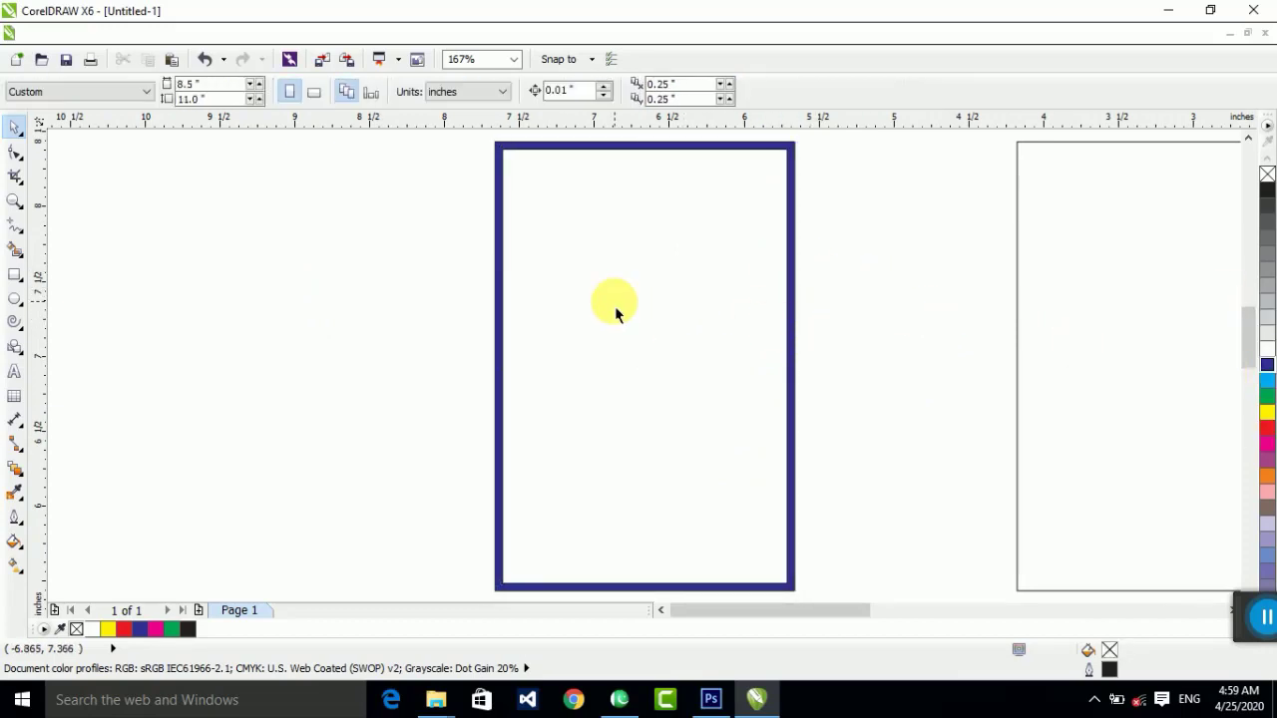
# - Remove the fill from the inner 1.9 by 2.9 inch rectangle and check the margin around it
pyautogui.moveTo(643, 308); pyautogui.dragTo(715, 309)
pyautogui.hotkey('ctrl', 'z')
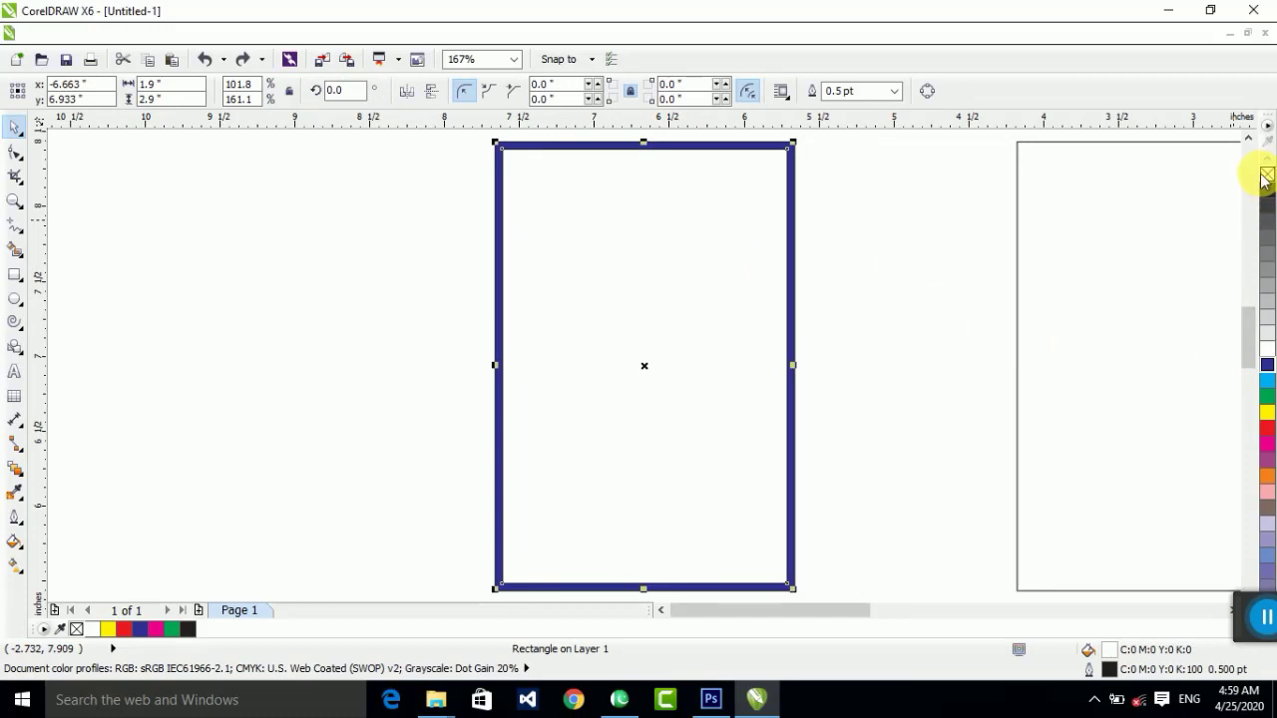
pyautogui.click(1267, 174)
pyautogui.click(807, 285)
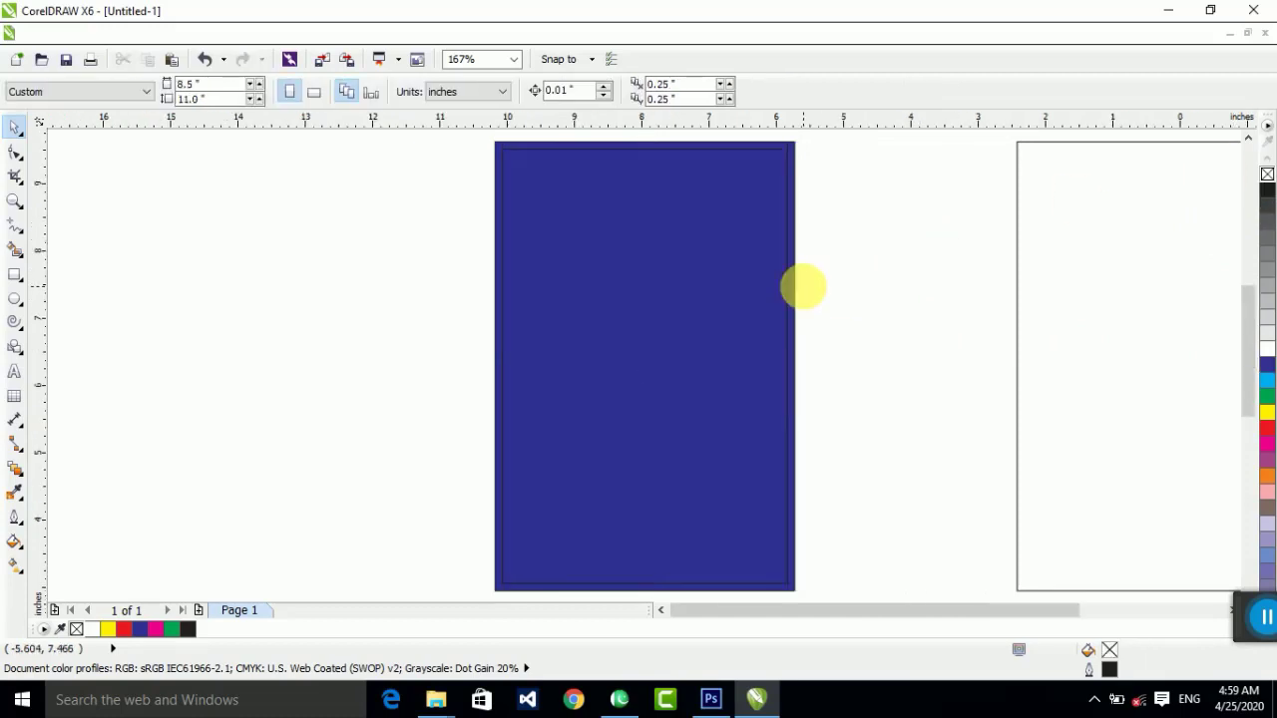
pyautogui.scroll(-3, 807, 285)
pyautogui.moveTo(549, 191); pyautogui.dragTo(925, 469)
pyautogui.hotkey('shift', 'F2')
pyautogui.click(838, 362)
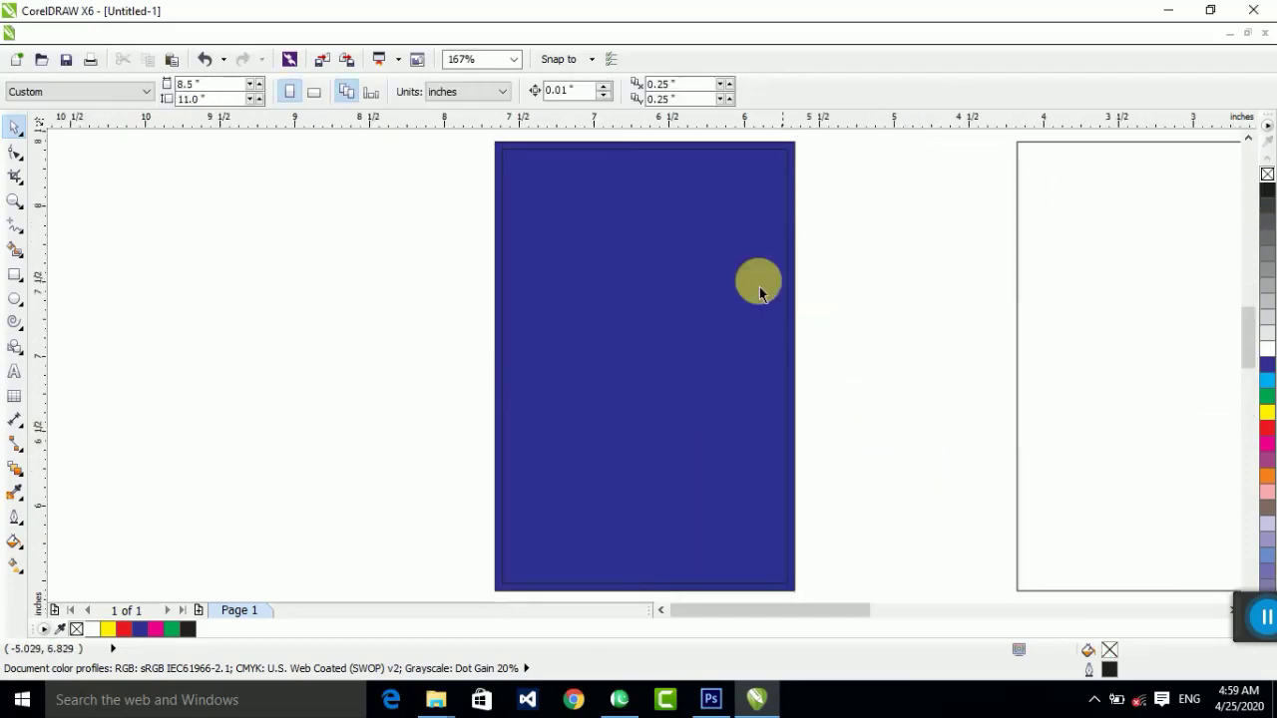
pyautogui.scroll(3, 529, 156)
pyautogui.scroll(-2, 494, 256)
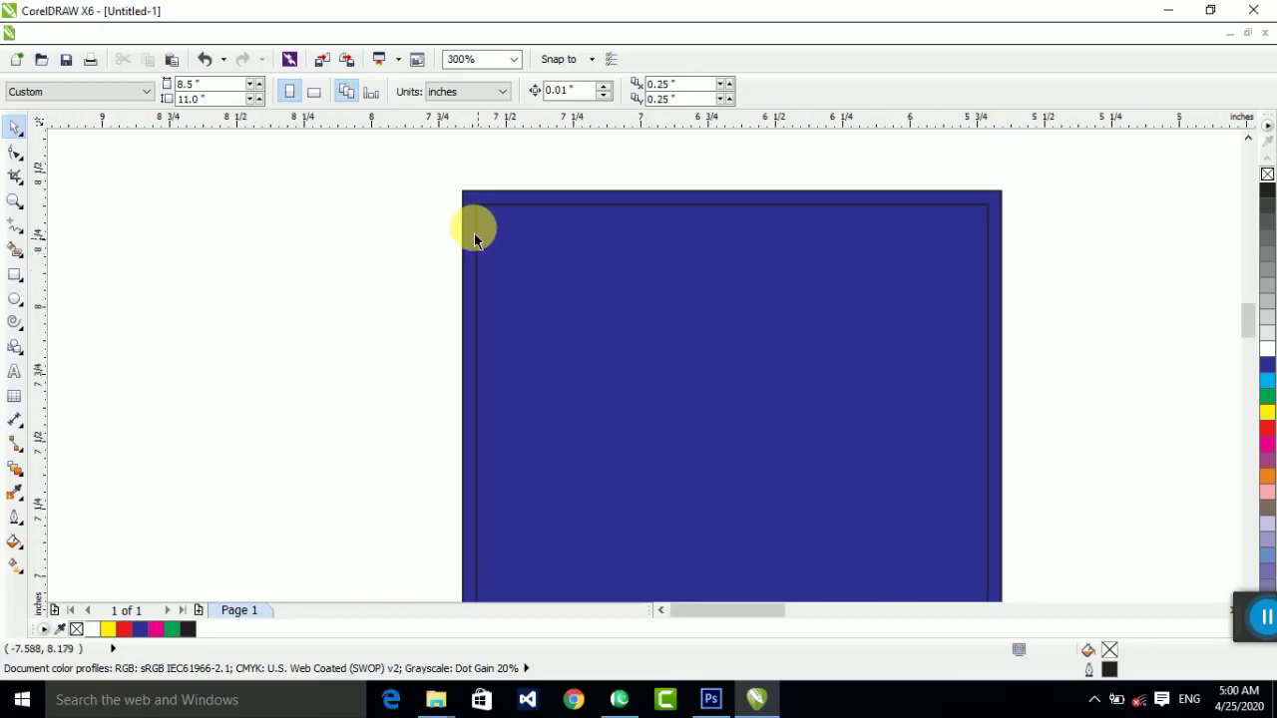
pyautogui.scroll(-2, 470, 232)
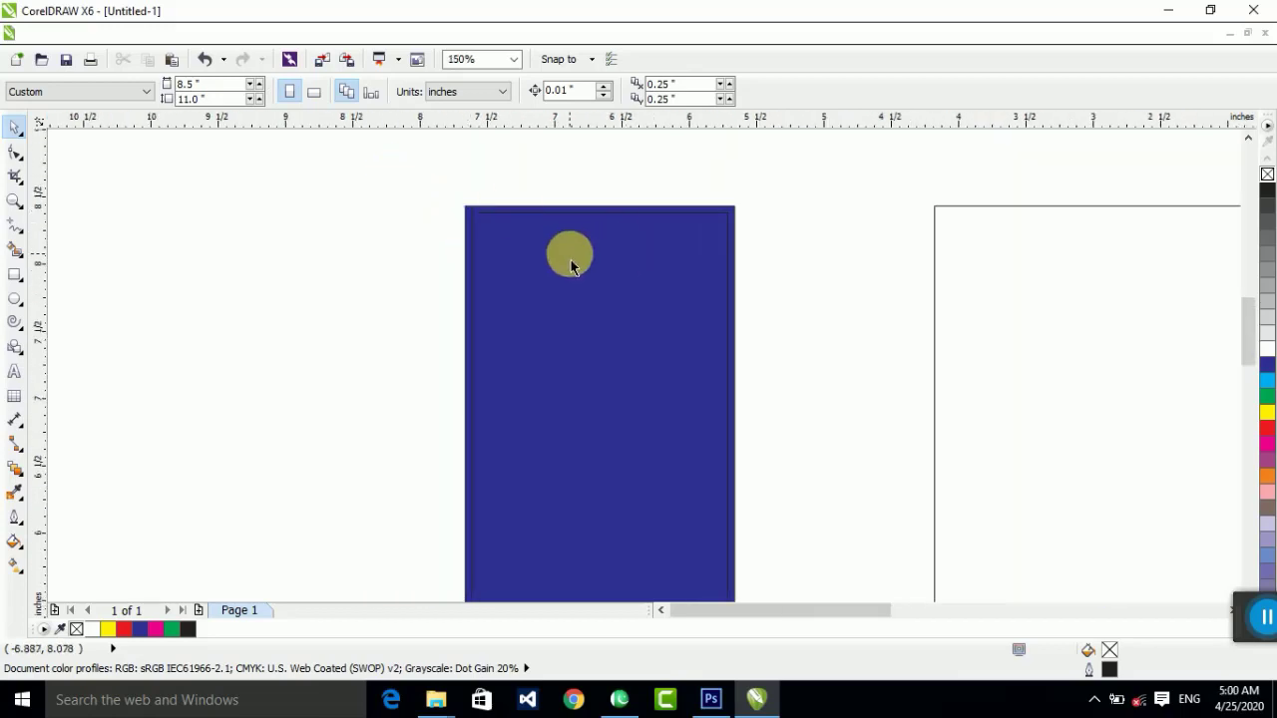
# - Draw six small freehand rectangles, about 0.3 to 0.6 inch wide, to the left of the blue rectangle
pyautogui.click(10, 277)
pyautogui.moveTo(311, 235); pyautogui.dragTo(394, 314)
pyautogui.moveTo(370, 344); pyautogui.dragTo(406, 390)
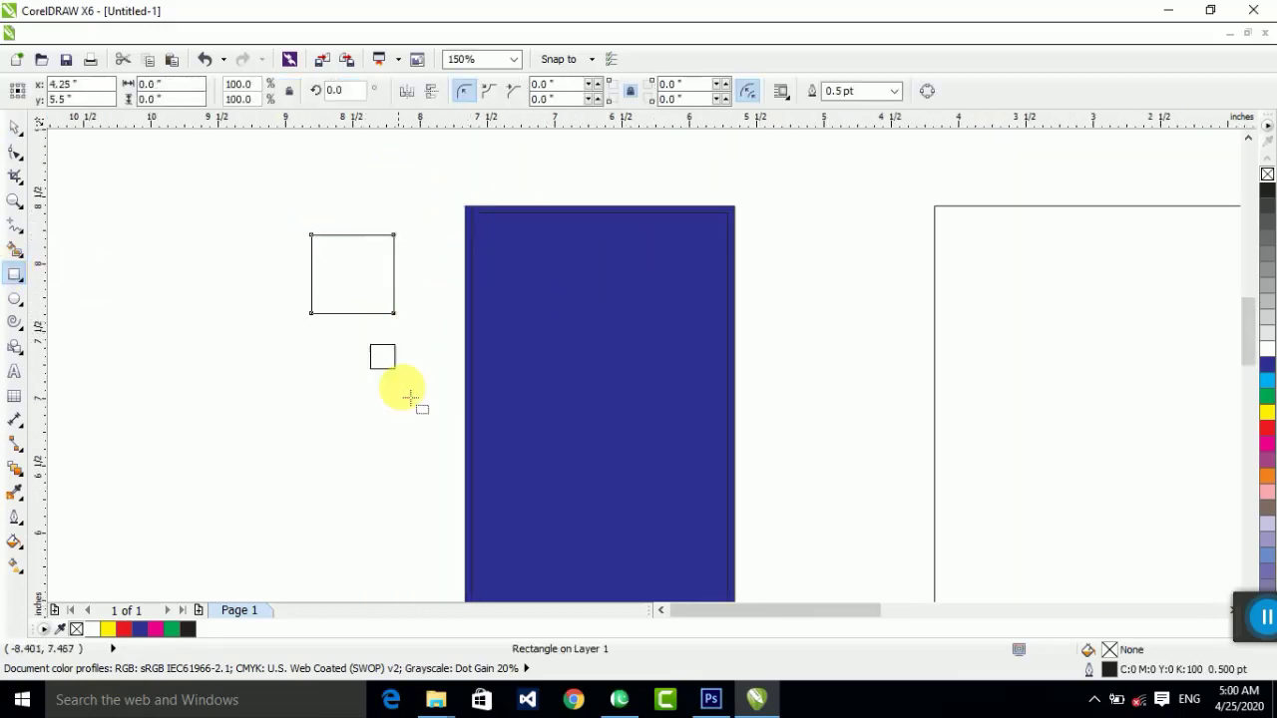
pyautogui.moveTo(308, 389); pyautogui.dragTo(377, 459)
pyautogui.moveTo(273, 389); pyautogui.dragTo(368, 479)
pyautogui.moveTo(203, 409); pyautogui.dragTo(271, 476)
pyautogui.moveTo(135, 406); pyautogui.dragTo(203, 476)
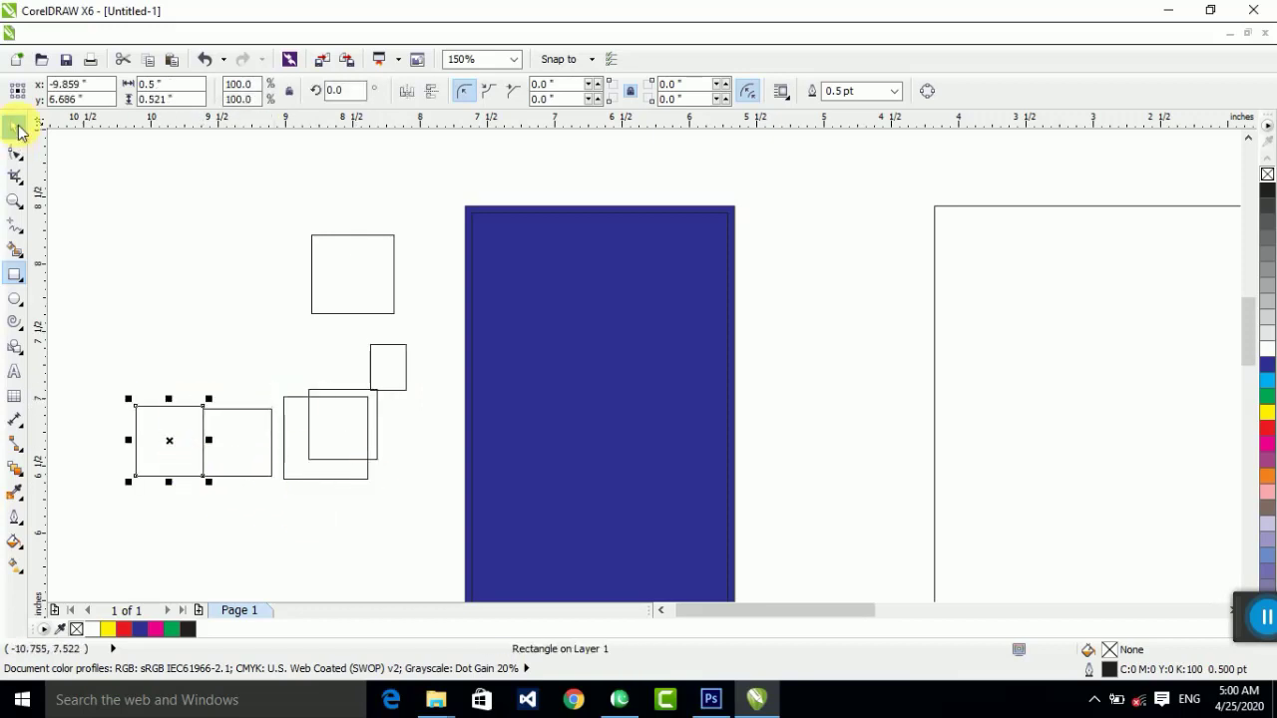
# - Move the six small rectangles into the blue rectangle, keeping them inside its inner margin line
pyautogui.click(16, 128)
pyautogui.moveTo(339, 244); pyautogui.dragTo(537, 251)
pyautogui.moveTo(387, 390); pyautogui.dragTo(527, 442)
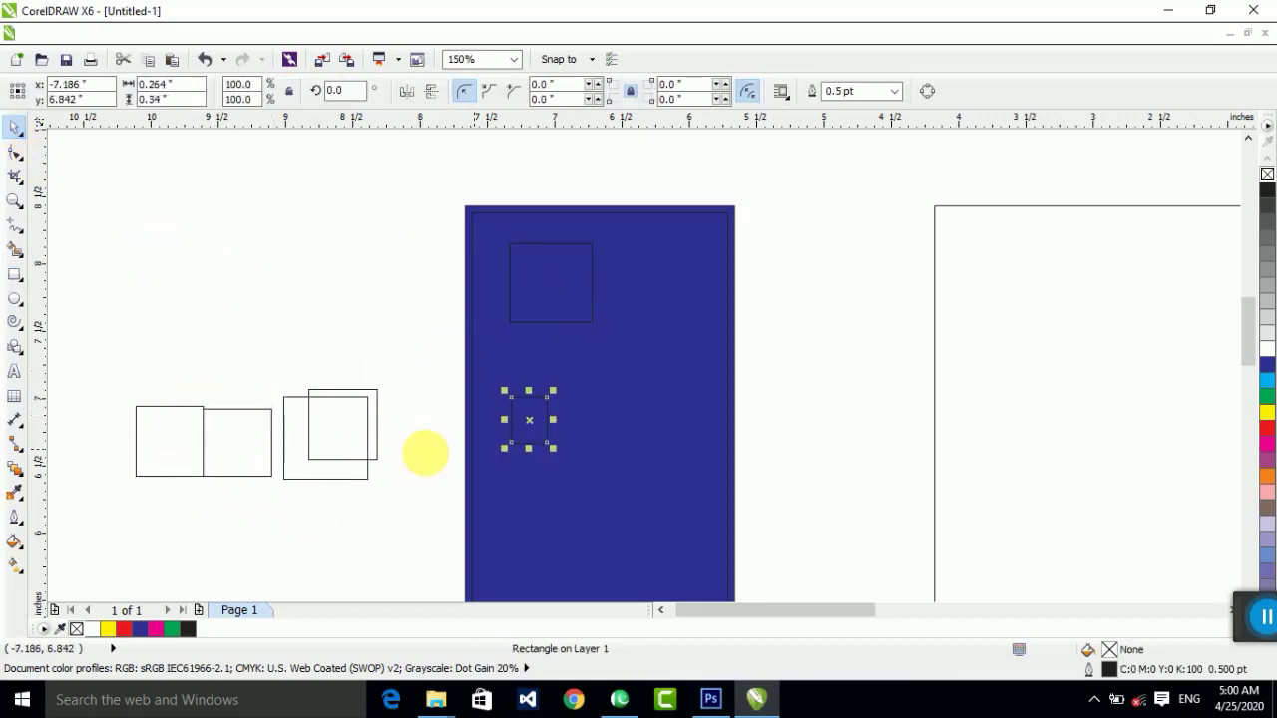
pyautogui.moveTo(359, 444); pyautogui.dragTo(600, 503)
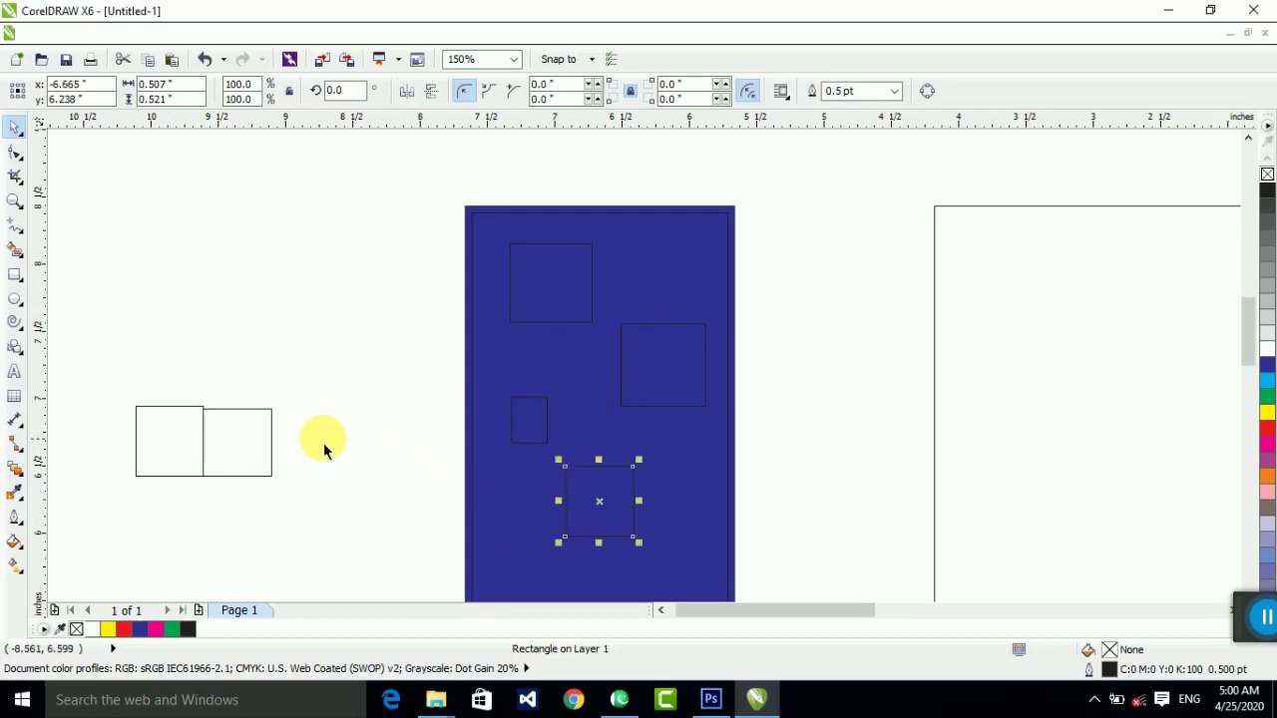
pyautogui.moveTo(245, 431); pyautogui.dragTo(663, 268)
pyautogui.moveTo(160, 451); pyautogui.dragTo(671, 503)
pyautogui.scroll(-1, 512, 287)
pyautogui.click(671, 399)
pyautogui.scroll(1, 530, 372)
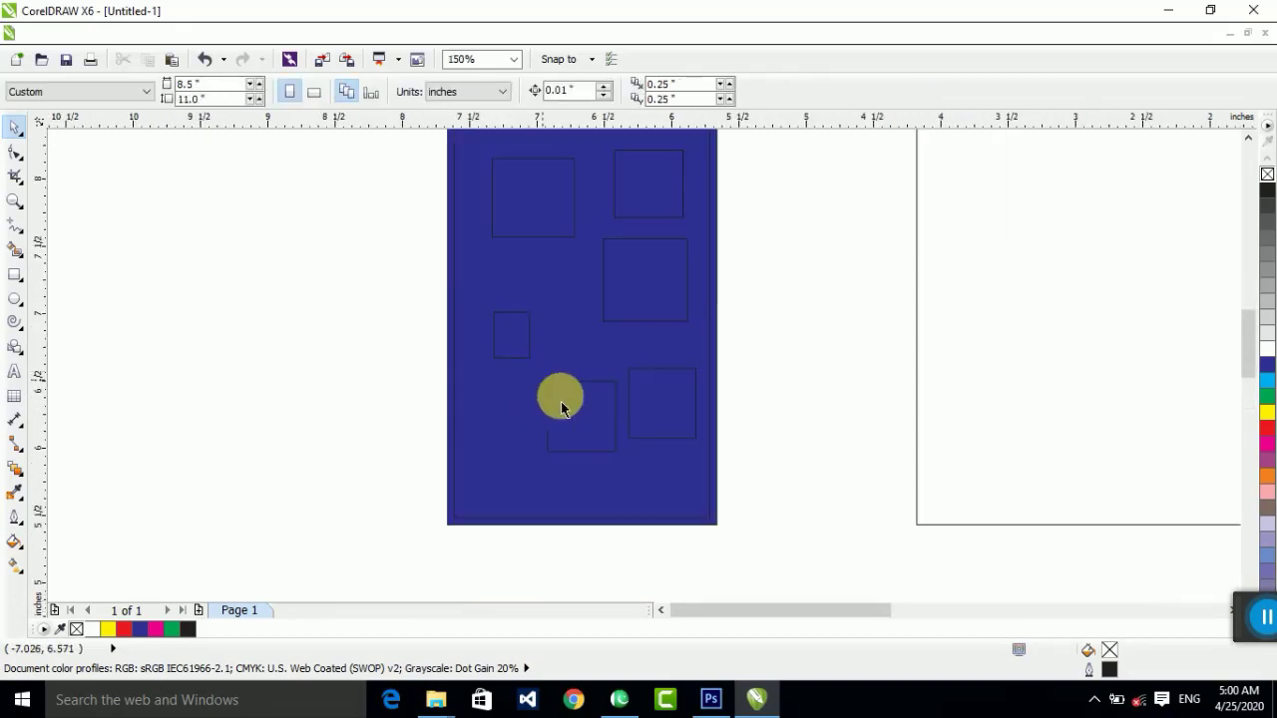
# - Move the small rectangle at the lower middle of the blue design left so it crosses the margin line and outer edge
pyautogui.scroll(-2, 560, 408)
pyautogui.moveTo(445, 208)
pyautogui.mouseDown()
pyautogui.moveTo(735, 506)
pyautogui.moveTo(738, 544)
pyautogui.mouseUp()
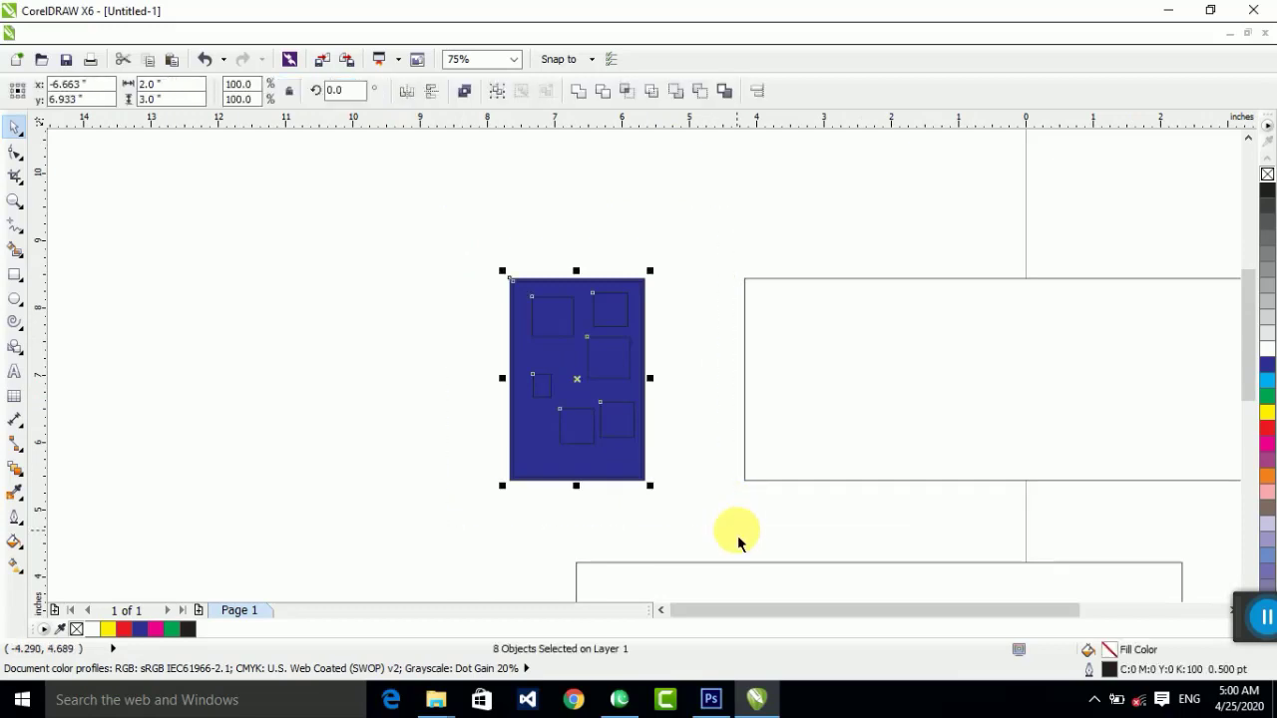
pyautogui.hotkey('shift', 'F2')
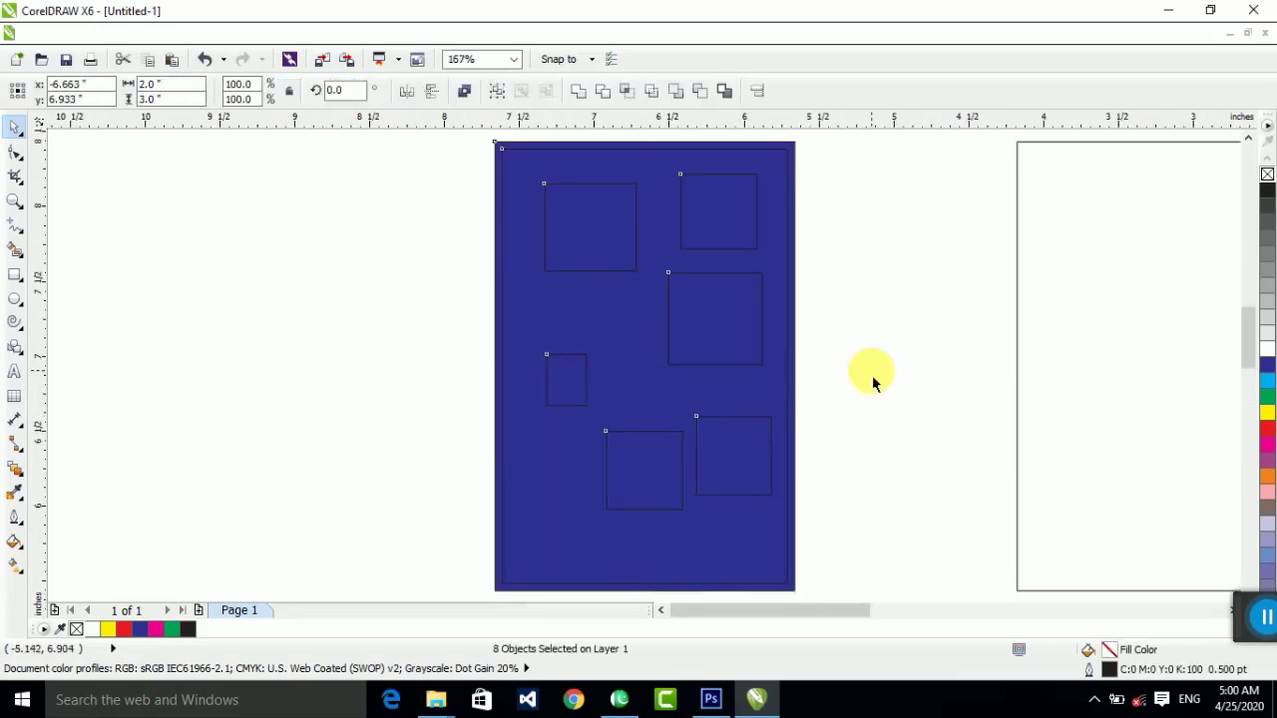
pyautogui.click(871, 384)
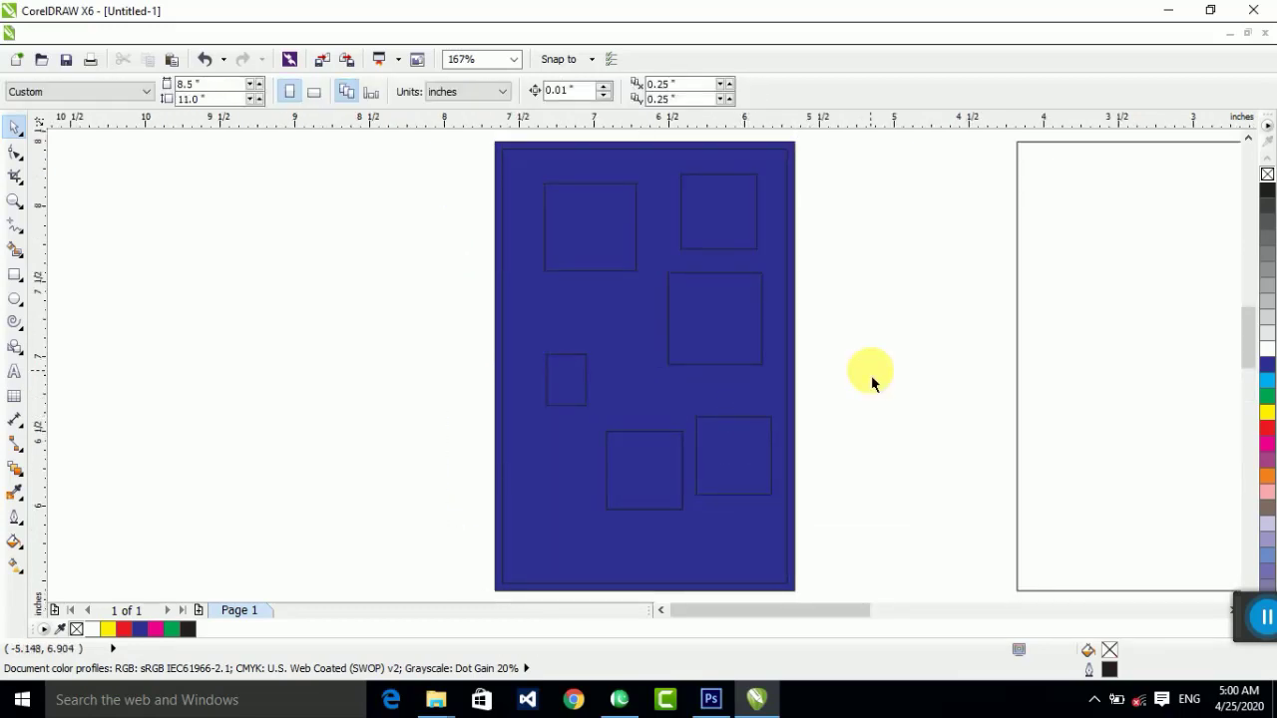
pyautogui.moveTo(631, 473); pyautogui.dragTo(495, 475)
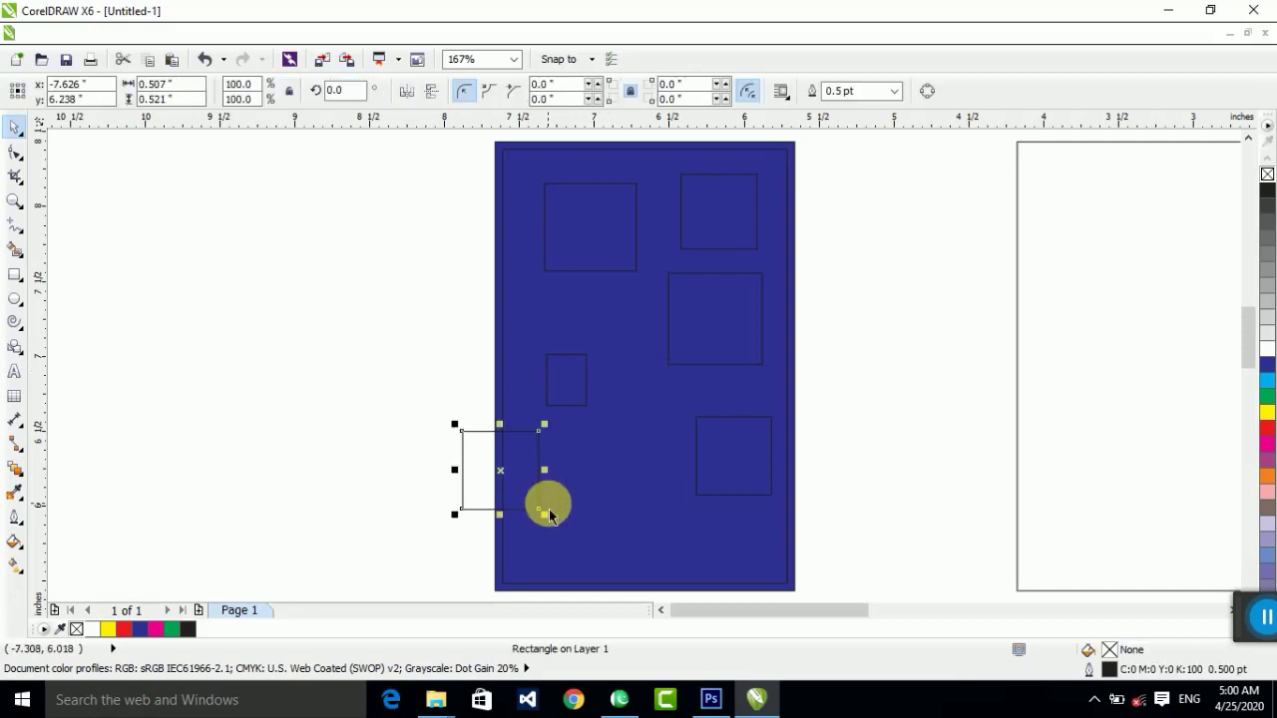
pyautogui.moveTo(549, 513); pyautogui.dragTo(564, 505)
pyautogui.click(479, 456)
pyautogui.press('F3')
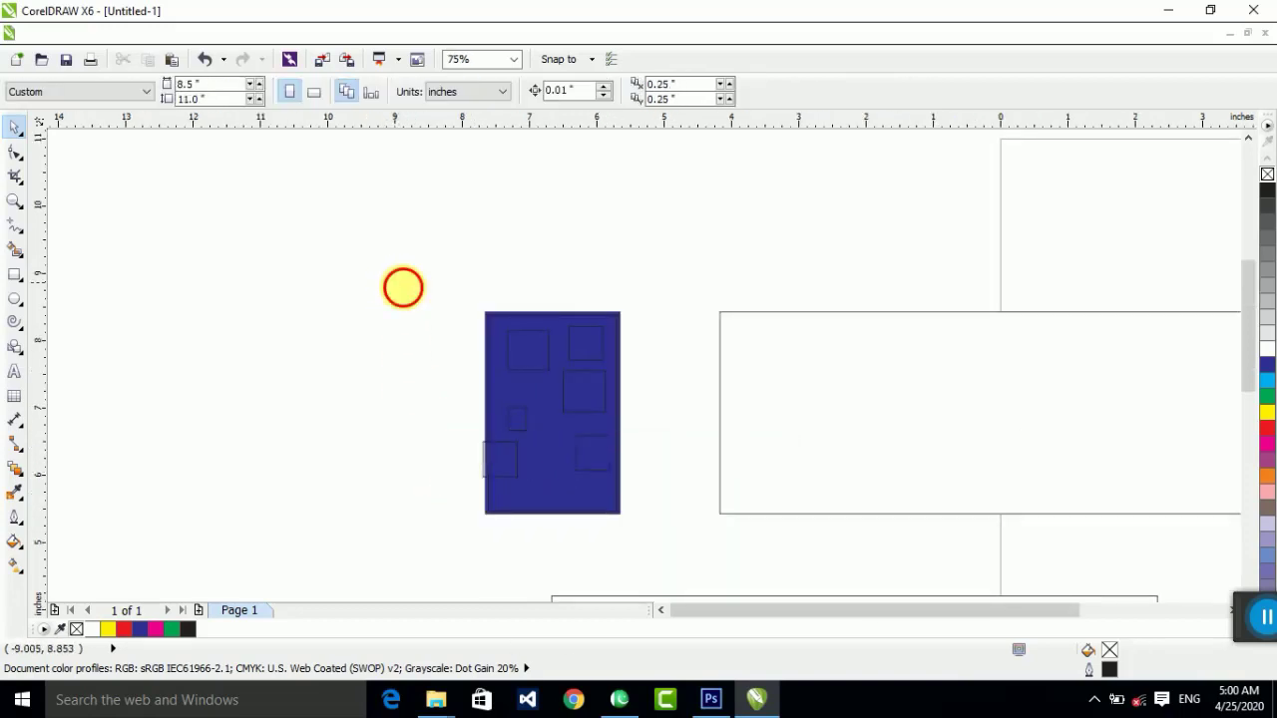
pyautogui.moveTo(402, 285); pyautogui.dragTo(713, 566)
pyautogui.hotkey('shift', 'F2')
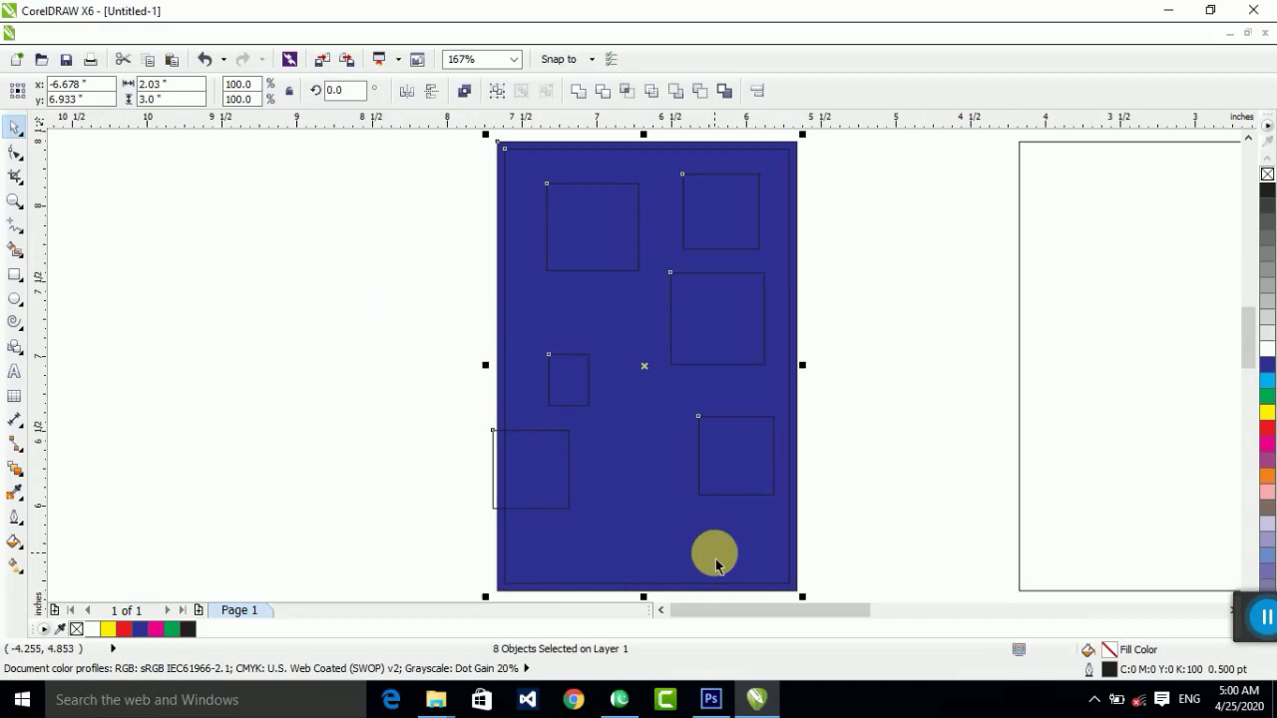
pyautogui.click(961, 389)
# - Move the overhanging small rectangle back inside the margin line and check the whole blue design
pyautogui.moveTo(551, 459); pyautogui.dragTo(589, 465)
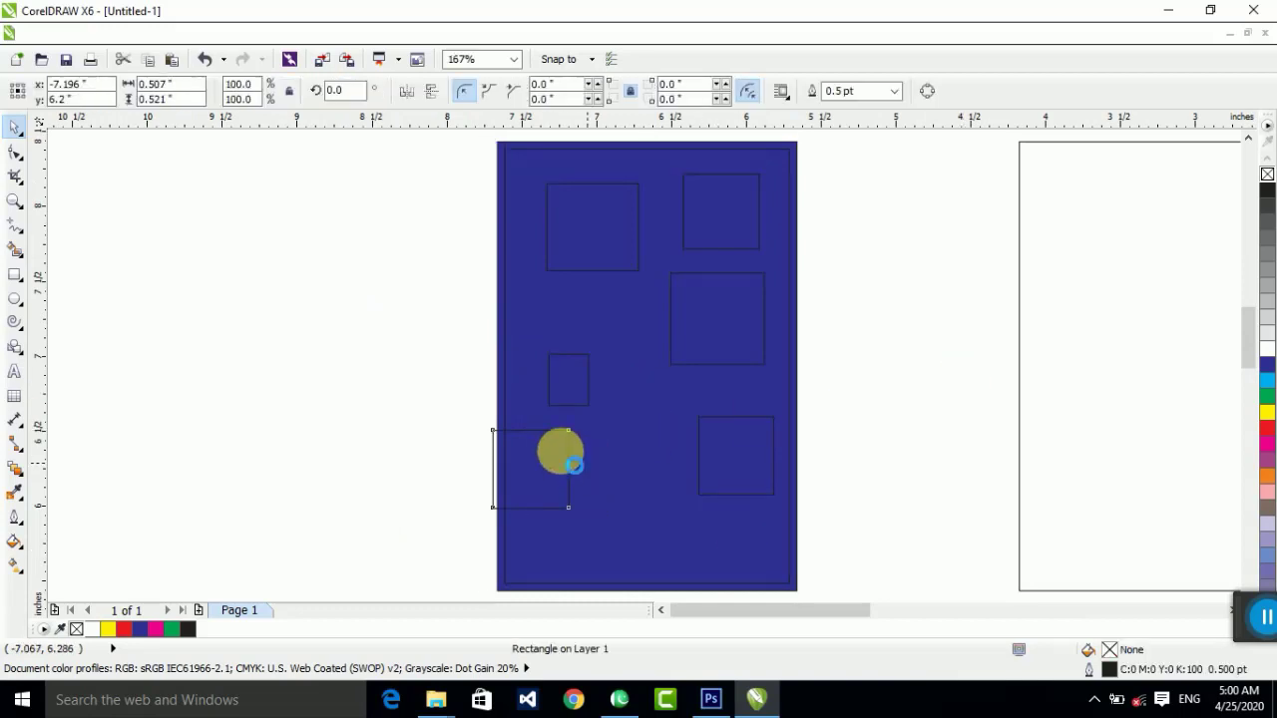
pyautogui.click(441, 407)
pyautogui.scroll(-2, 484, 391)
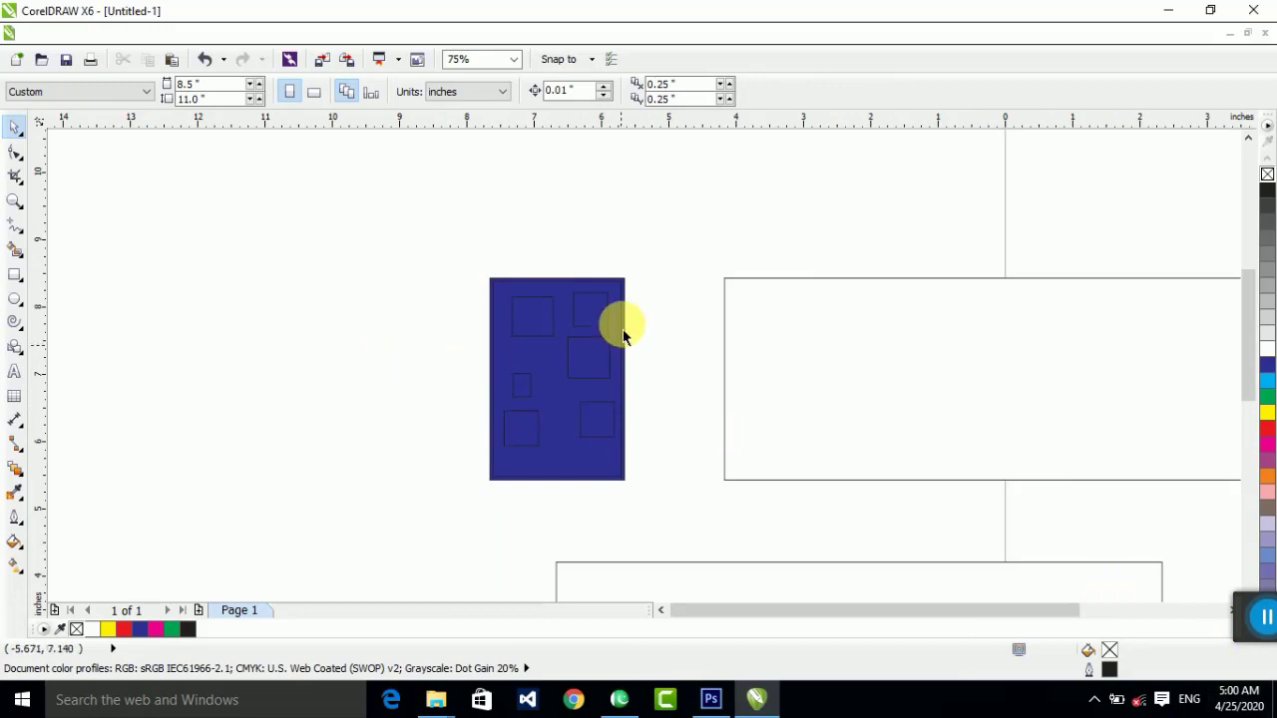
pyautogui.moveTo(687, 217); pyautogui.dragTo(385, 496)
pyautogui.hotkey('shift', 'F2')
pyautogui.click(370, 413)
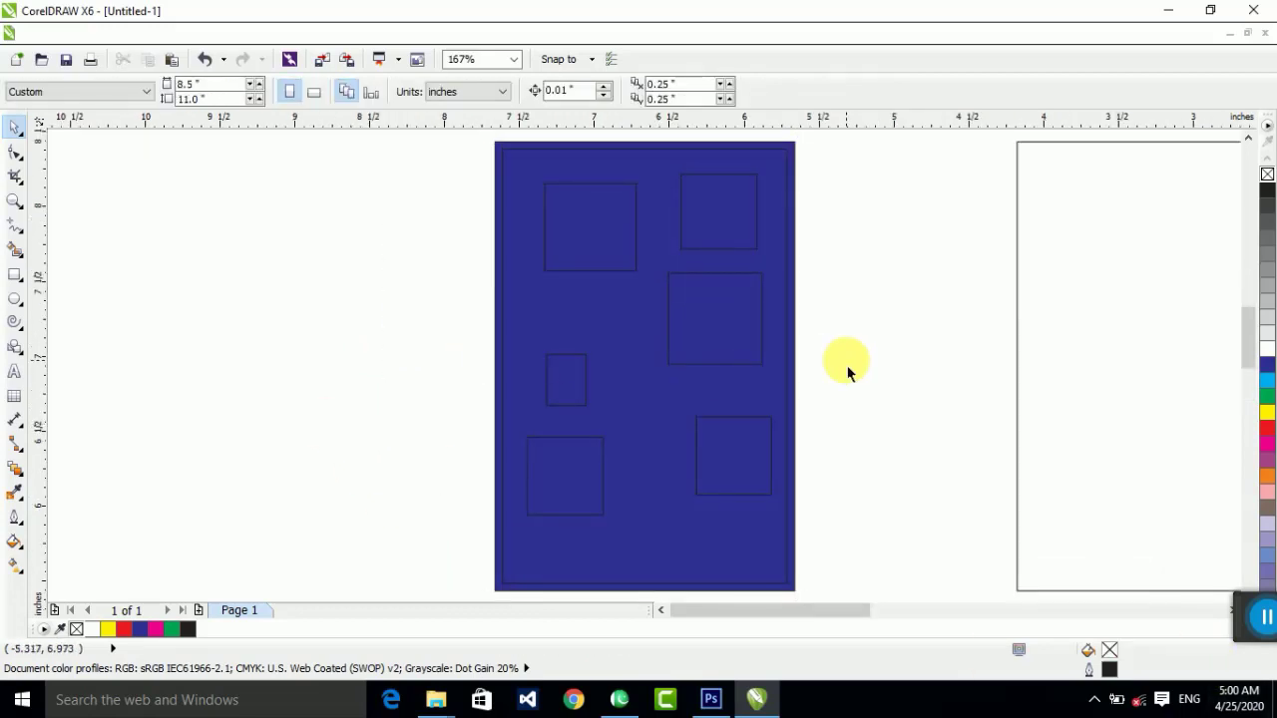
# - Delete the six small rectangles inside the blue rectangle
pyautogui.scroll(-2, 793, 385)
pyautogui.moveTo(838, 225); pyautogui.dragTo(481, 470)
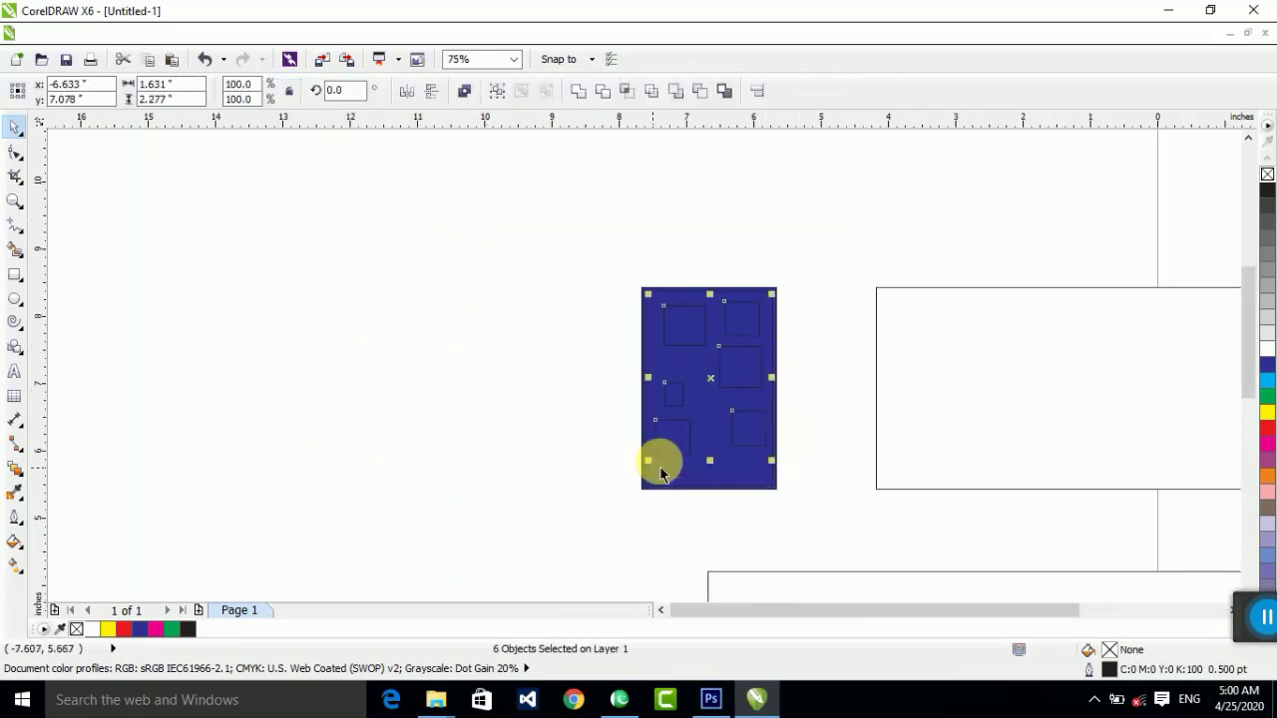
pyautogui.click(528, 390)
pyautogui.scroll(-1, 528, 390)
# - Duplicate the 10 by 3 inch rectangle and place the copy directly above it
pyautogui.click(850, 404)
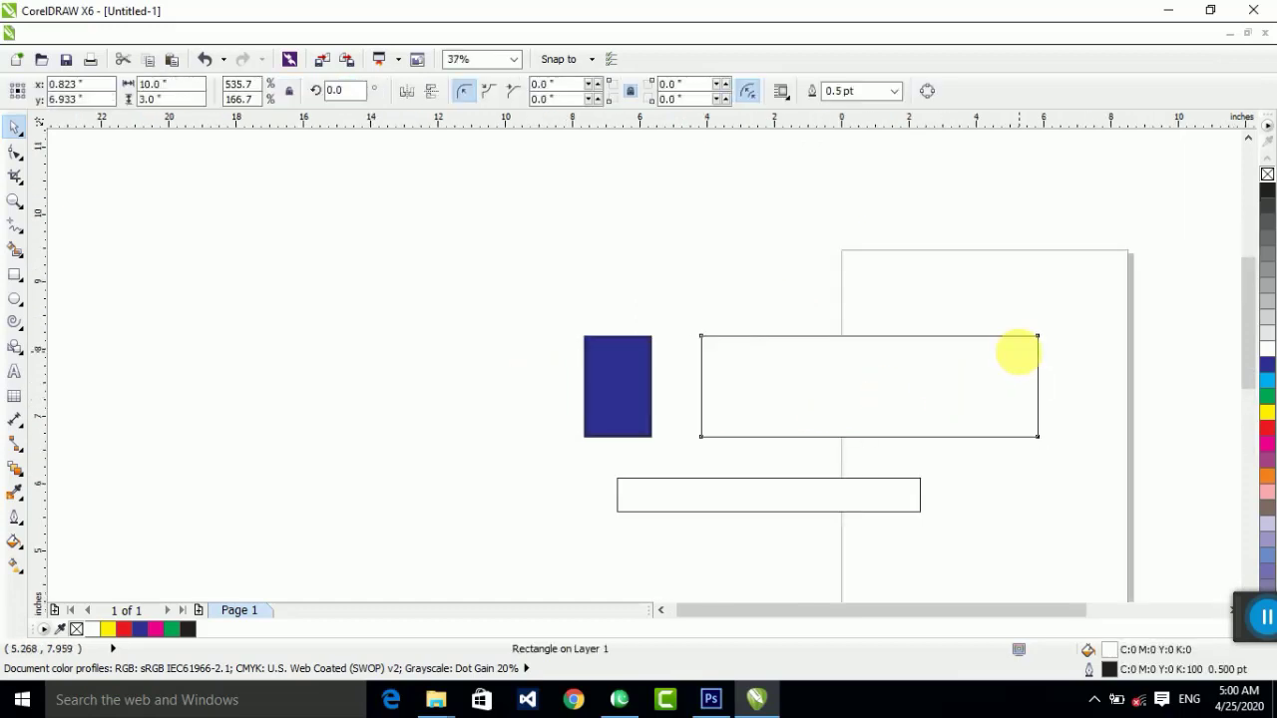
pyautogui.scroll(1, 1021, 355)
pyautogui.scroll(-1, 860, 424)
pyautogui.moveTo(874, 420); pyautogui.dragTo(874, 313)
pyautogui.click(1021, 313)
pyautogui.click(851, 329)
pyautogui.keyDown('shift'); pyautogui.click(862, 416); pyautogui.keyUp('shift')
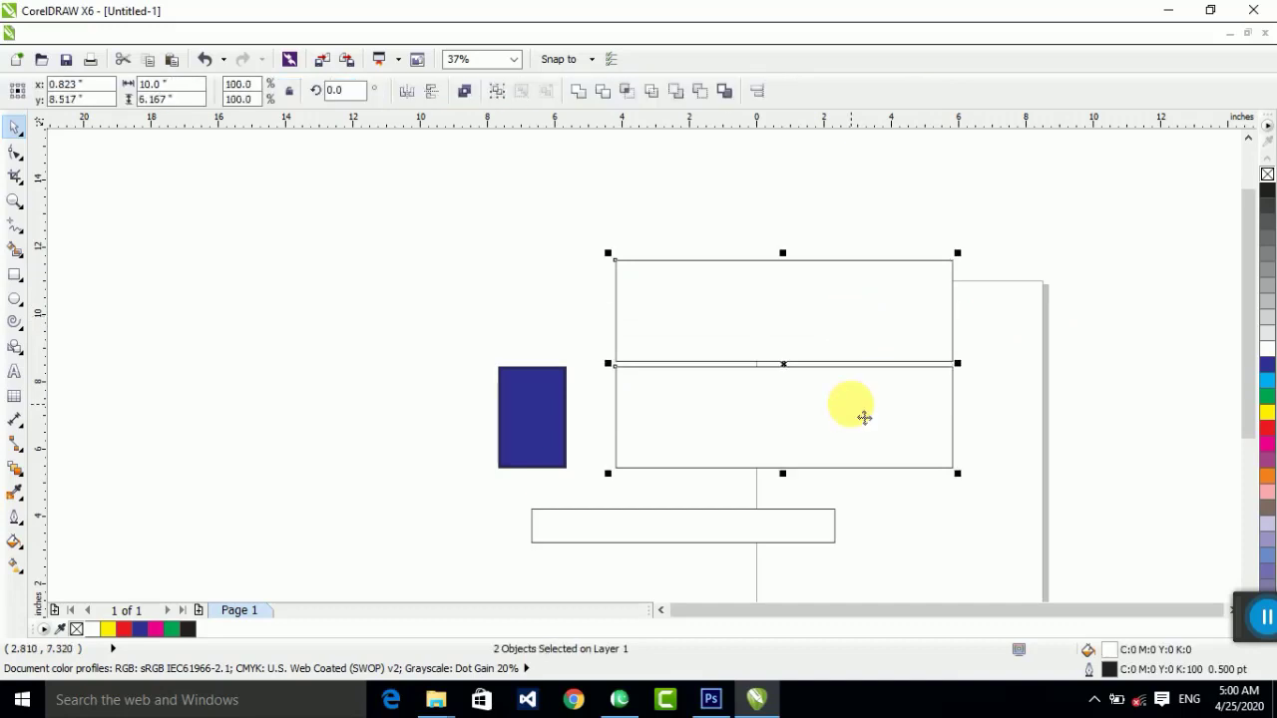
pyautogui.hotkey('shift', 'F2')
# - Resize the upper copy to 9.9 inches wide and 2.9 inches high
pyautogui.click(881, 306)
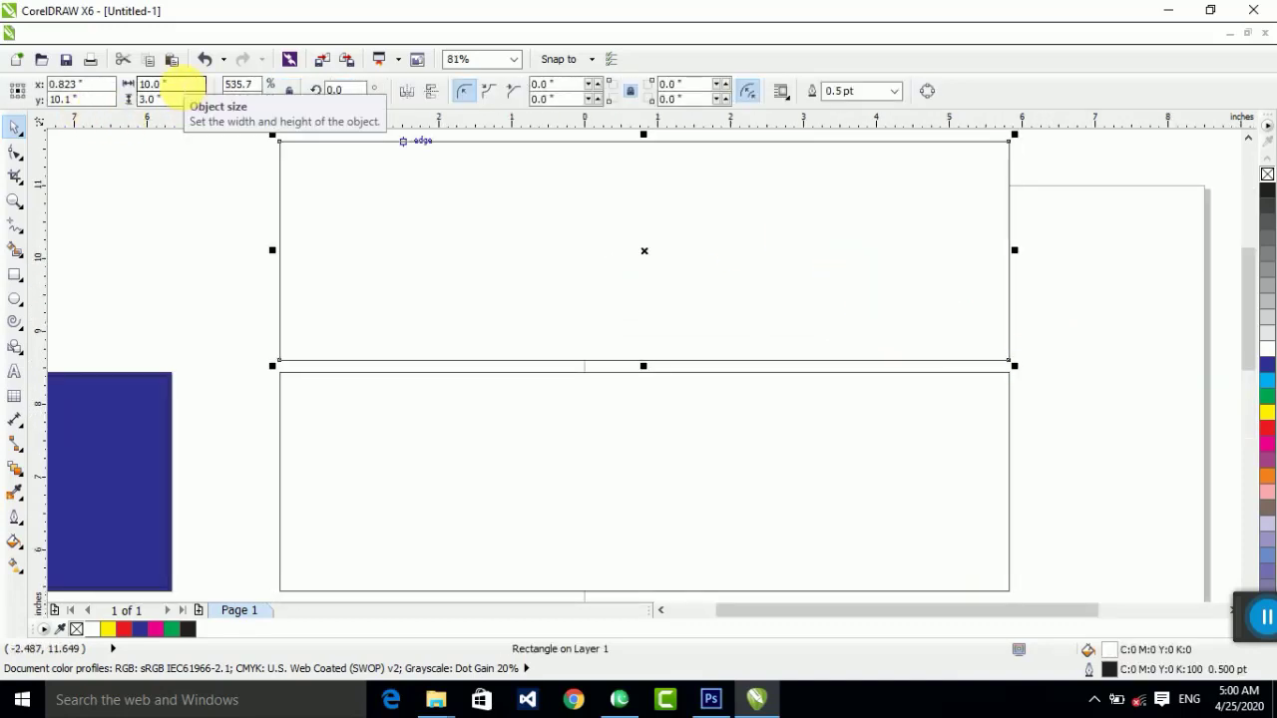
pyautogui.click(169, 84)
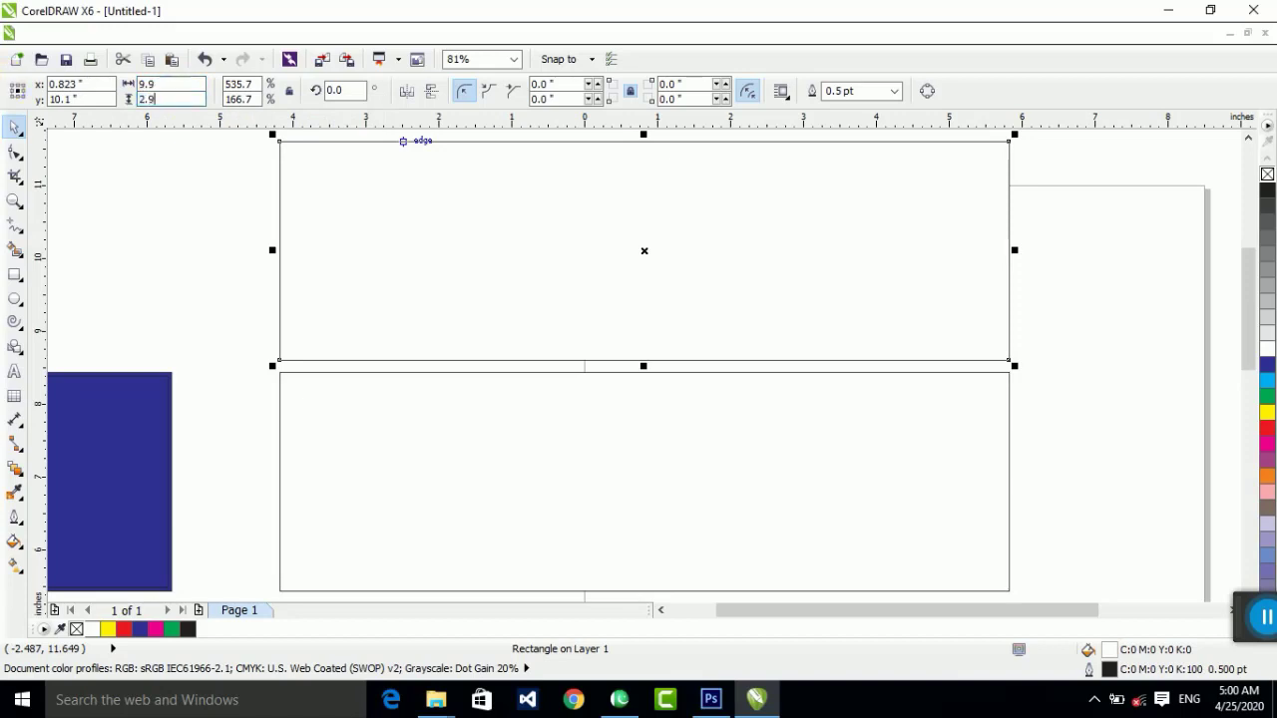
pyautogui.press('Return')
# - Centre the 9.9 by 2.9 inch rectangle inside the 10 by 3 inch rectangle
pyautogui.keyDown('shift'); pyautogui.click(450, 488); pyautogui.keyUp('shift')
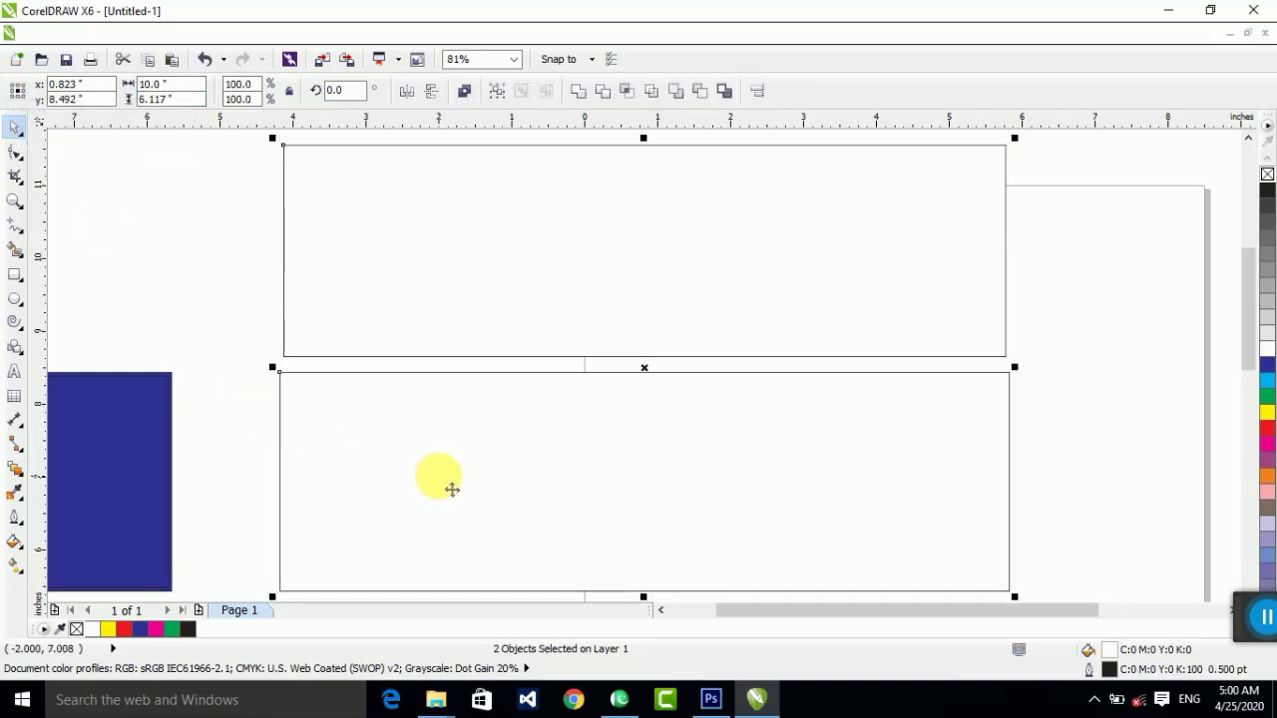
pyautogui.press('e')
pyautogui.click(535, 327)
pyautogui.scroll(-2, 535, 327)
pyautogui.moveTo(356, 250); pyautogui.dragTo(904, 501)
pyautogui.hotkey('shift', 'F2')
# - Resize the inner rectangle to 9.8 inches wide and 2.8 inches high and check the margin around it
pyautogui.click(171, 157)
pyautogui.click(175, 259)
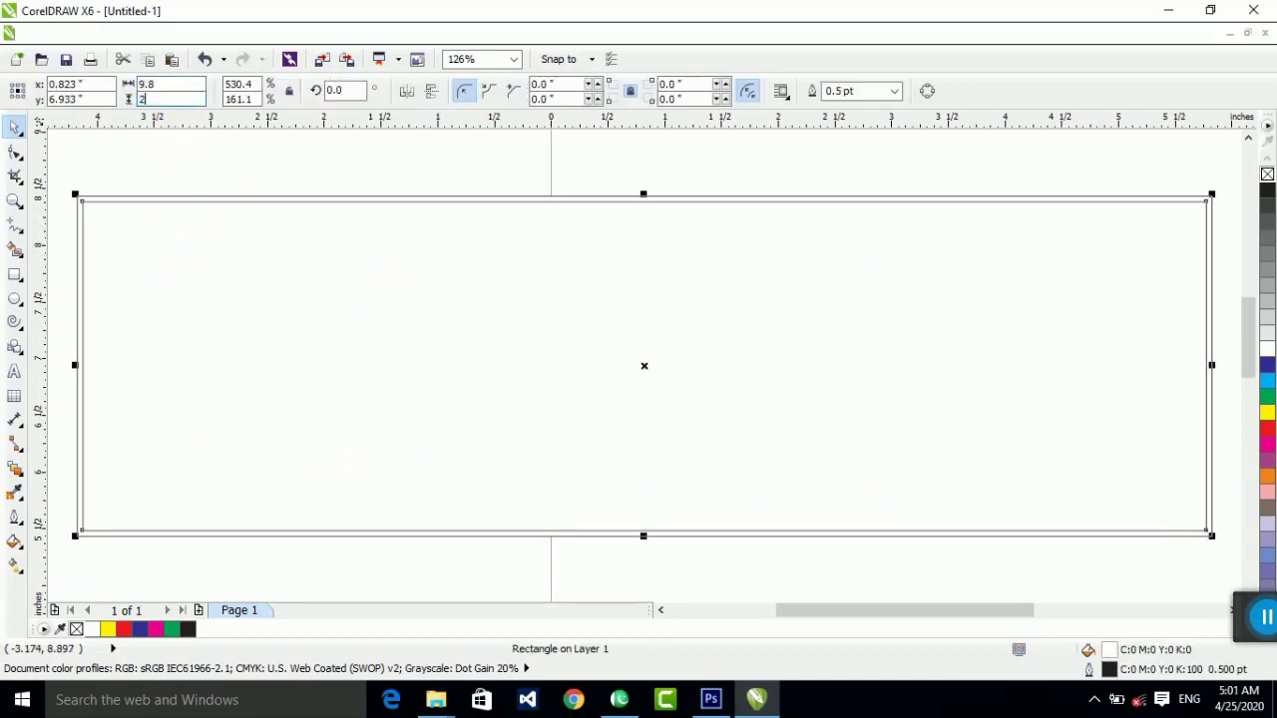
pyautogui.write('2.8')
pyautogui.press('Return')
pyautogui.press('F3')
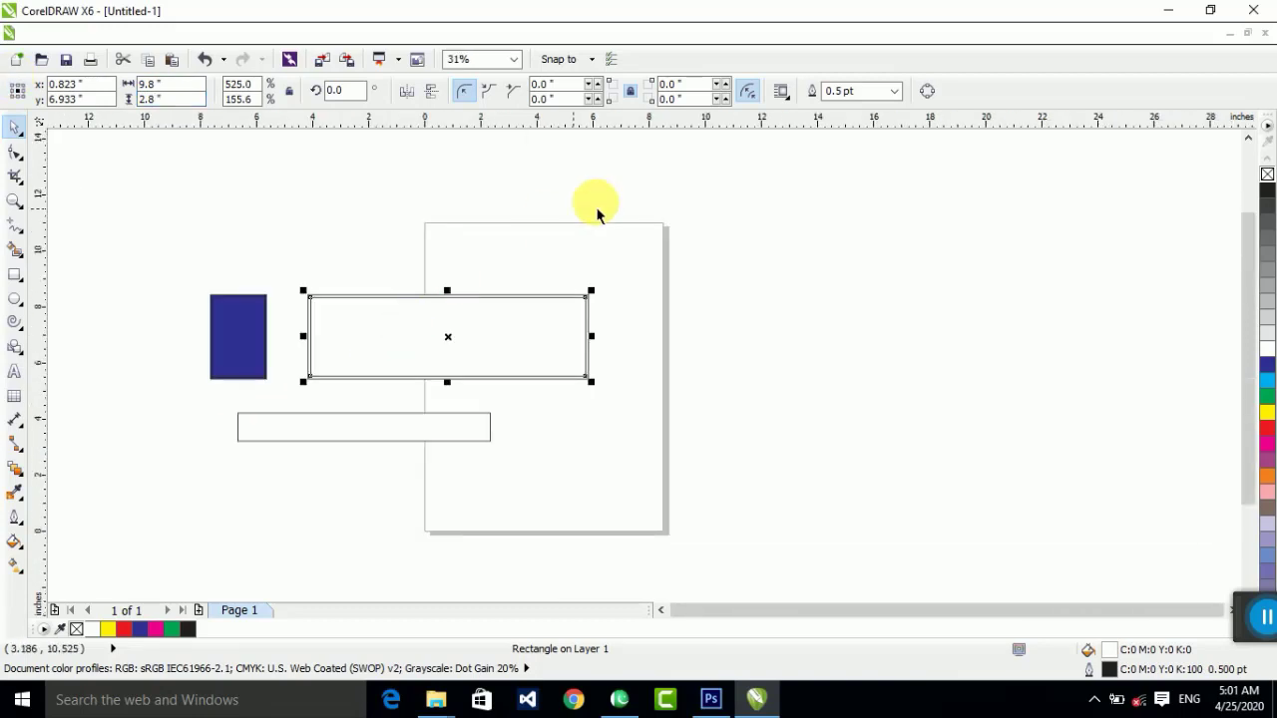
pyautogui.moveTo(716, 207); pyautogui.dragTo(270, 413)
pyautogui.hotkey('shift', 'F2')
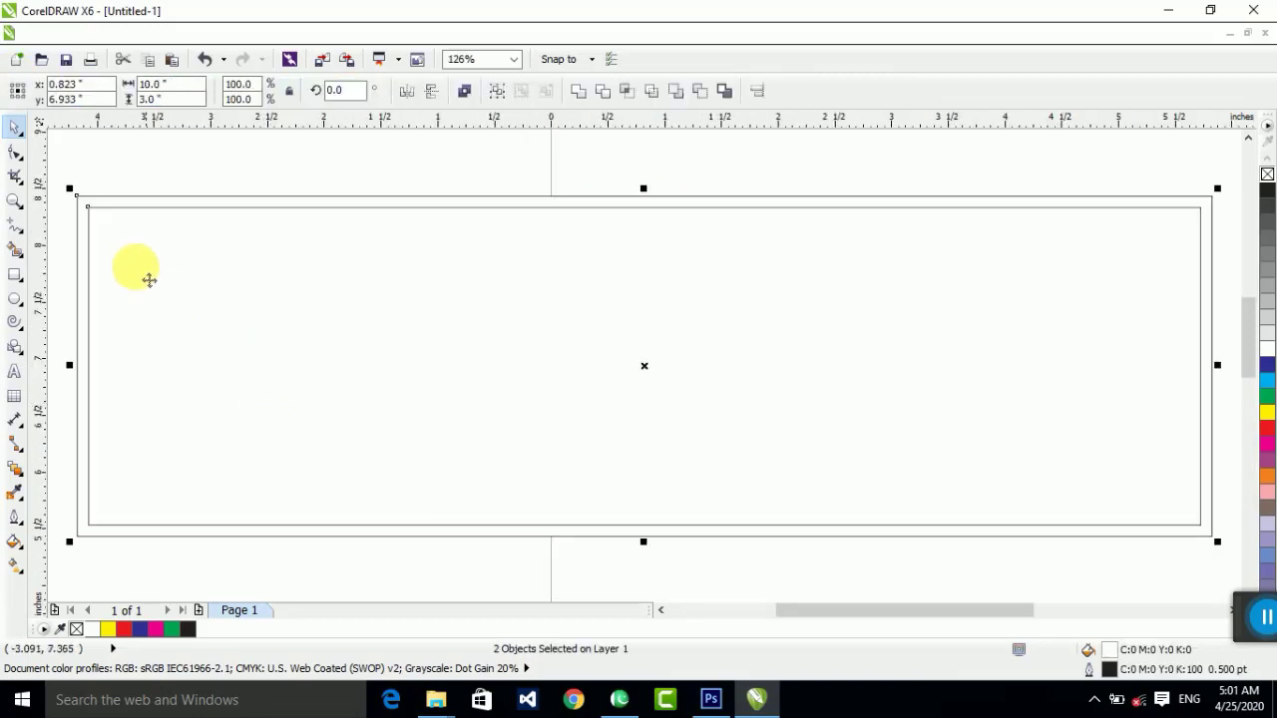
pyautogui.scroll(1, 123, 206)
pyautogui.scroll(-1, 430, 276)
pyautogui.scroll(-3, 430, 277)
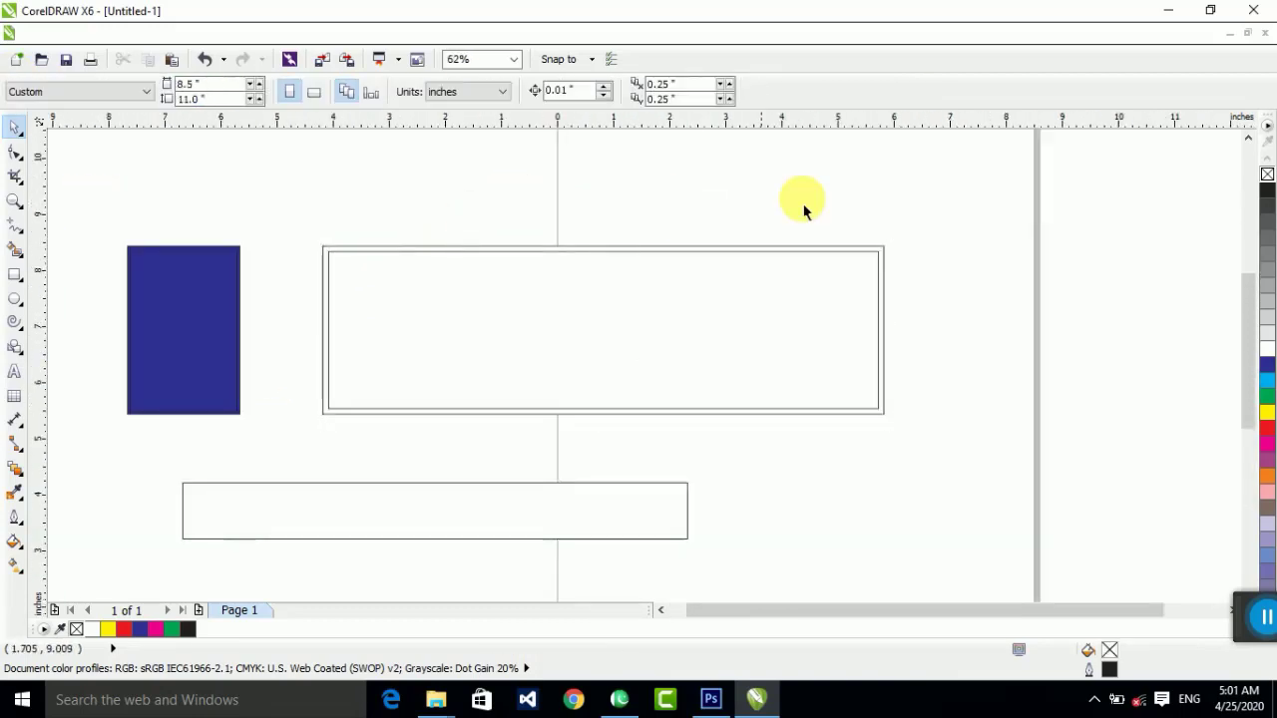
pyautogui.hotkey('shift', 'F2')
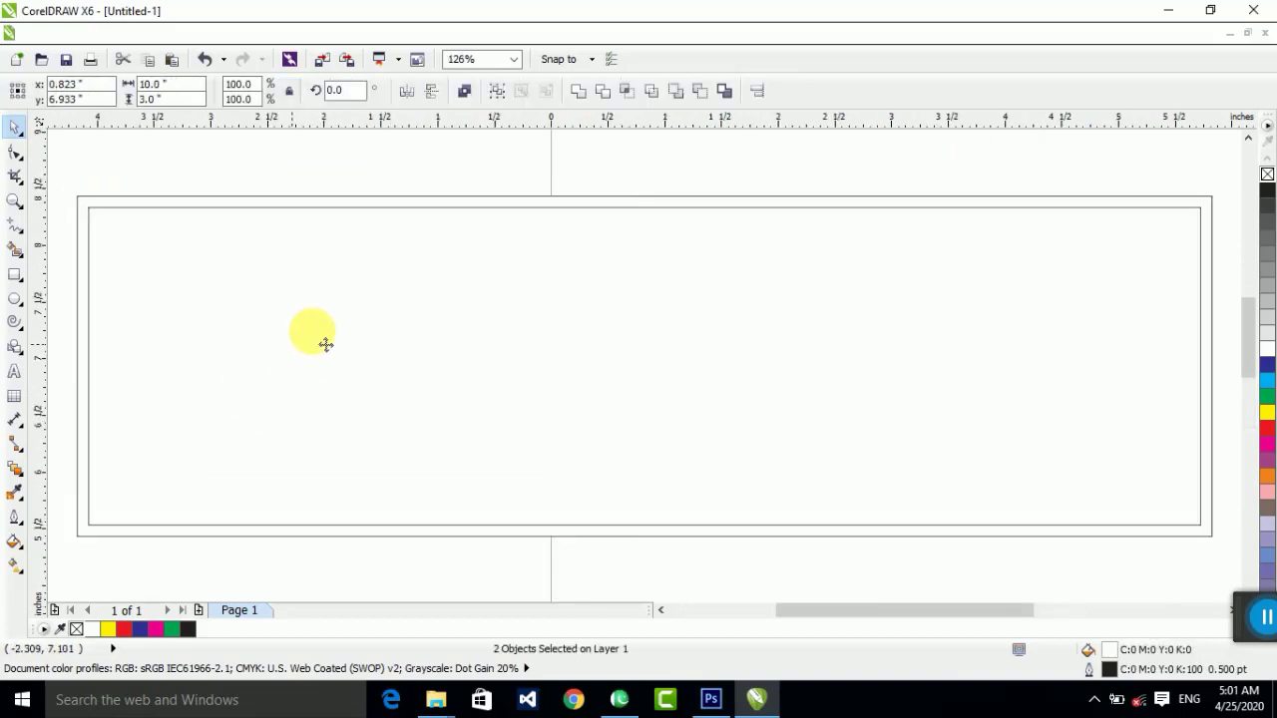
# - Duplicate the 9 by 1 inch rectangle and place the copy directly below it
pyautogui.scroll(-3, 686, 285)
pyautogui.click(709, 426)
pyautogui.scroll(1, 678, 330)
pyautogui.click(587, 330)
pyautogui.scroll(3, 601, 343)
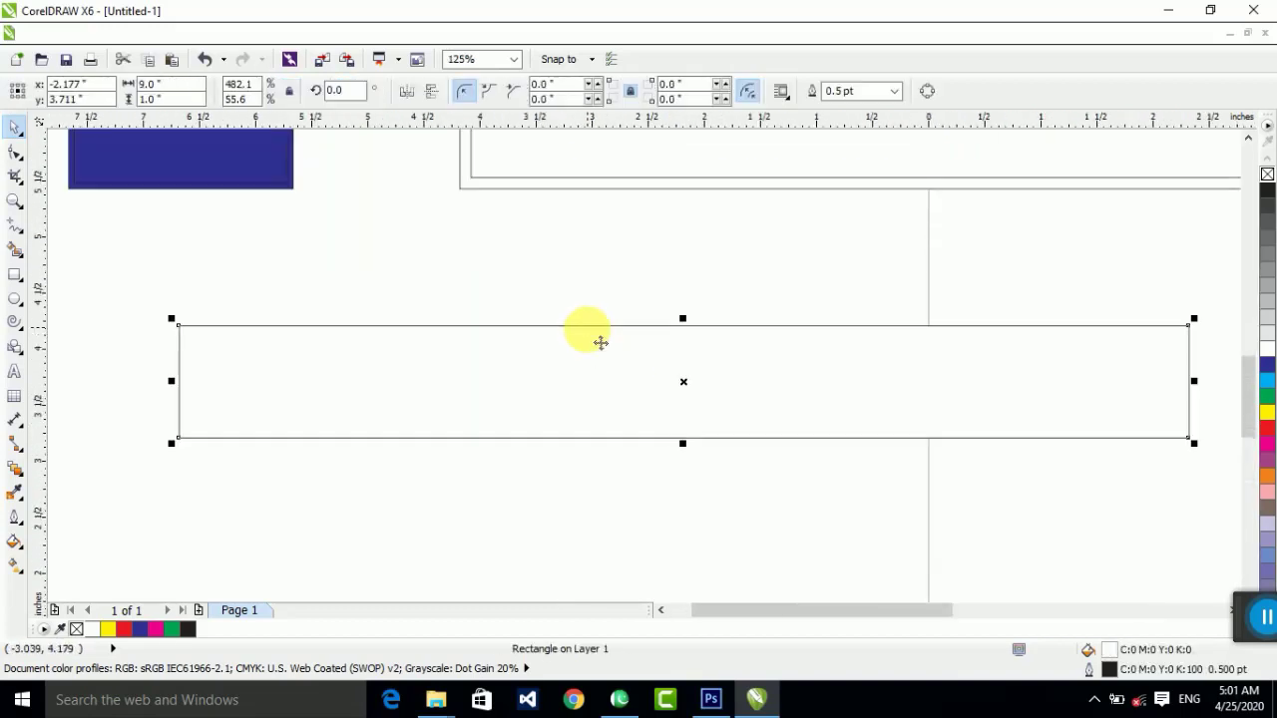
pyautogui.moveTo(653, 376); pyautogui.dragTo(643, 534)
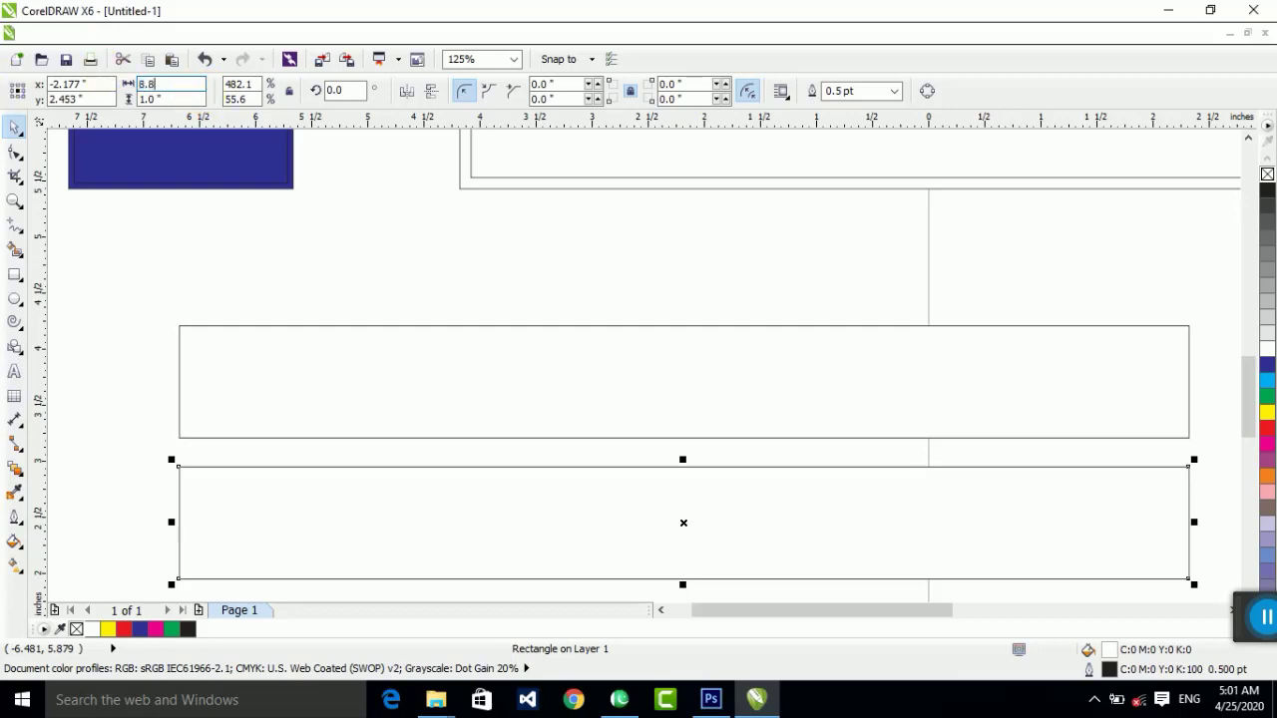
# - Set the copy's width to 8.8 inches and centre it inside the 9 by 1 inch rectangle
pyautogui.press('Return')
pyautogui.keyDown('shift'); pyautogui.click(333, 408); pyautogui.keyUp('shift')
pyautogui.press('e')
pyautogui.click(239, 299)
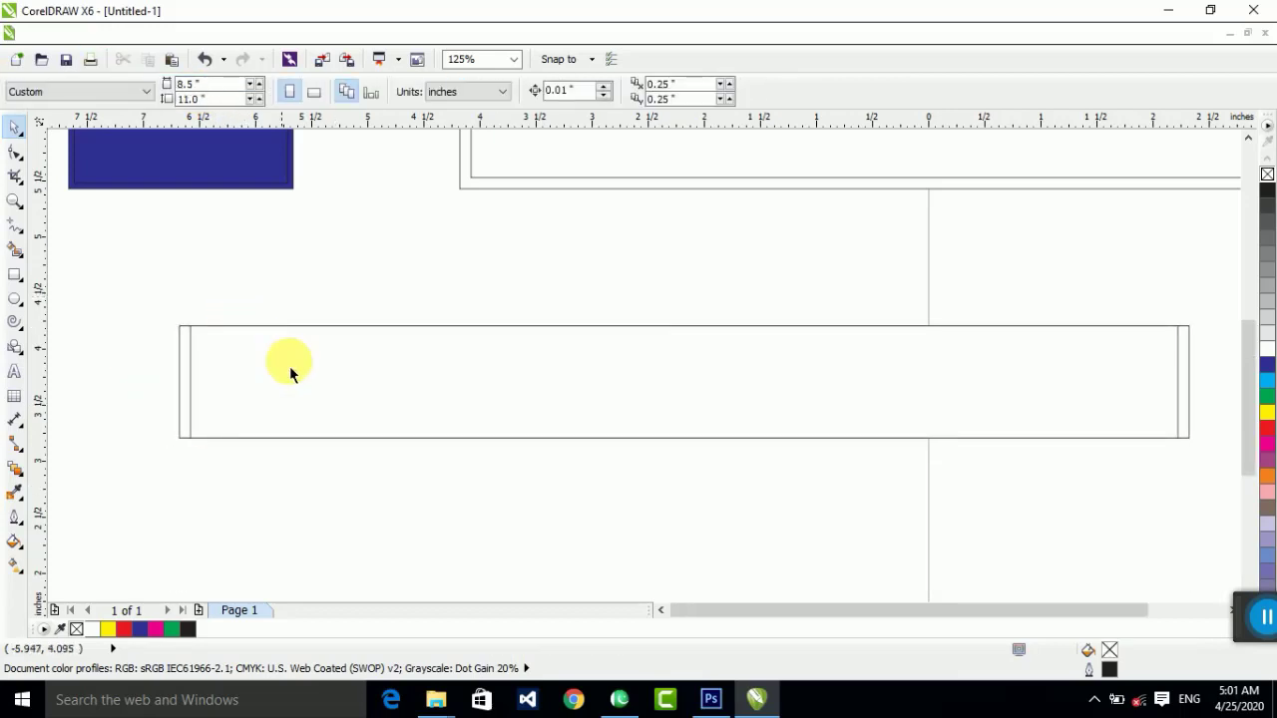
# - Examine the side margins between the 8.8 inch wide rectangle and the 9 by 1 inch rectangle
pyautogui.scroll(-1, 282, 359)
pyautogui.moveTo(121, 311); pyautogui.dragTo(879, 422)
pyautogui.hotkey('shift', 'F2')
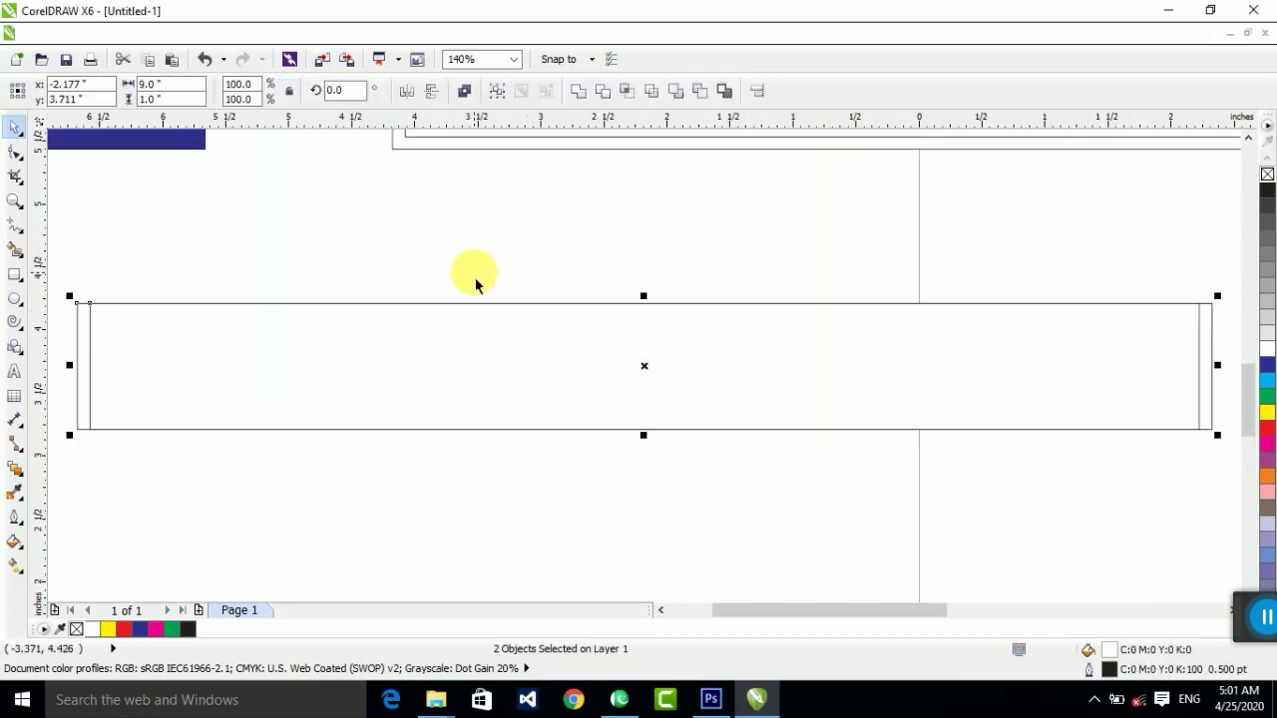
pyautogui.click(442, 275)
pyautogui.scroll(-1, 309, 353)
pyautogui.moveTo(104, 297); pyautogui.dragTo(1019, 466)
pyautogui.click(456, 331)
pyautogui.scroll(2, 118, 338)
pyautogui.scroll(-4, 265, 347)
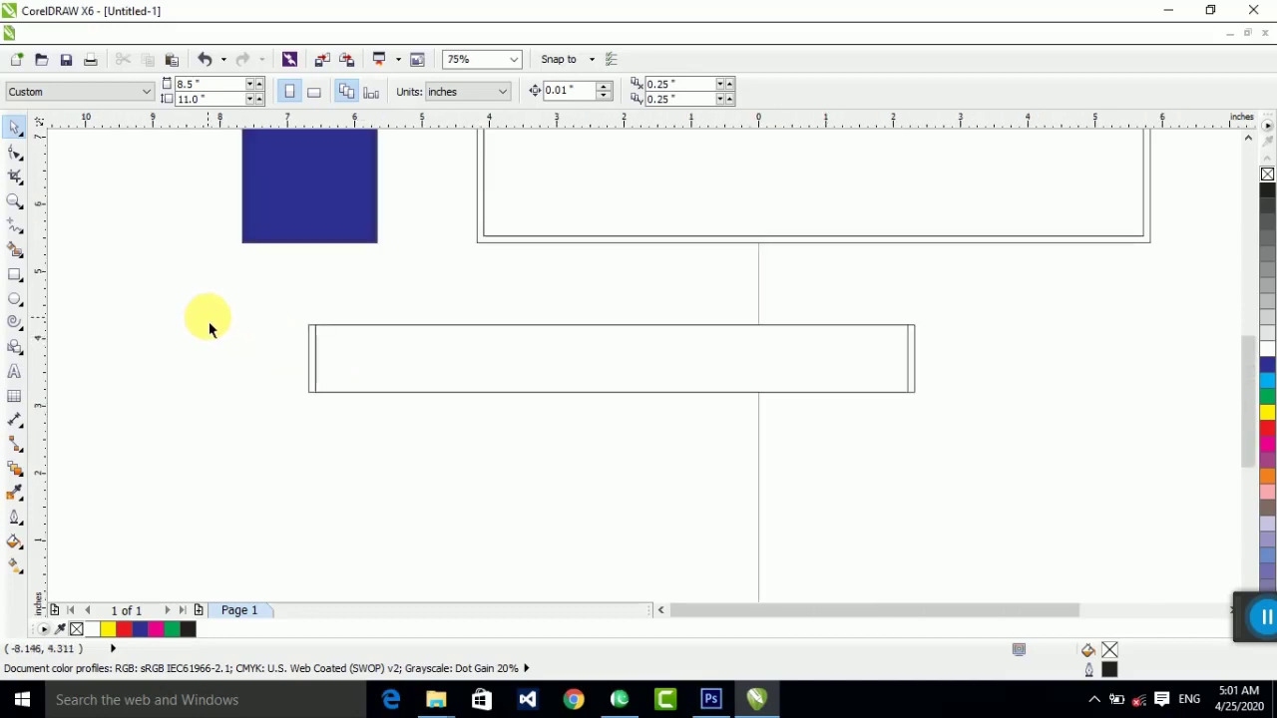
pyautogui.moveTo(214, 314); pyautogui.dragTo(1077, 435)
pyautogui.hotkey('shift', 'F2')
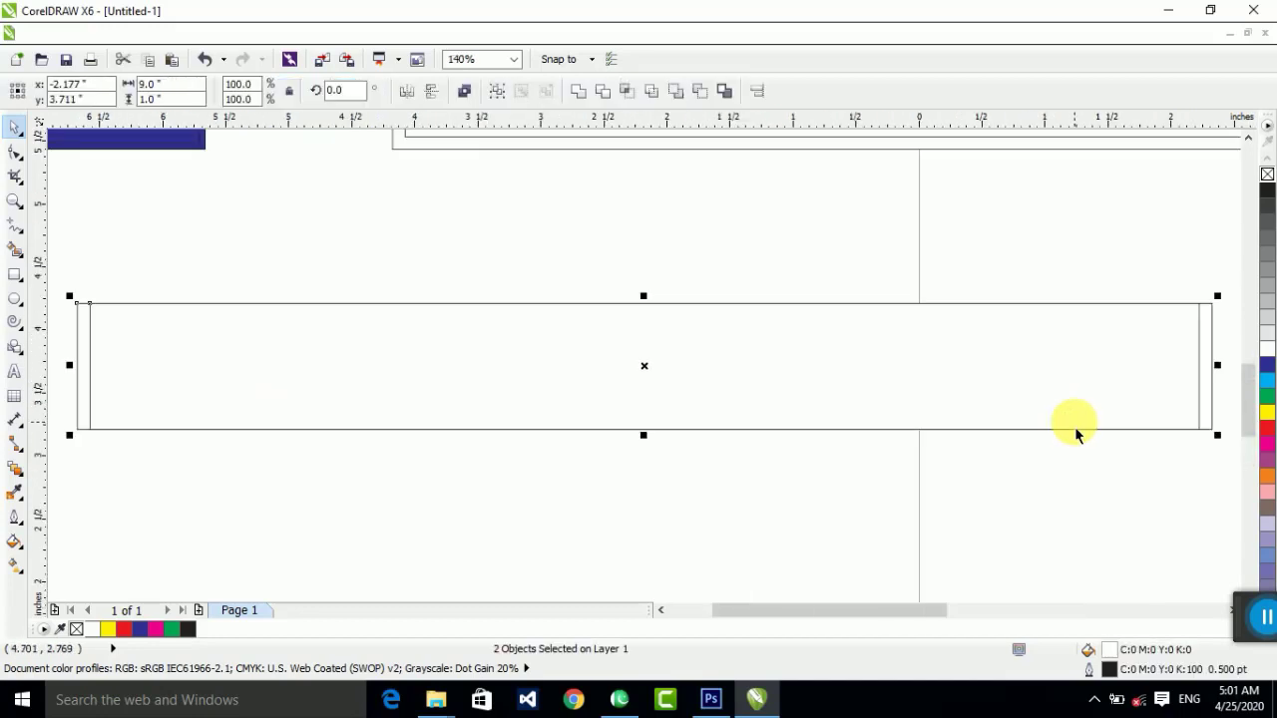
pyautogui.click(917, 265)
pyautogui.scroll(-1, 532, 297)
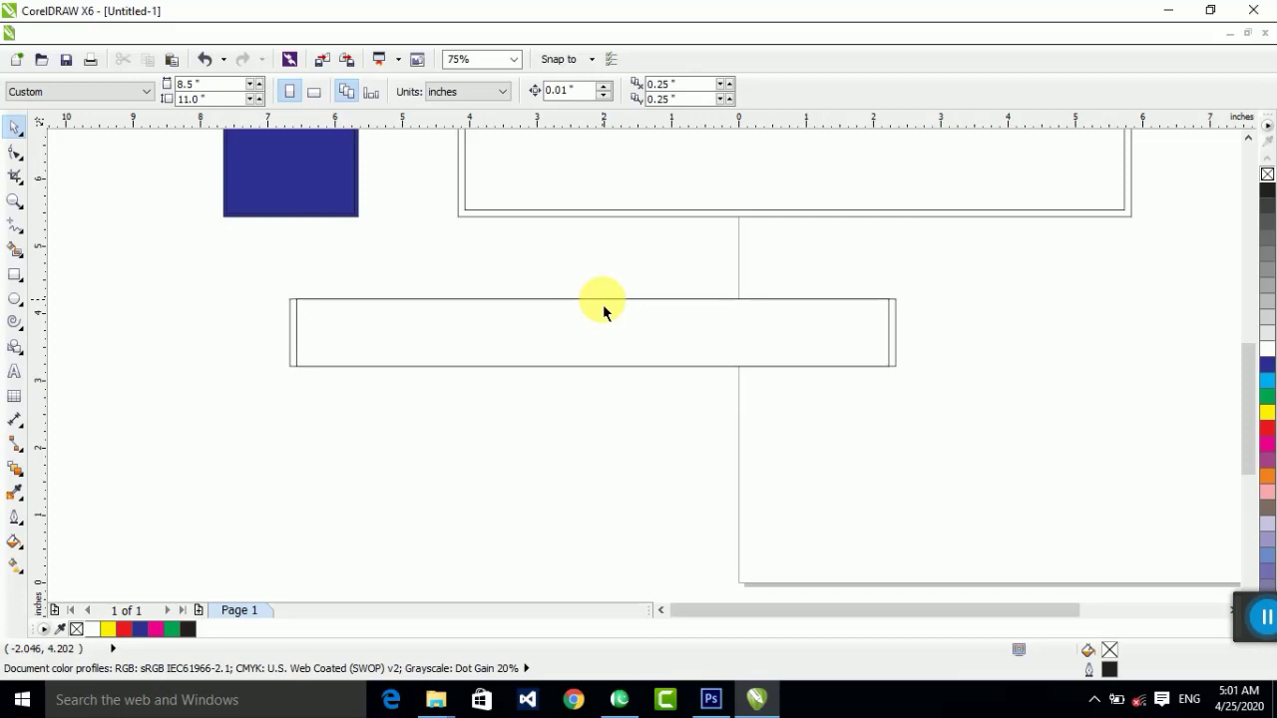
# - Review all three rectangle pairs together, selecting them all and clearing the selection again
pyautogui.scroll(-2, 641, 460)
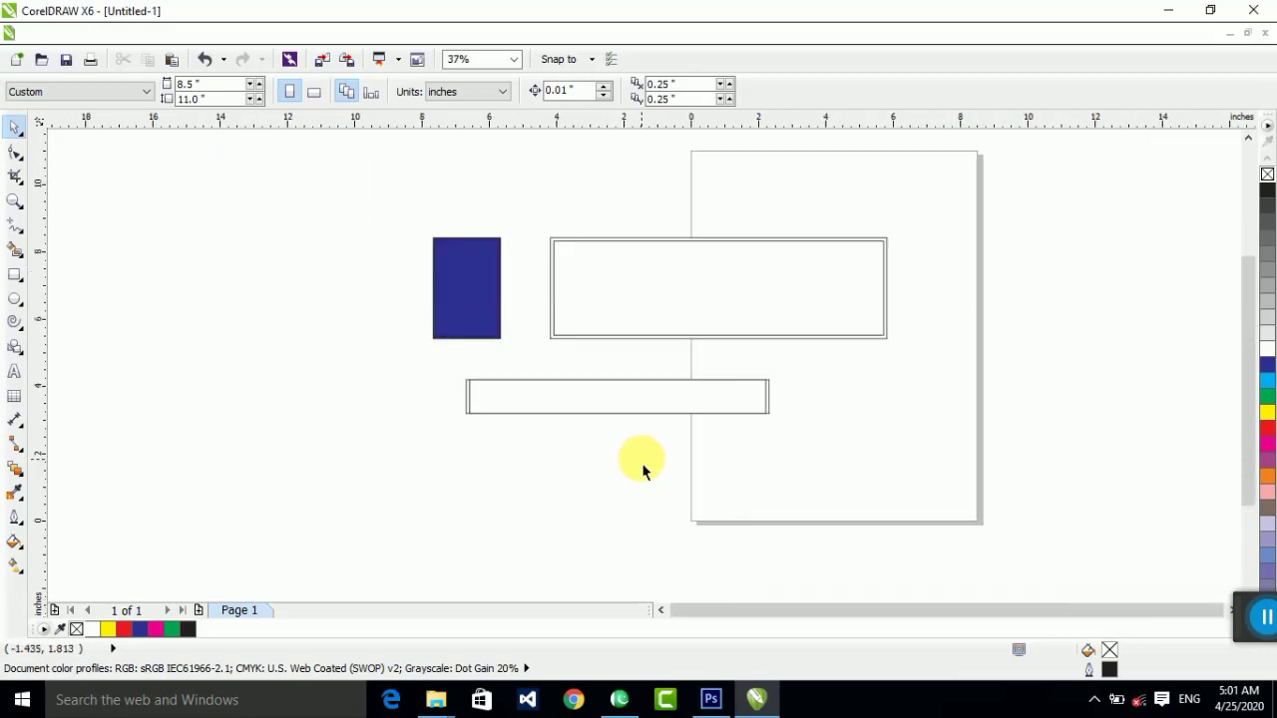
pyautogui.moveTo(996, 222); pyautogui.dragTo(382, 519)
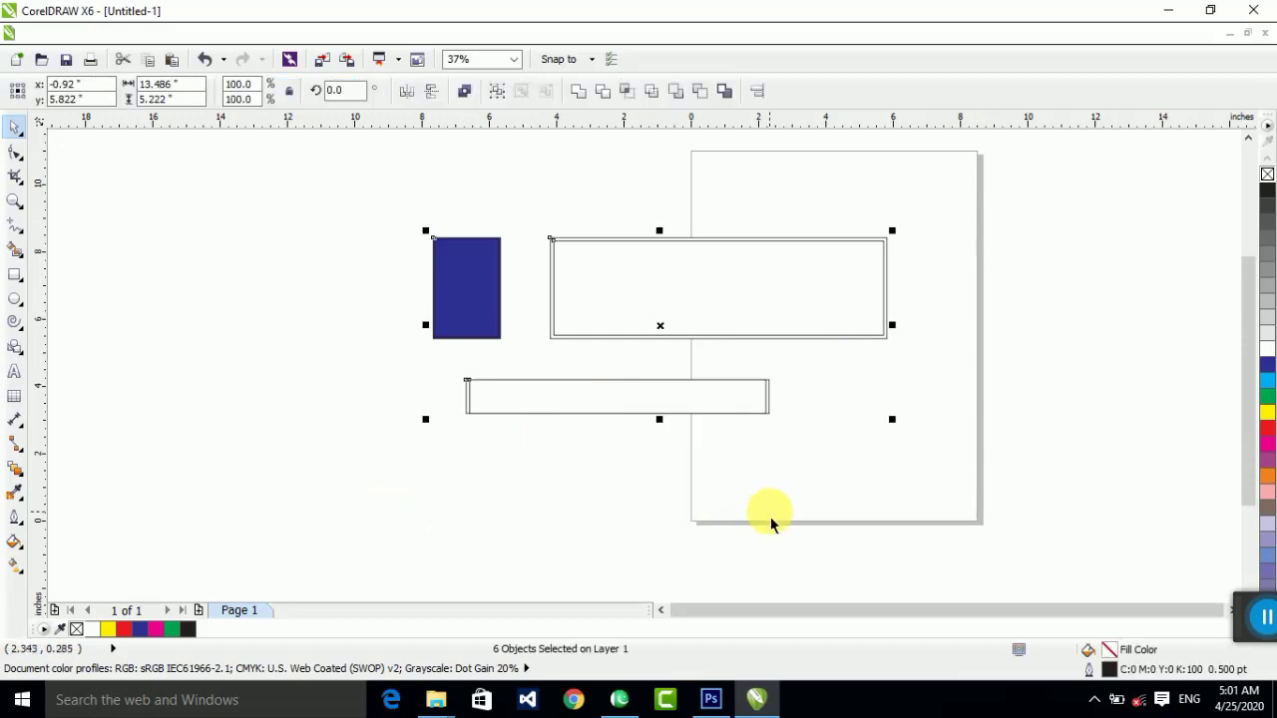
pyautogui.click(844, 461)
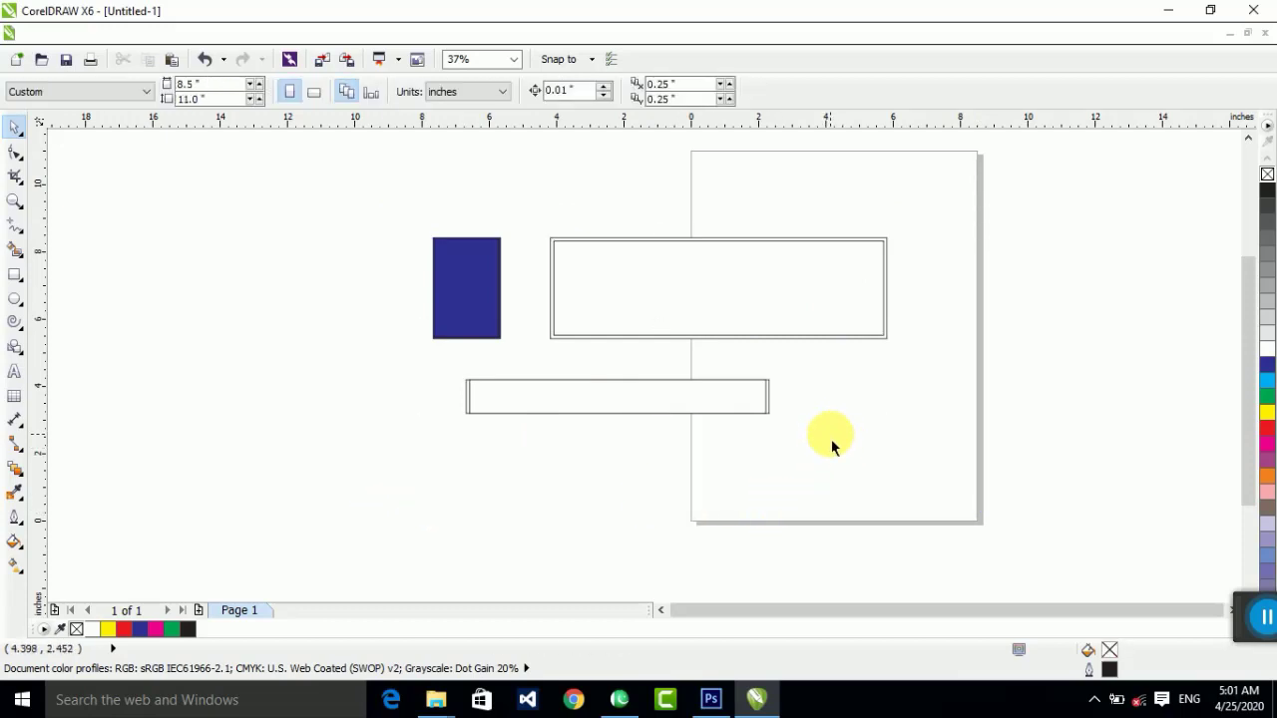